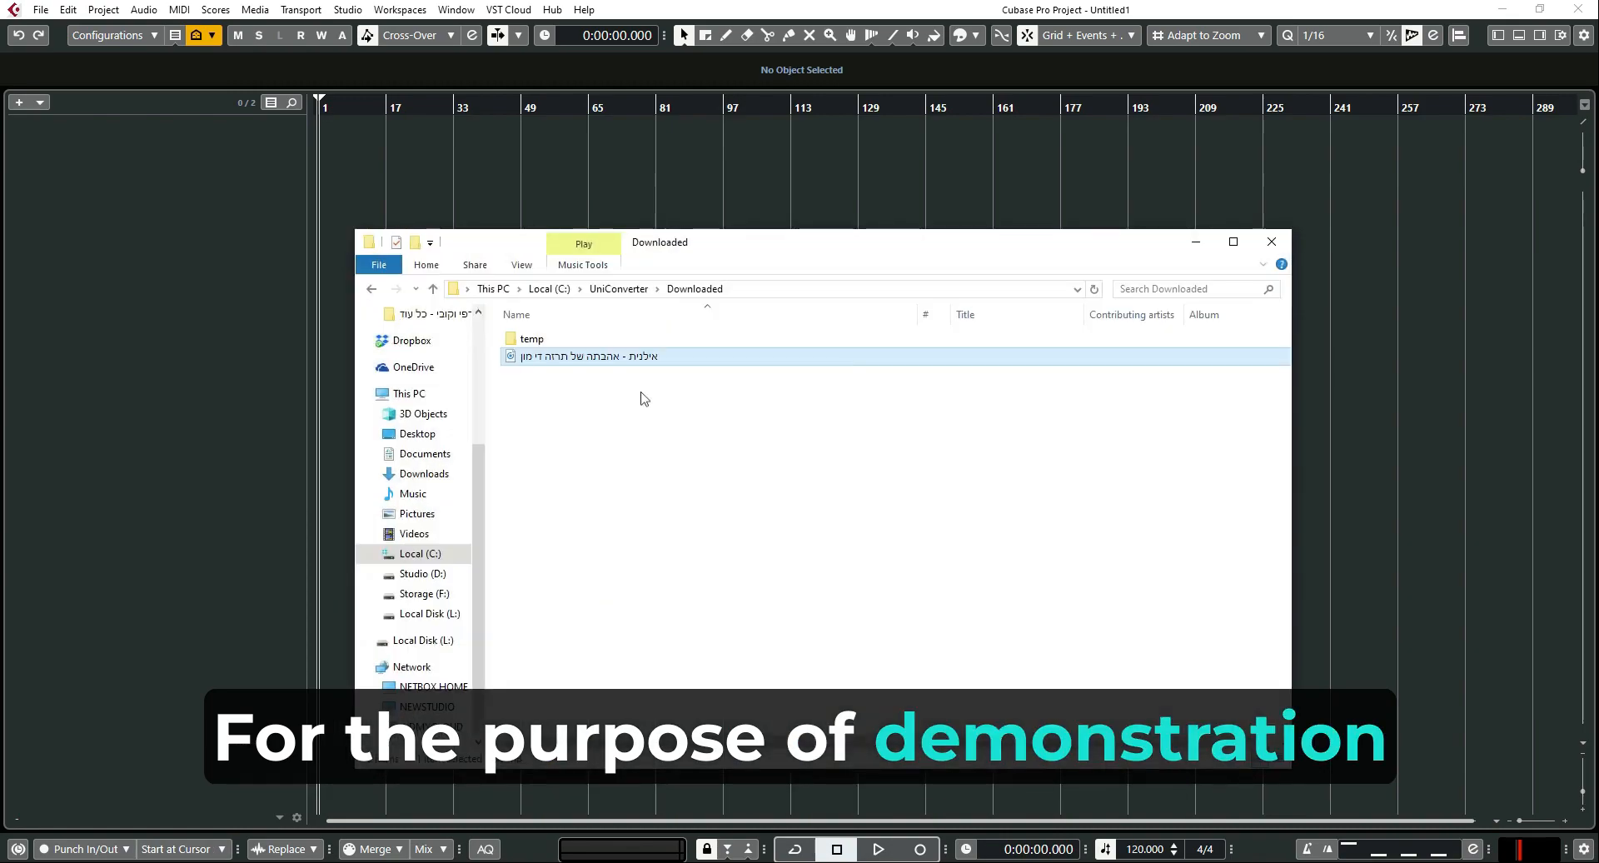
Import the song file from the Downloaded folder as an audio track at the project start and put away the file window
left_click_drag(625, 359, 238, 202)
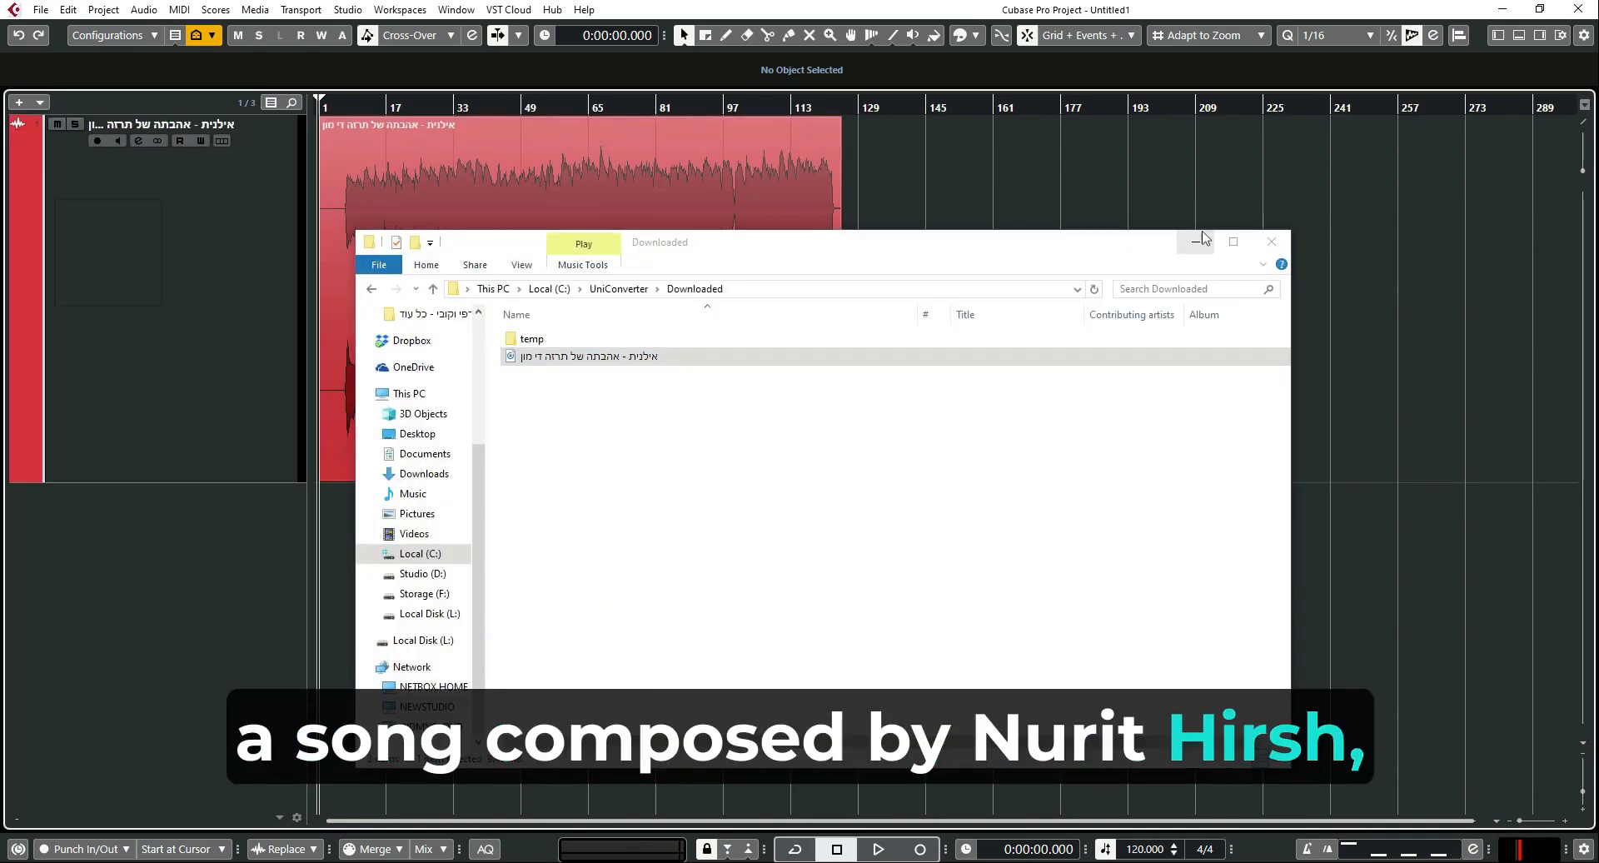
left_click(1202, 241)
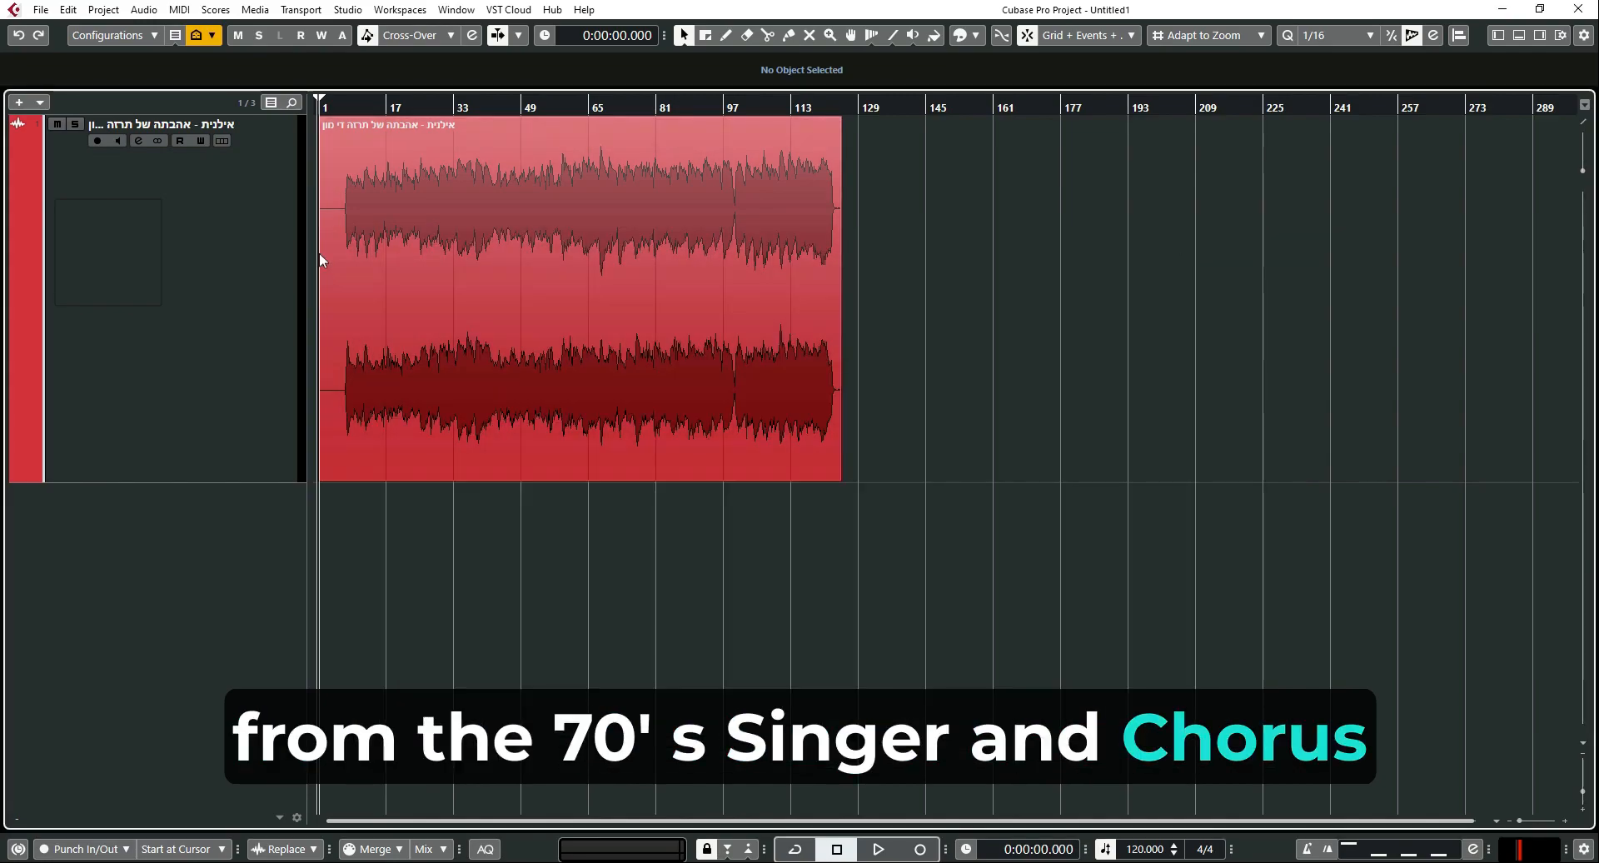
key("shift+f")
scroll(333, 265, "up", 4)
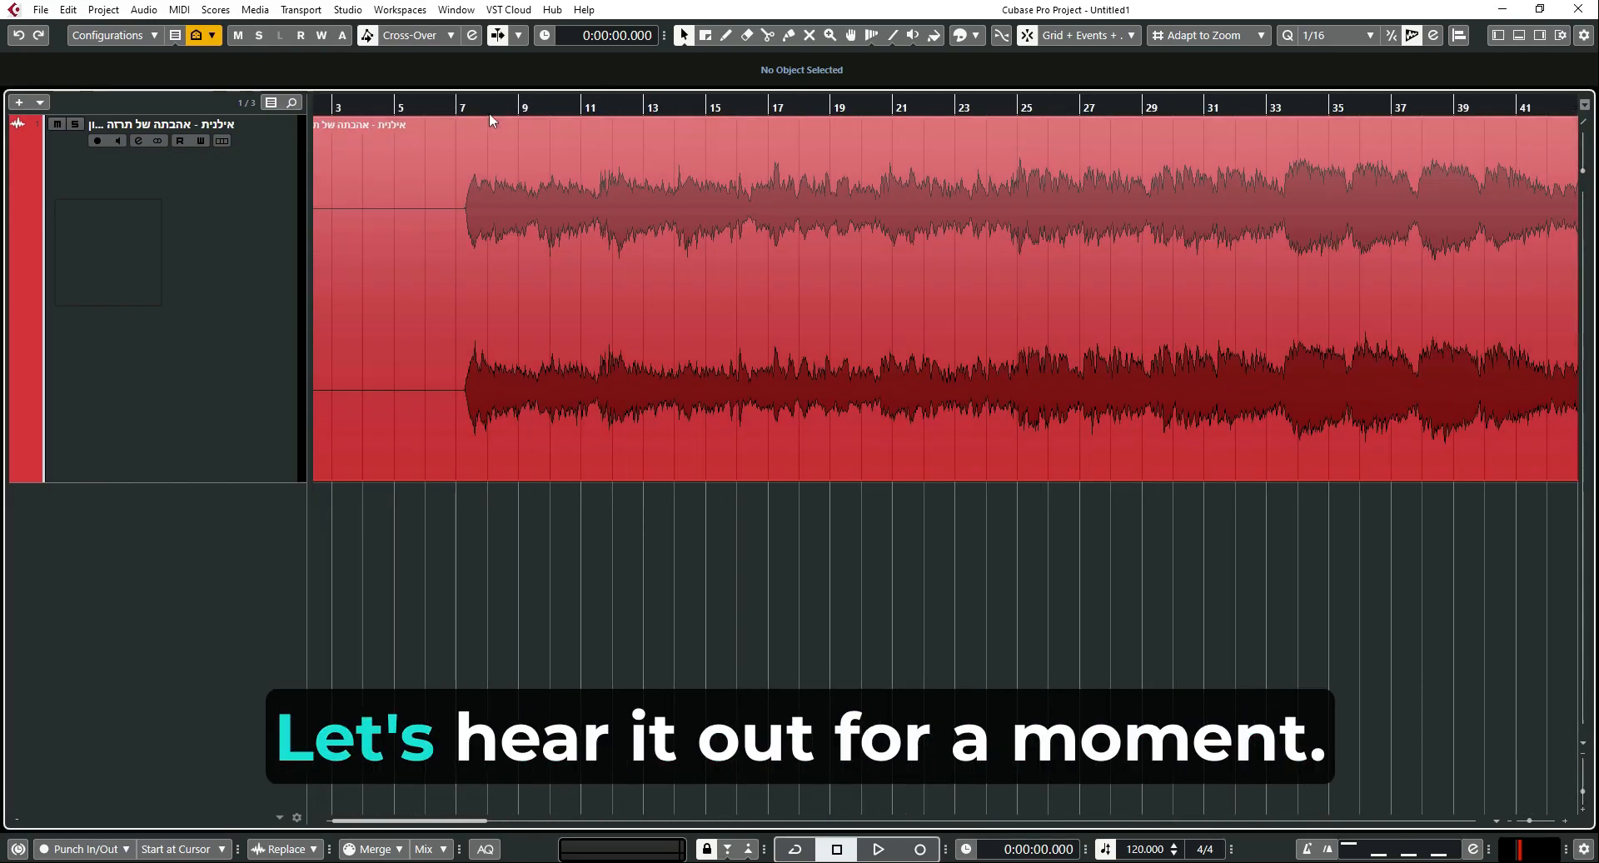
Play the song from bar 7 to hear its opening
left_click(465, 101)
key("space")
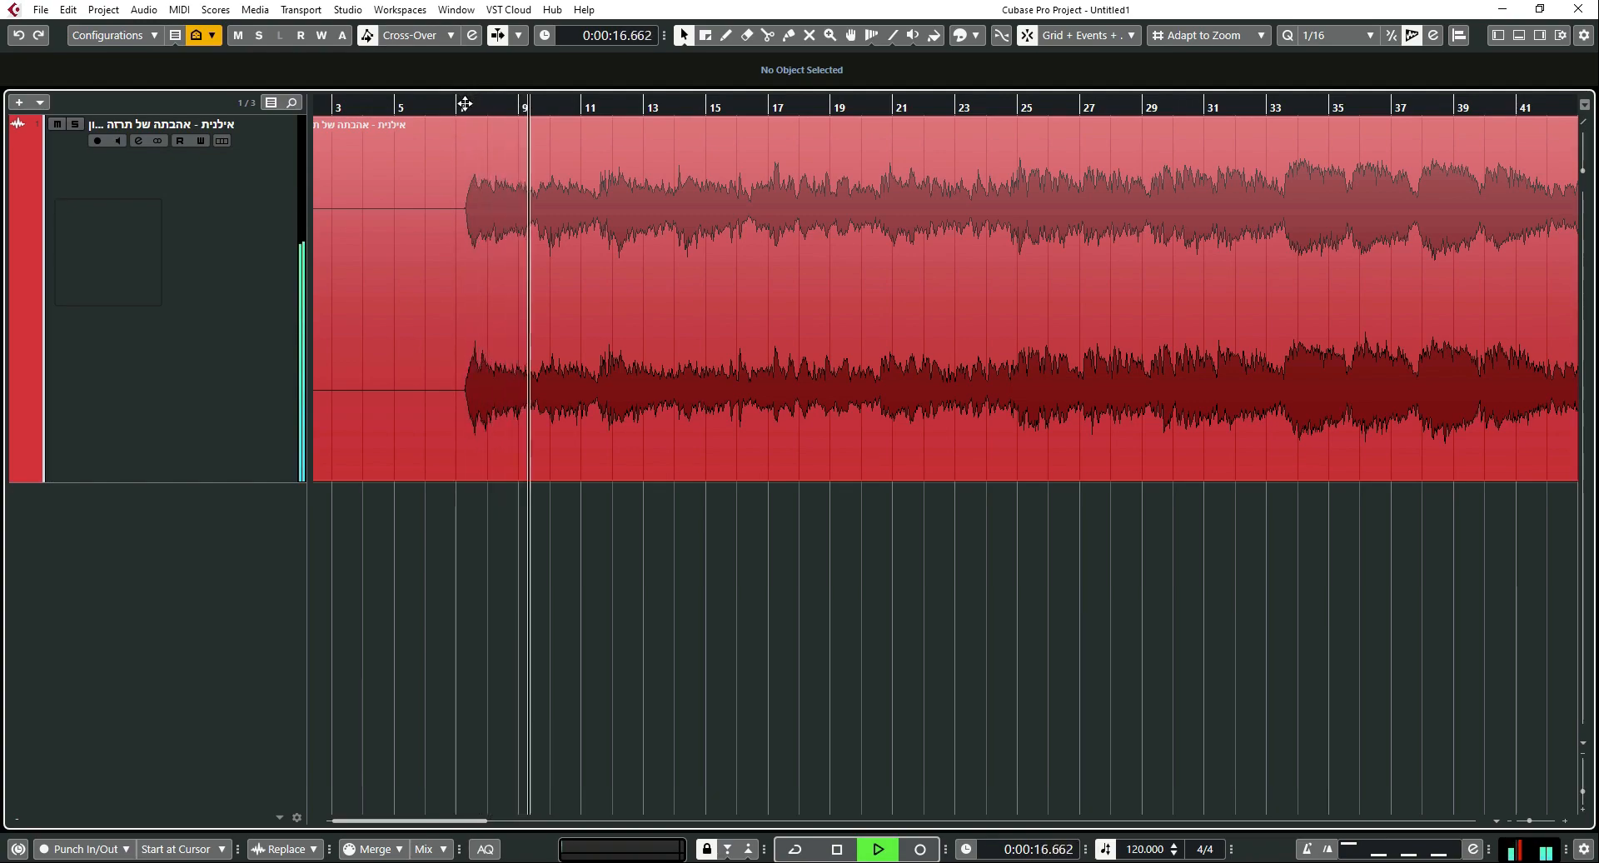
key("space")
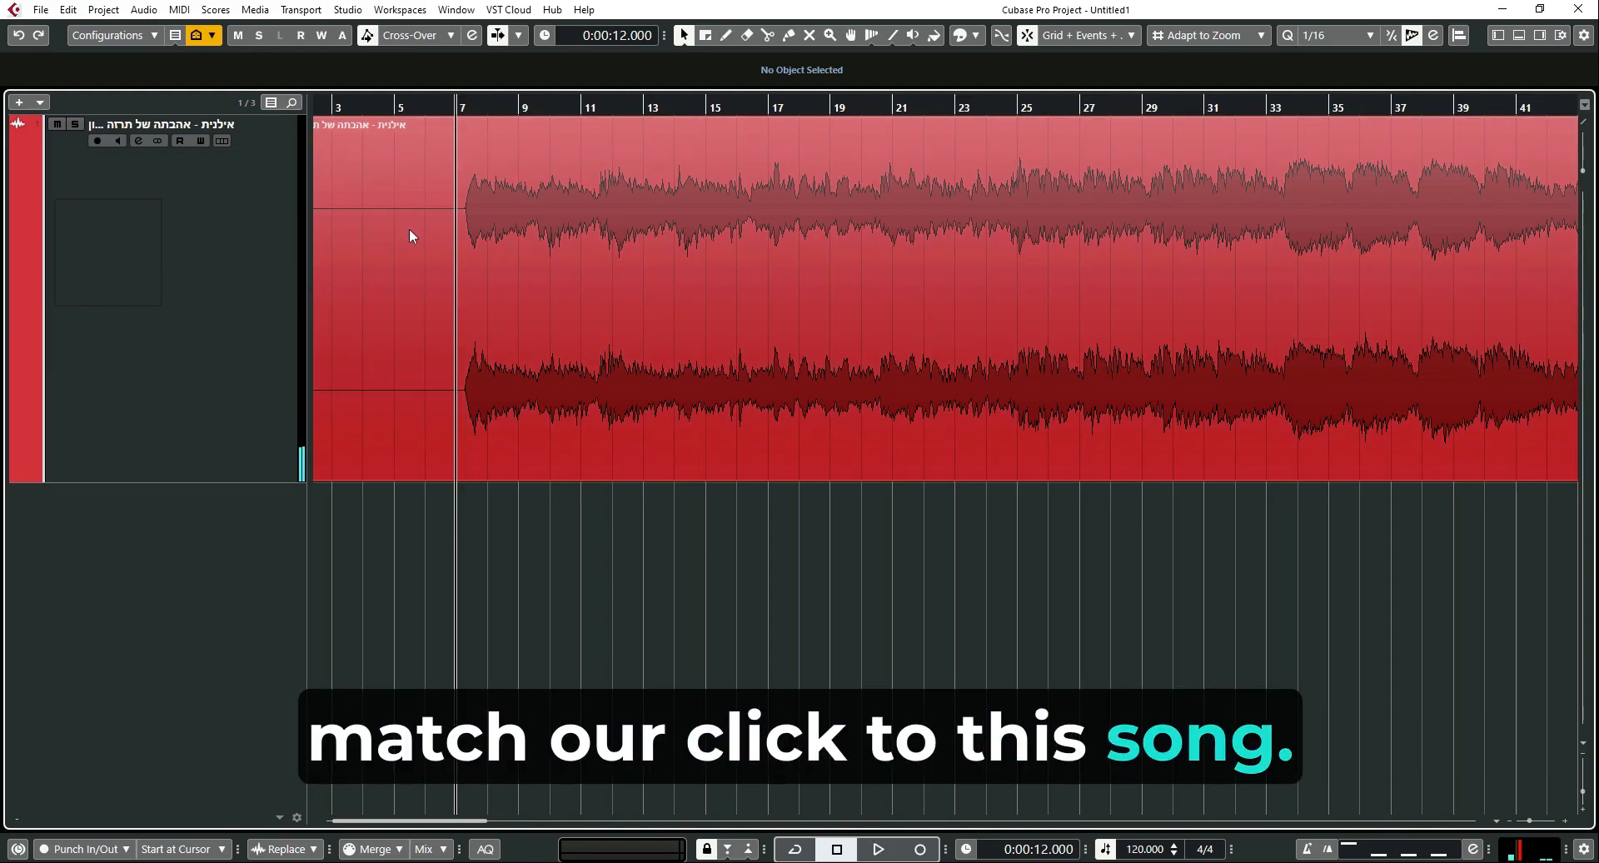
Split the audio event at about 7.2.1.37, where the music begins, and delete the silent section before it
scroll(437, 230, "up", 8)
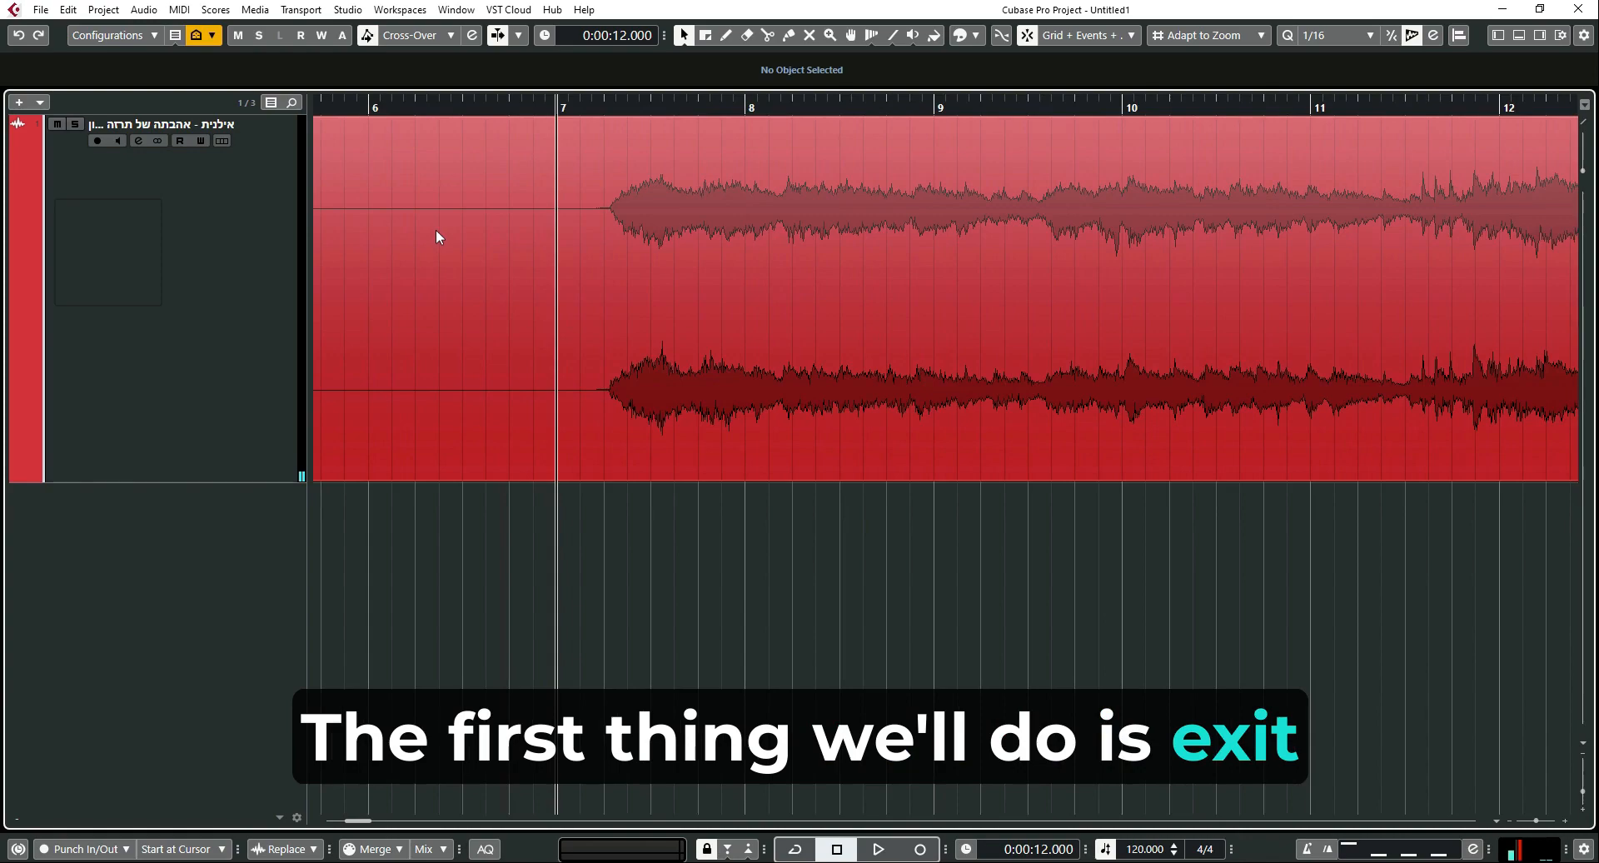
right_click(697, 248)
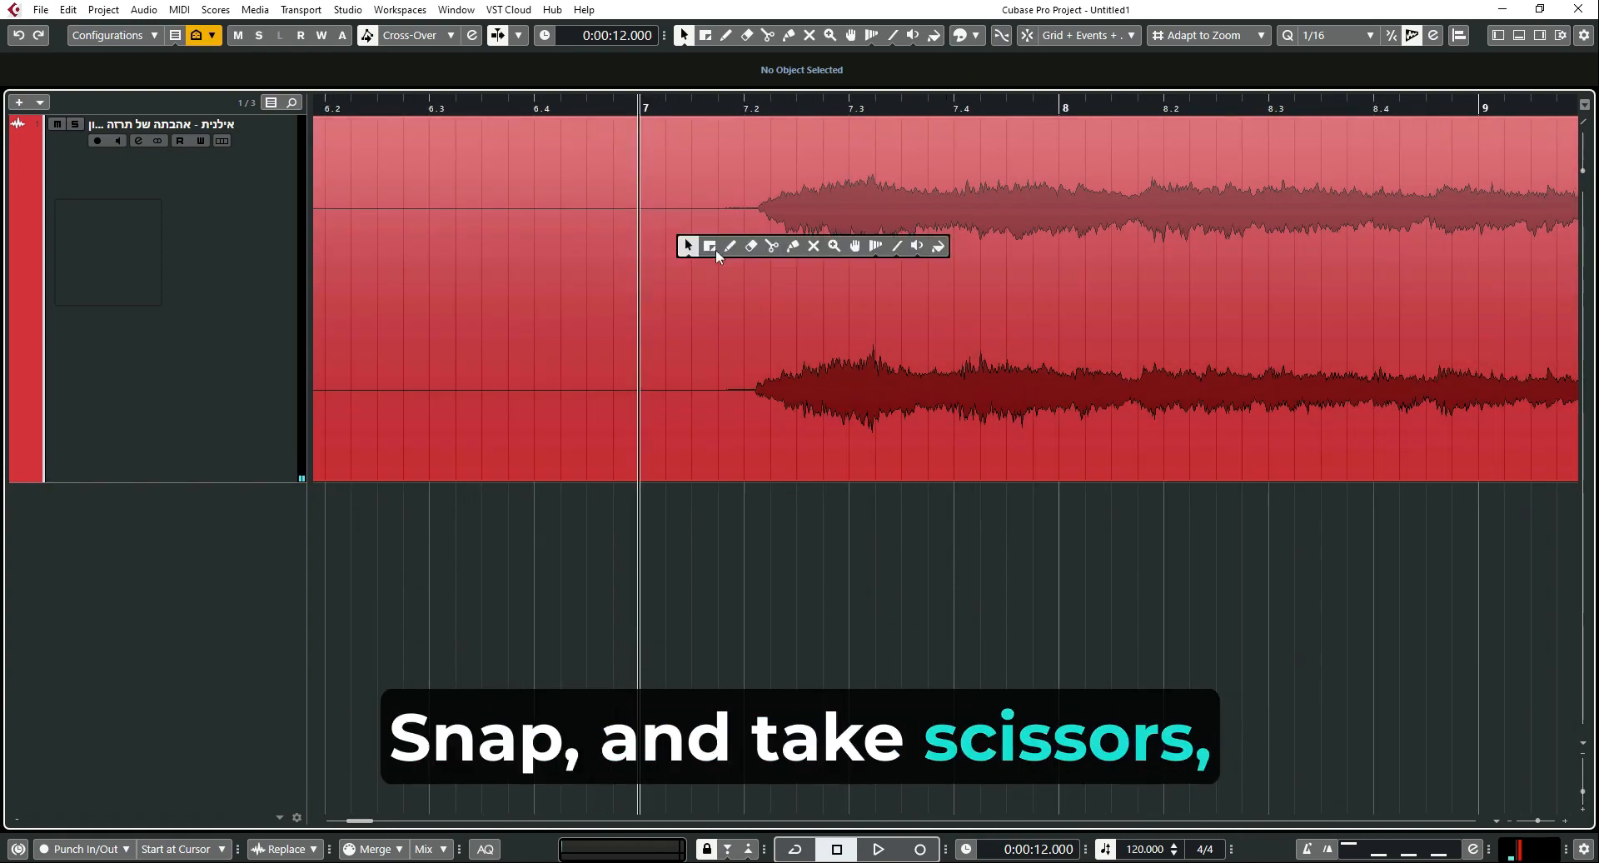
left_click(768, 247)
left_click(757, 246)
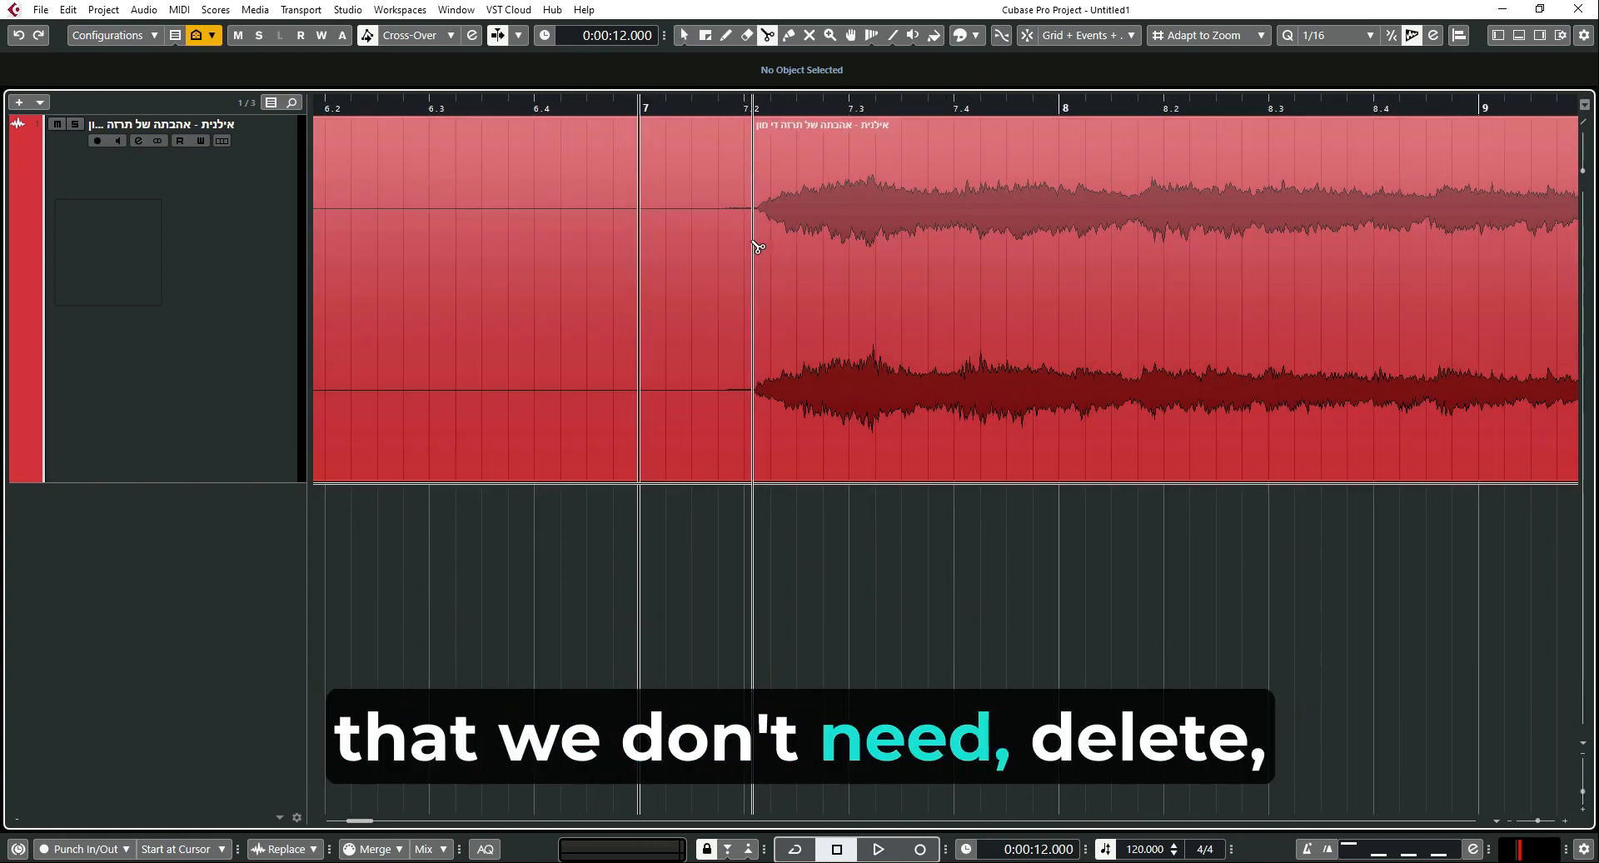
key("1")
left_click(676, 197)
key("Delete")
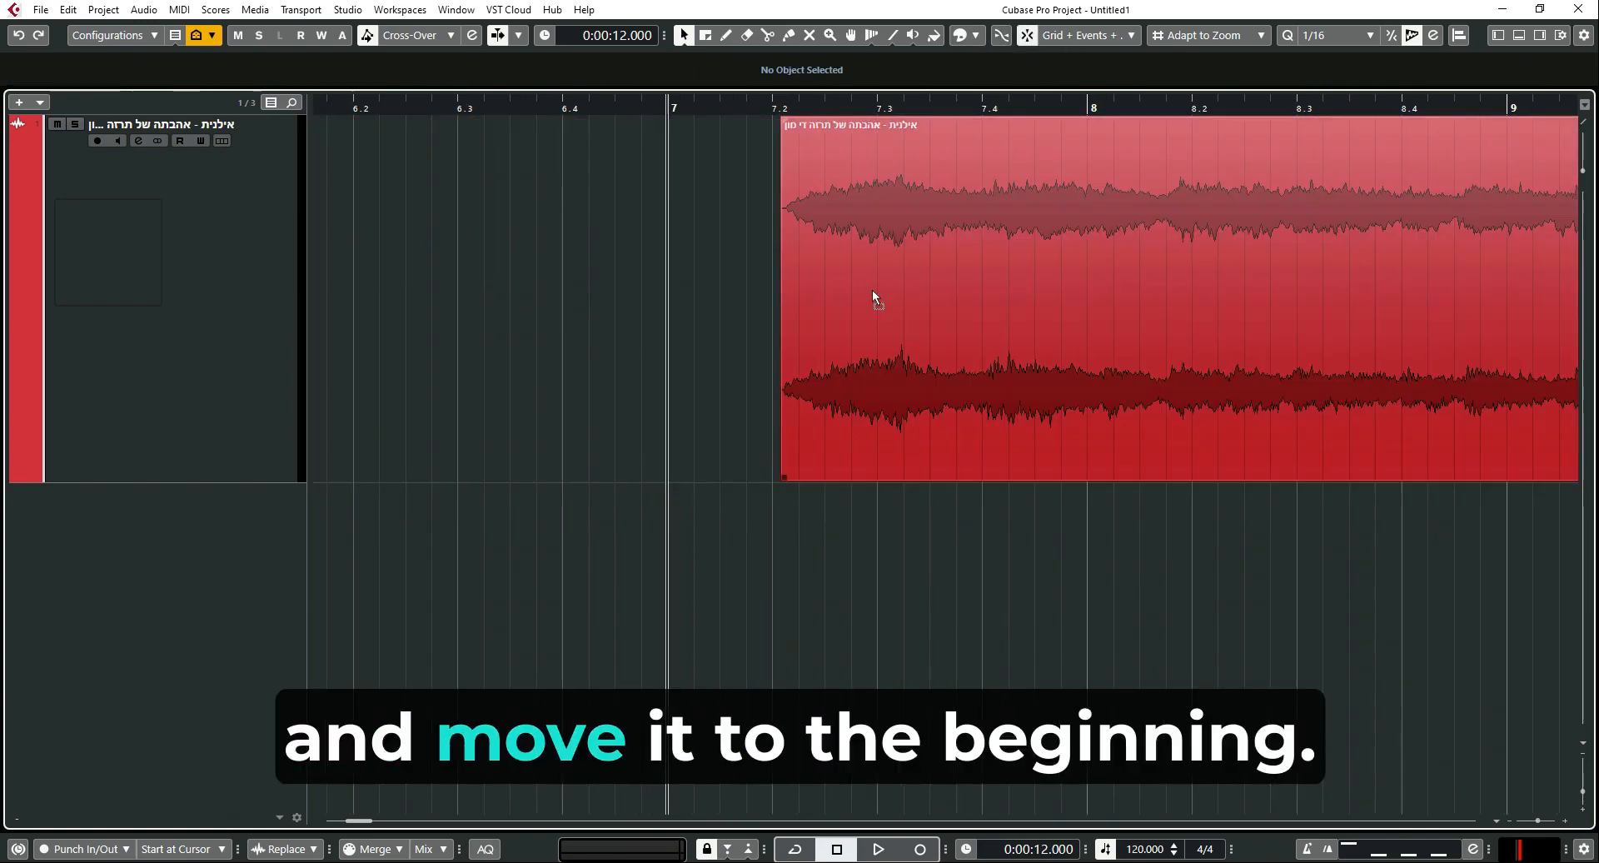
Move the trimmed audio event to the project start at bar 1 and return the cursor to the beginning
left_click(873, 298)
scroll(873, 298, "down", 3)
scroll(872, 298, "left", 5)
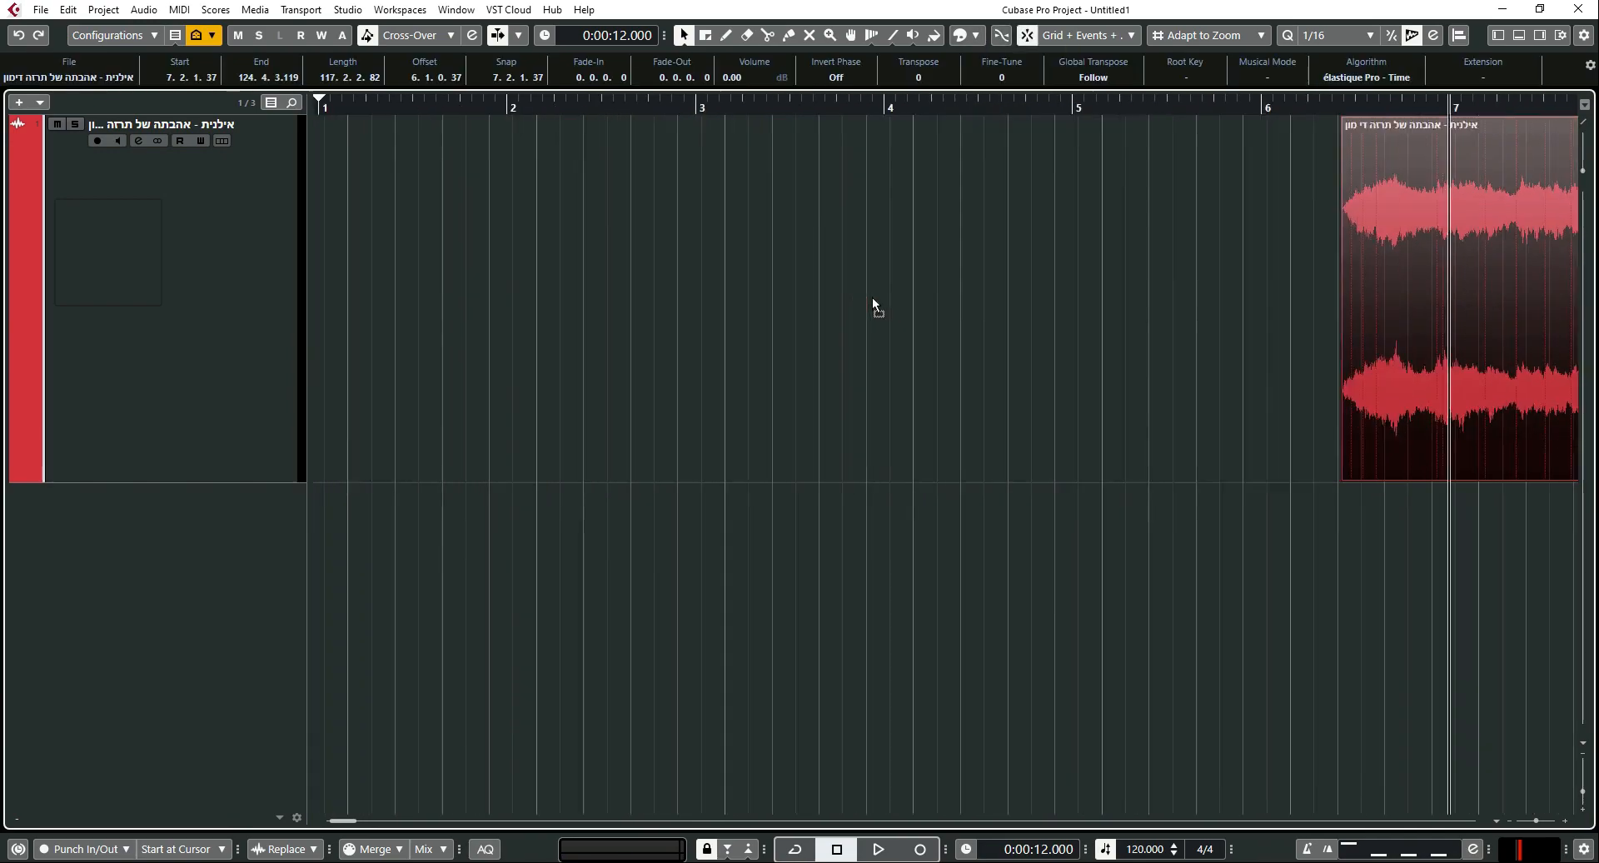
left_click_drag(1537, 250, 358, 233)
left_click(653, 686)
key("period")
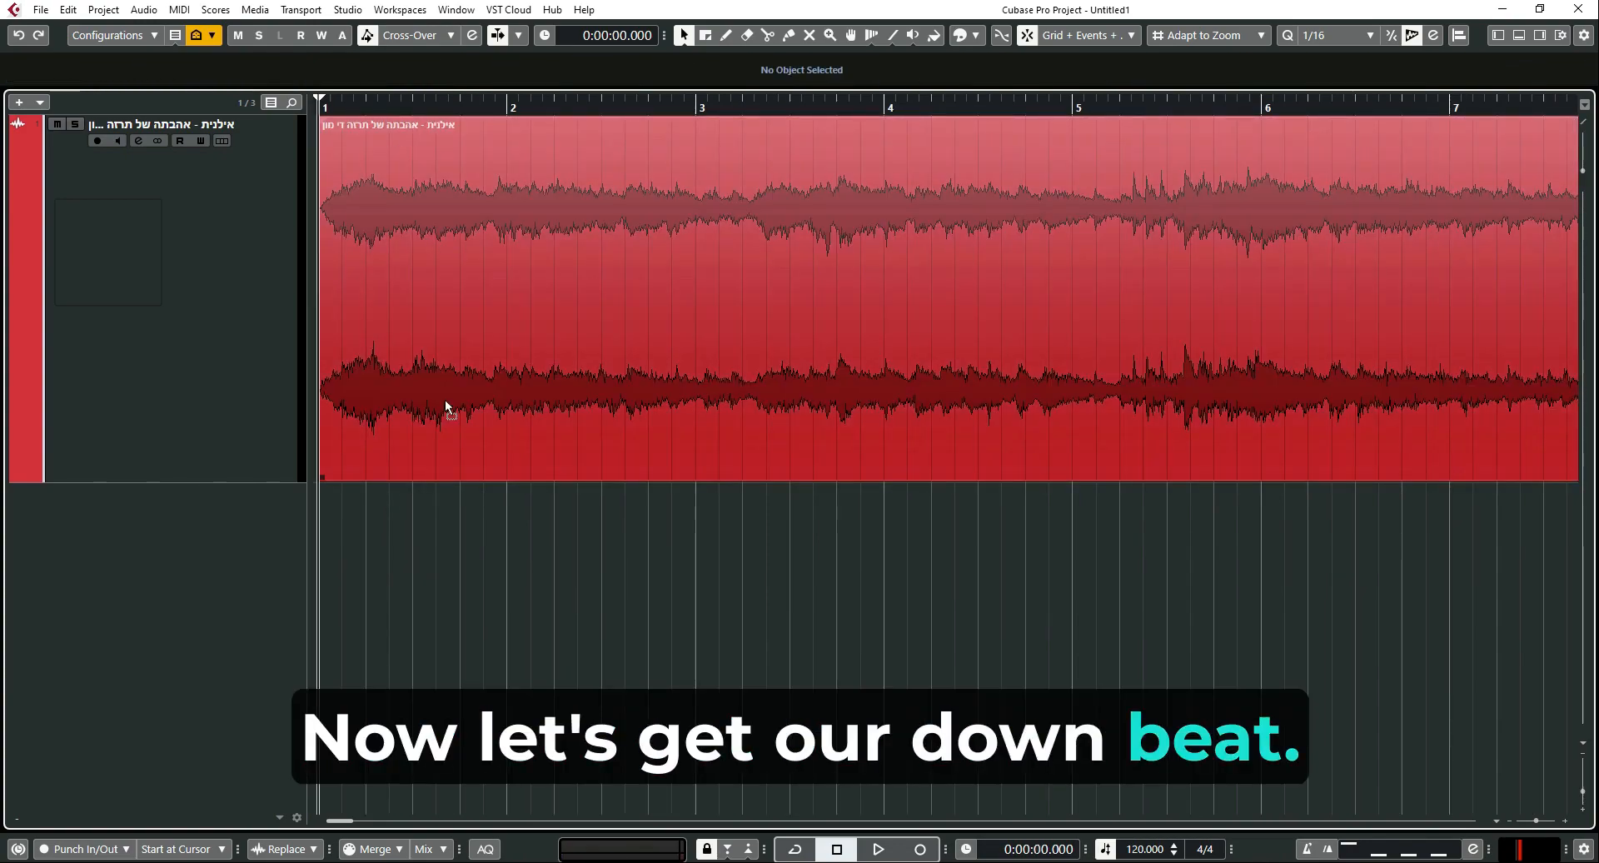
Play the trimmed song from the beginning to listen for its first downbeat
key("h")
key("space")
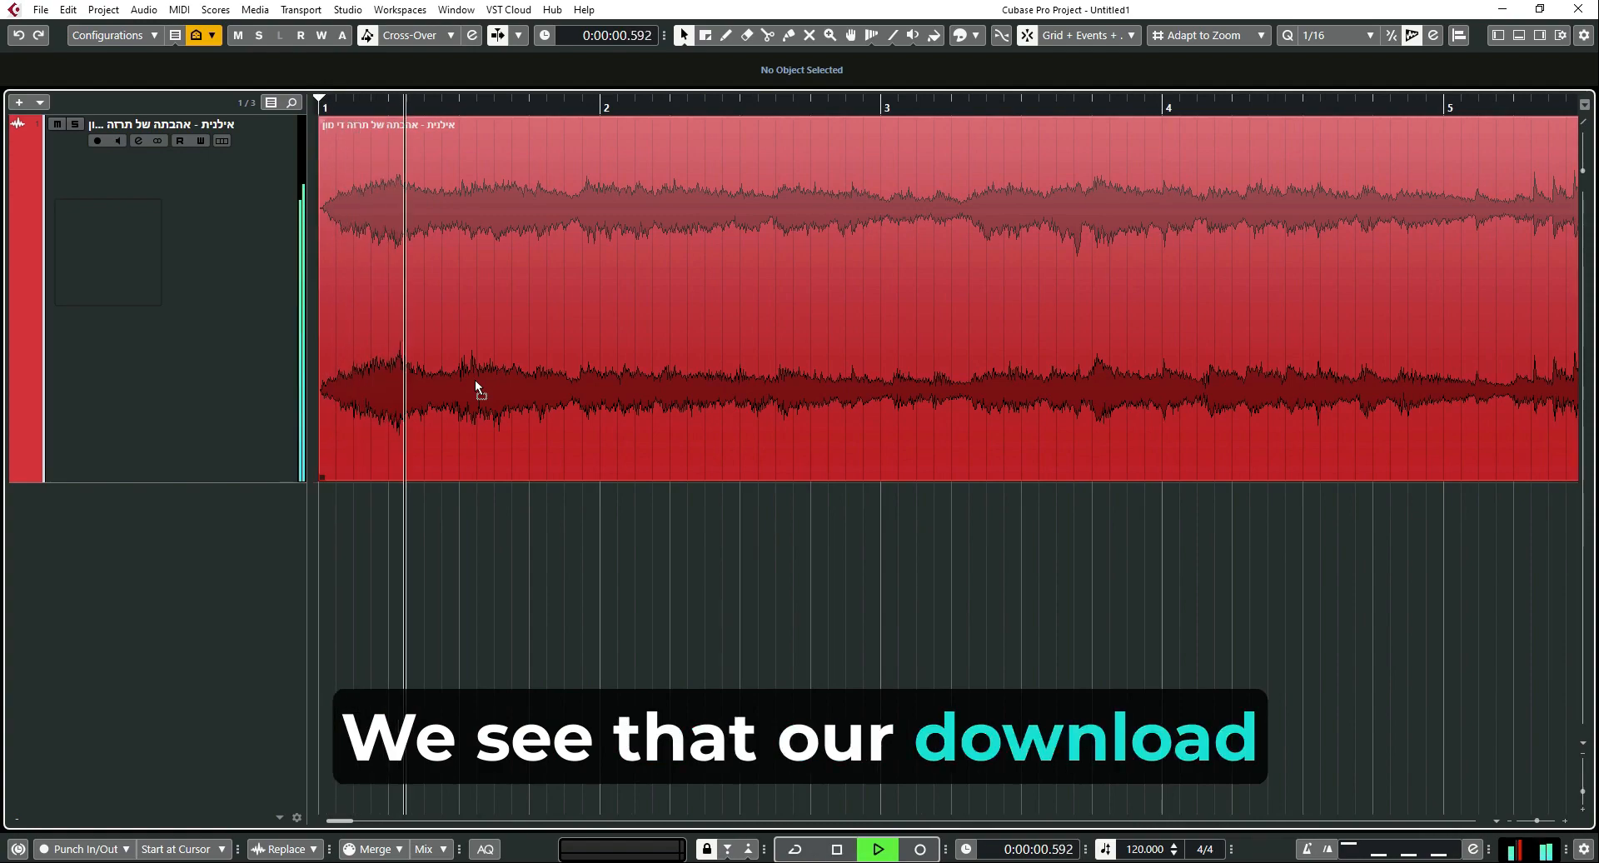
key("space")
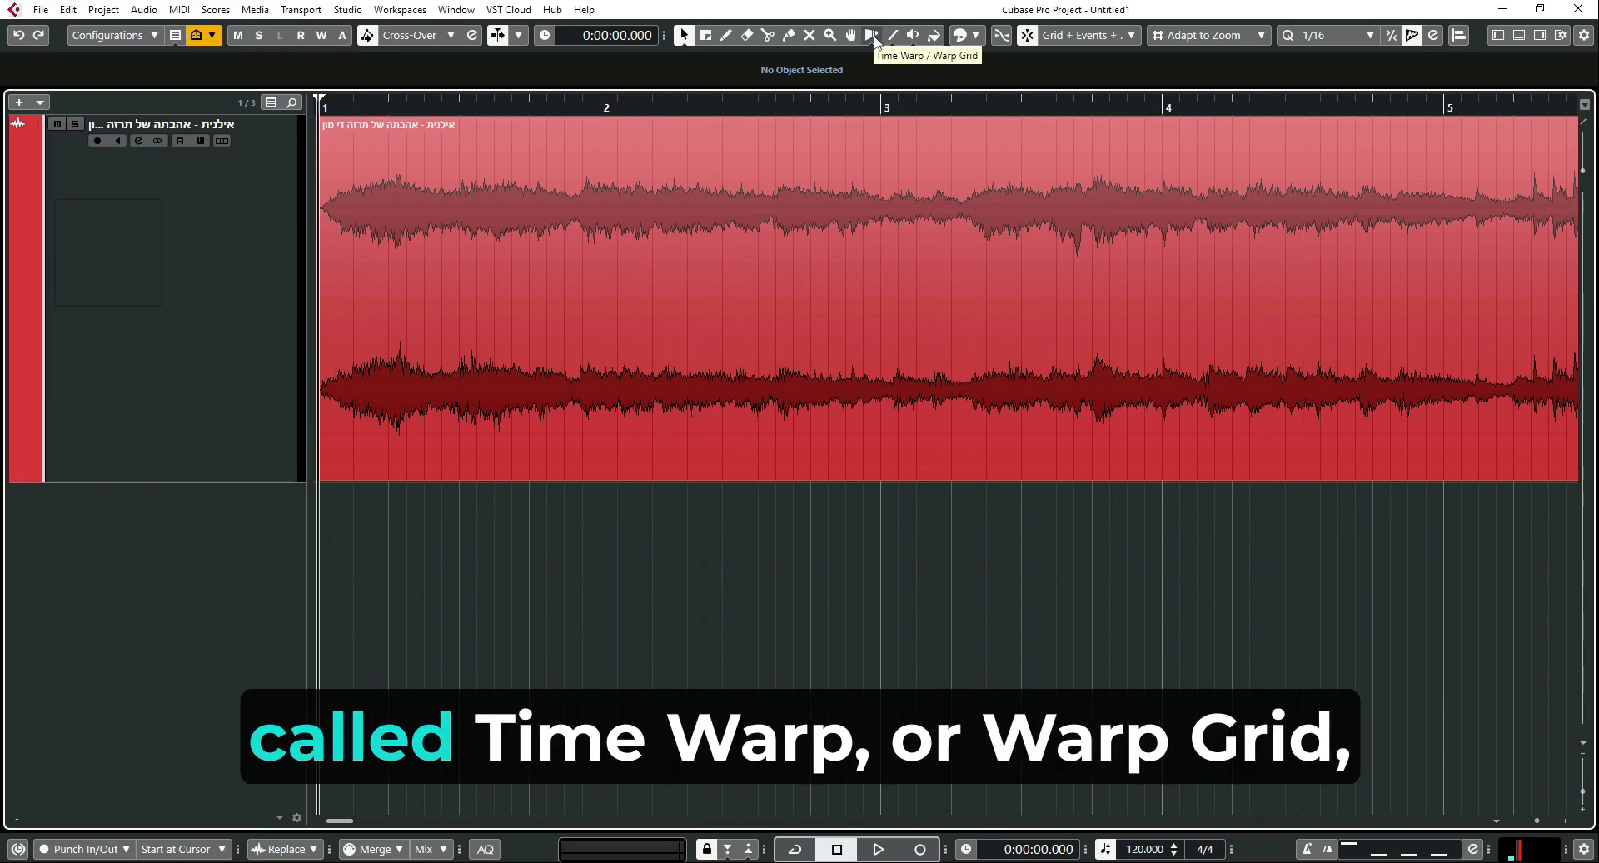
Activate the Time Warp tool, place the cursor on the song track's transient at 0:00:01.014 and play from there
left_click(872, 35)
scroll(391, 227, "up", 2)
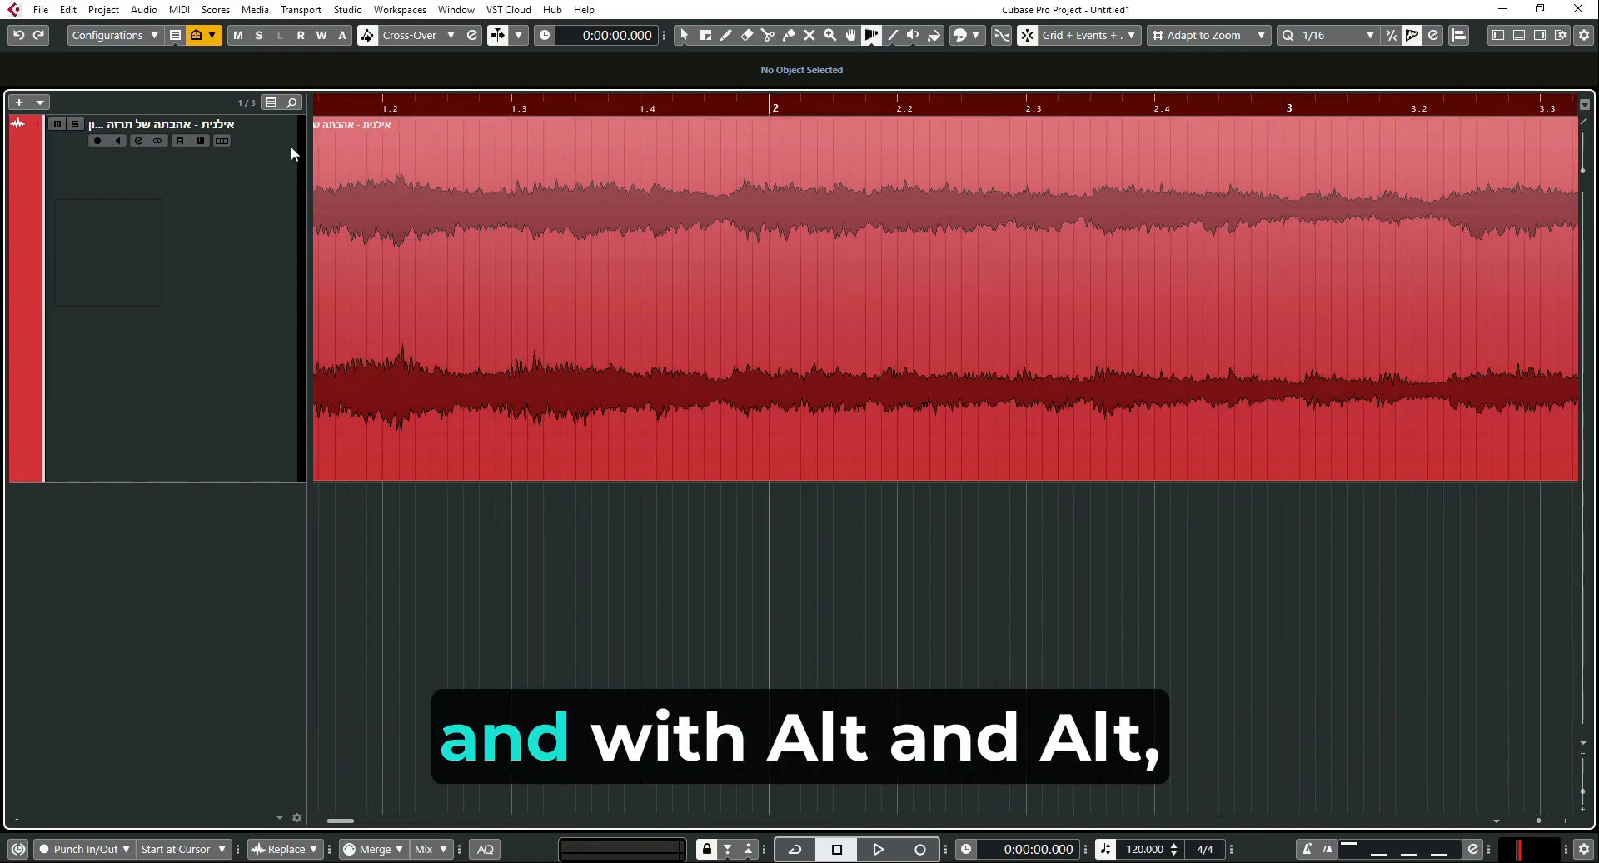
scroll(587, 250, "left", 1)
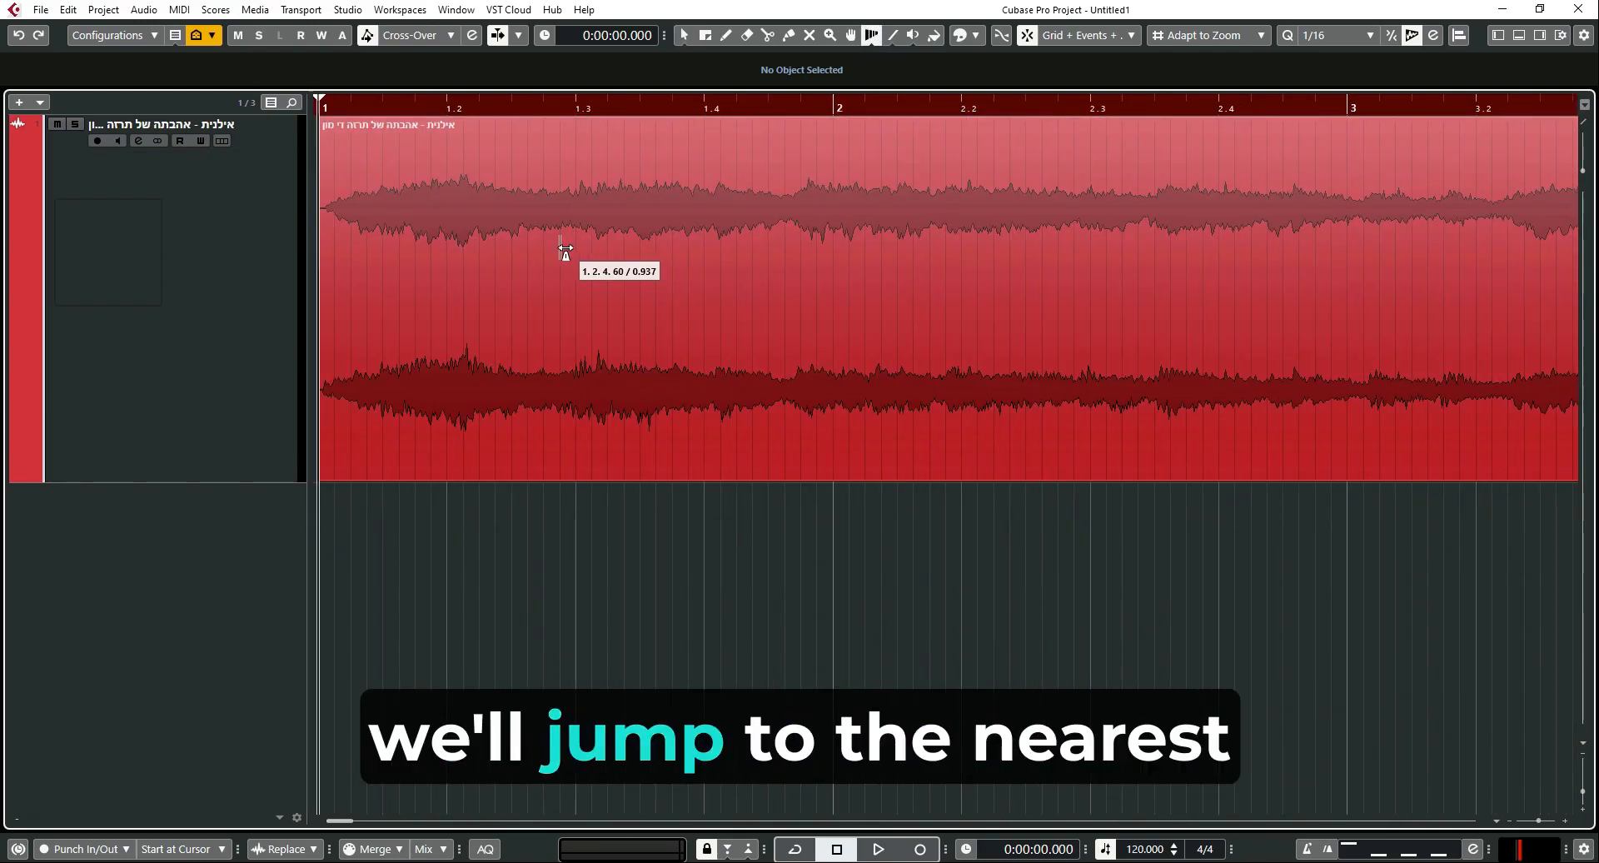
left_click(246, 293)
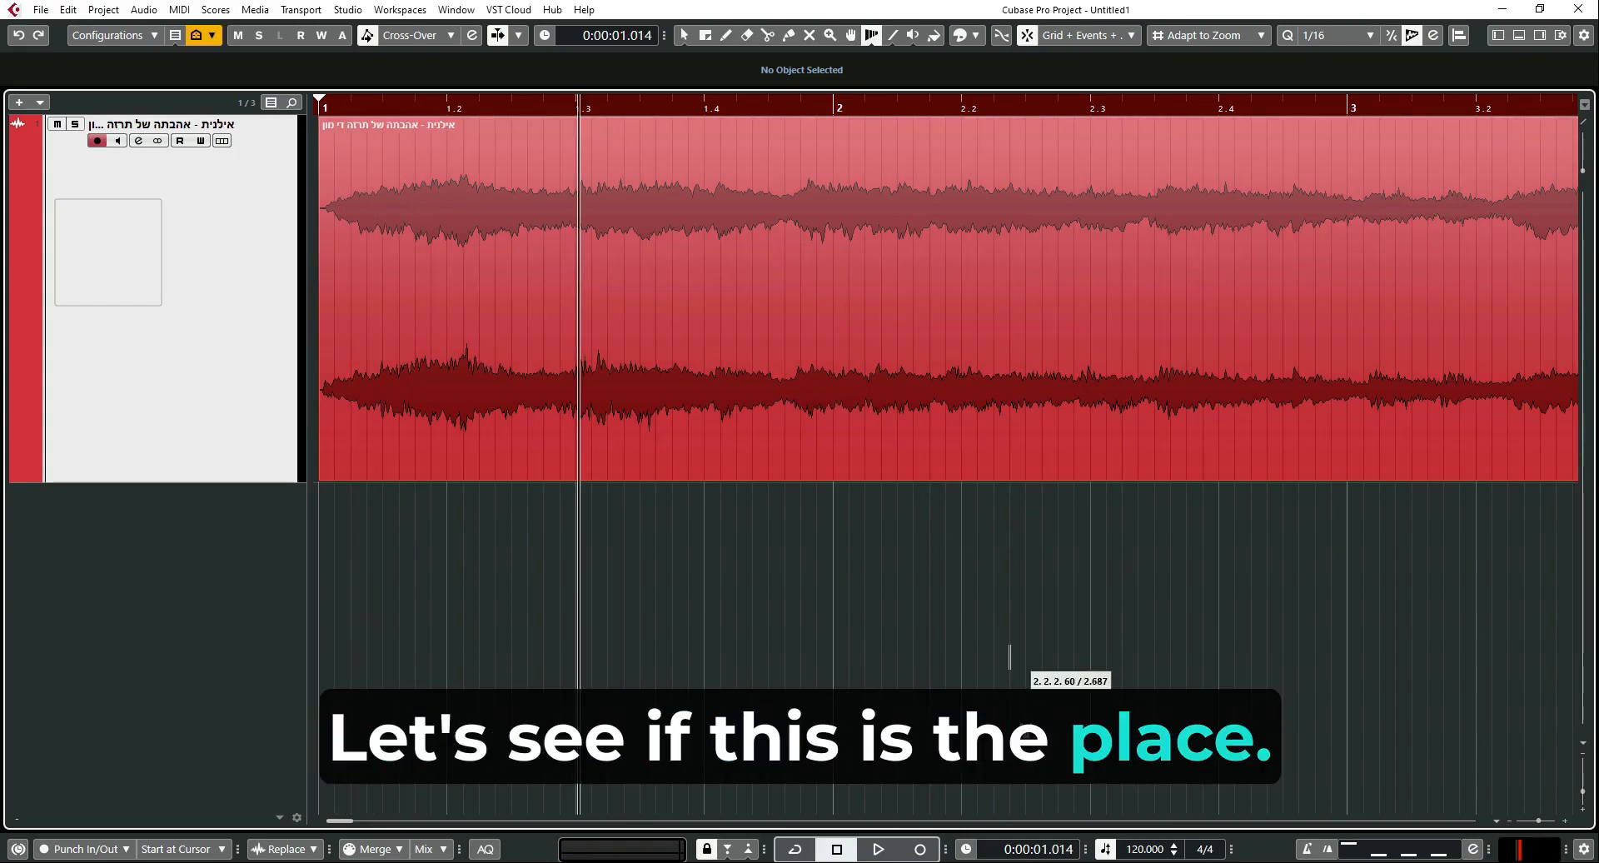
key("space")
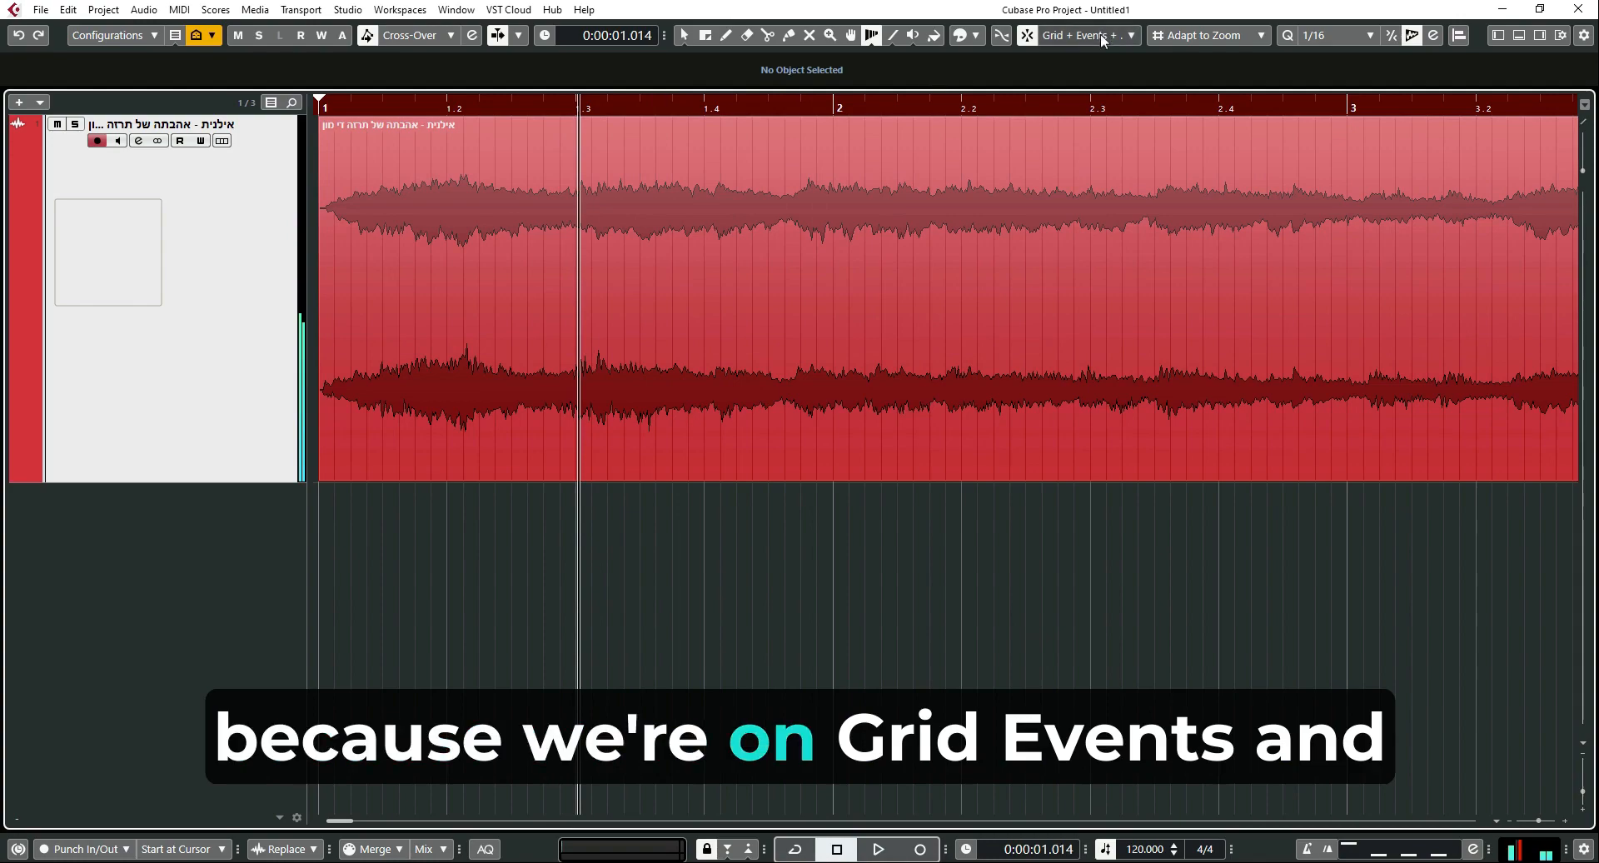
Choose Grid + Events + Cursor as the snap type and warp bar 2 to the cursor at 0:00:01.014
left_click(1083, 35)
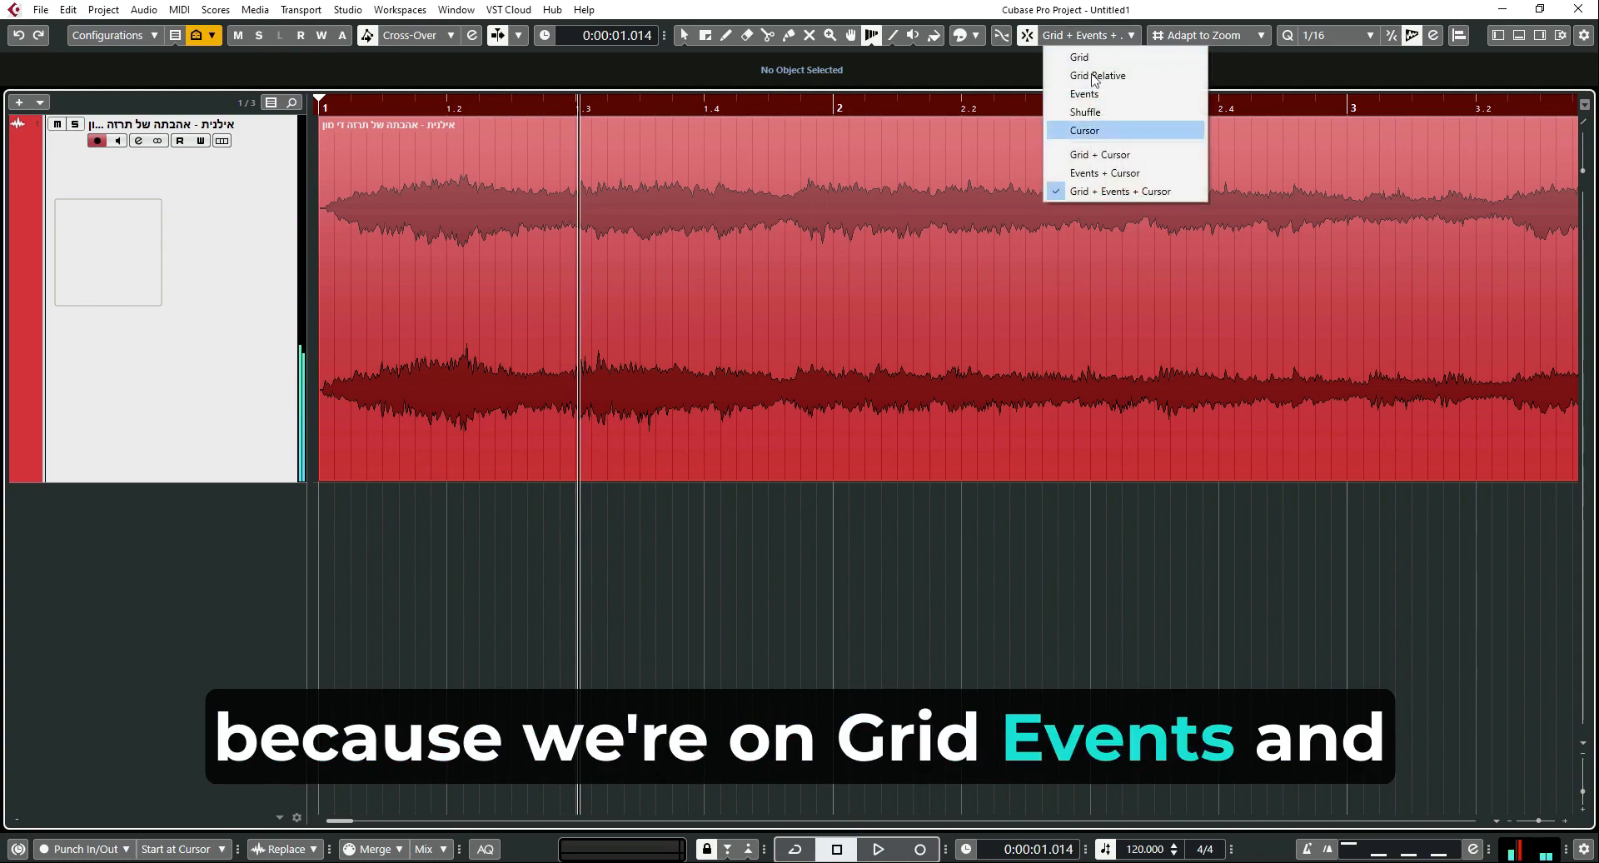
left_click(1157, 191)
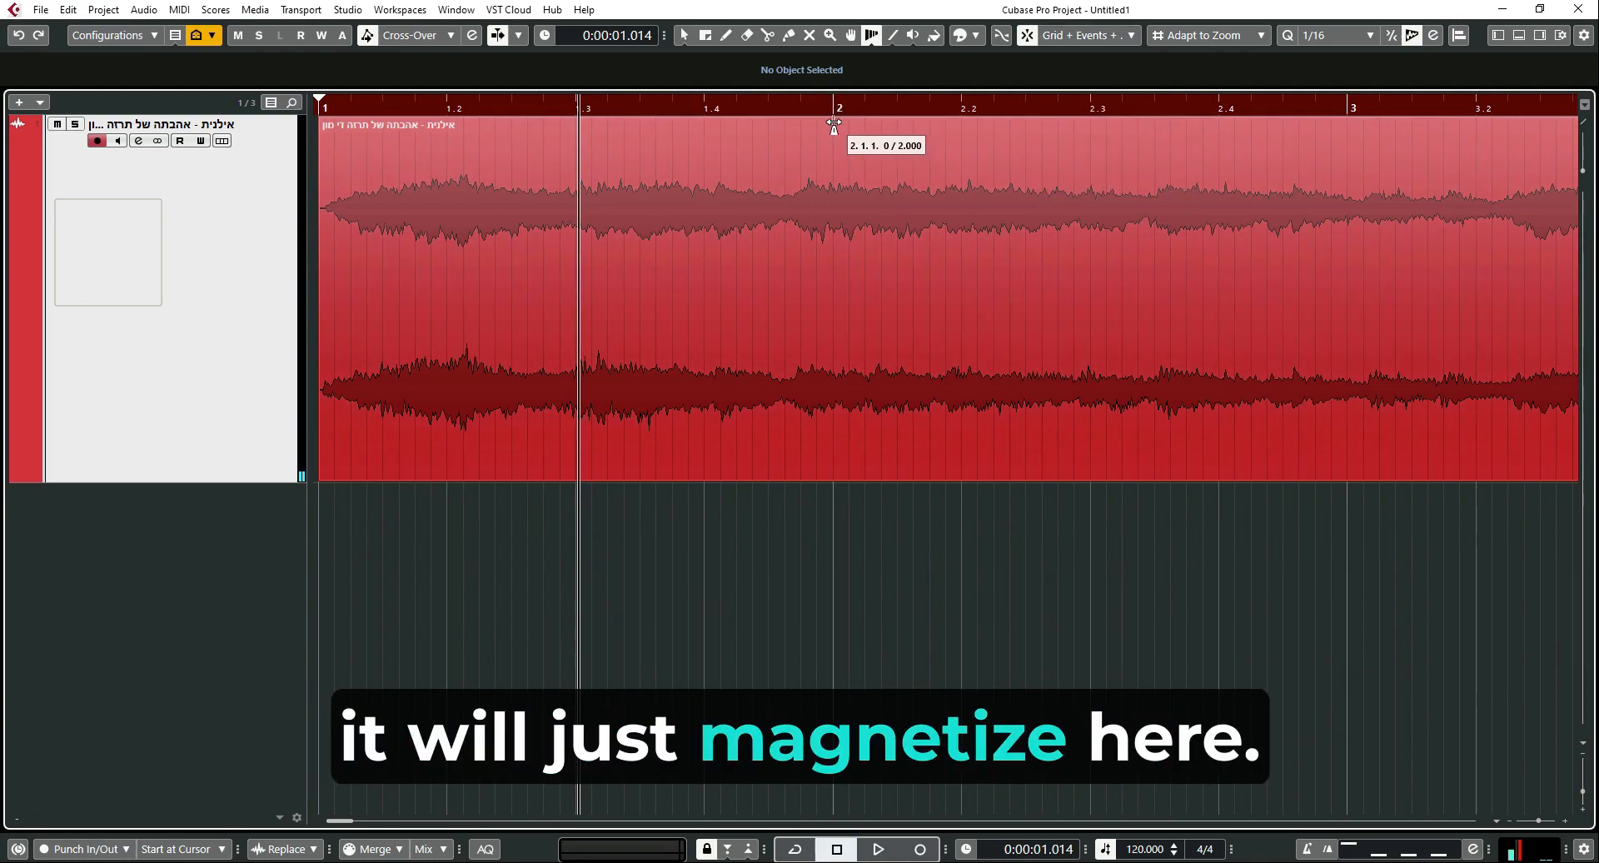
left_click_drag(834, 125, 581, 118)
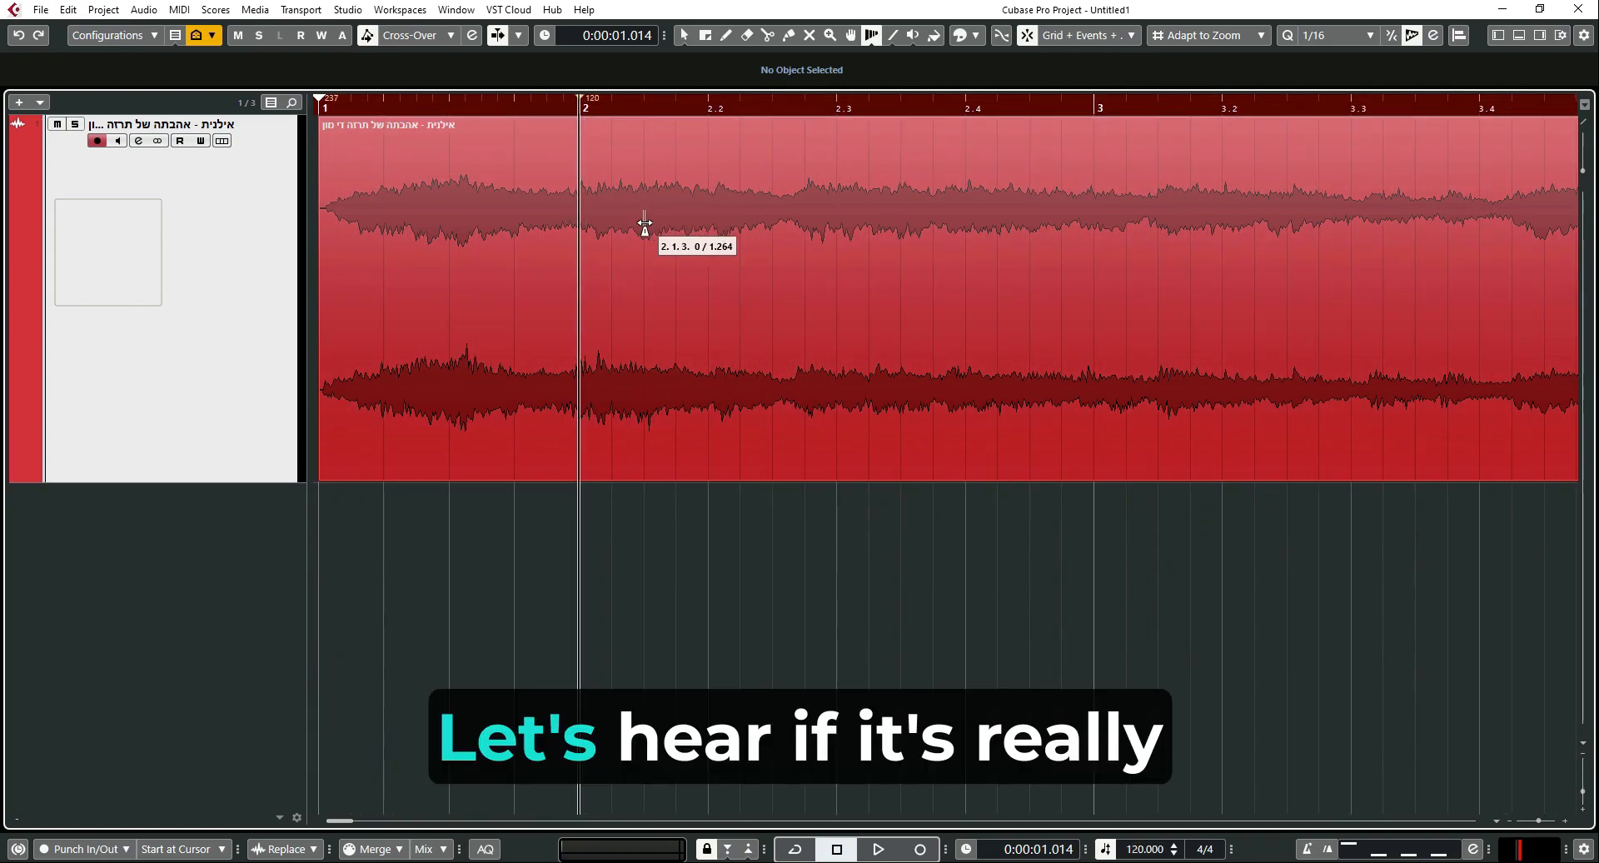
Play with the metronome click from the project start and from bar 2 to check the downbeat alignment
key("Home")
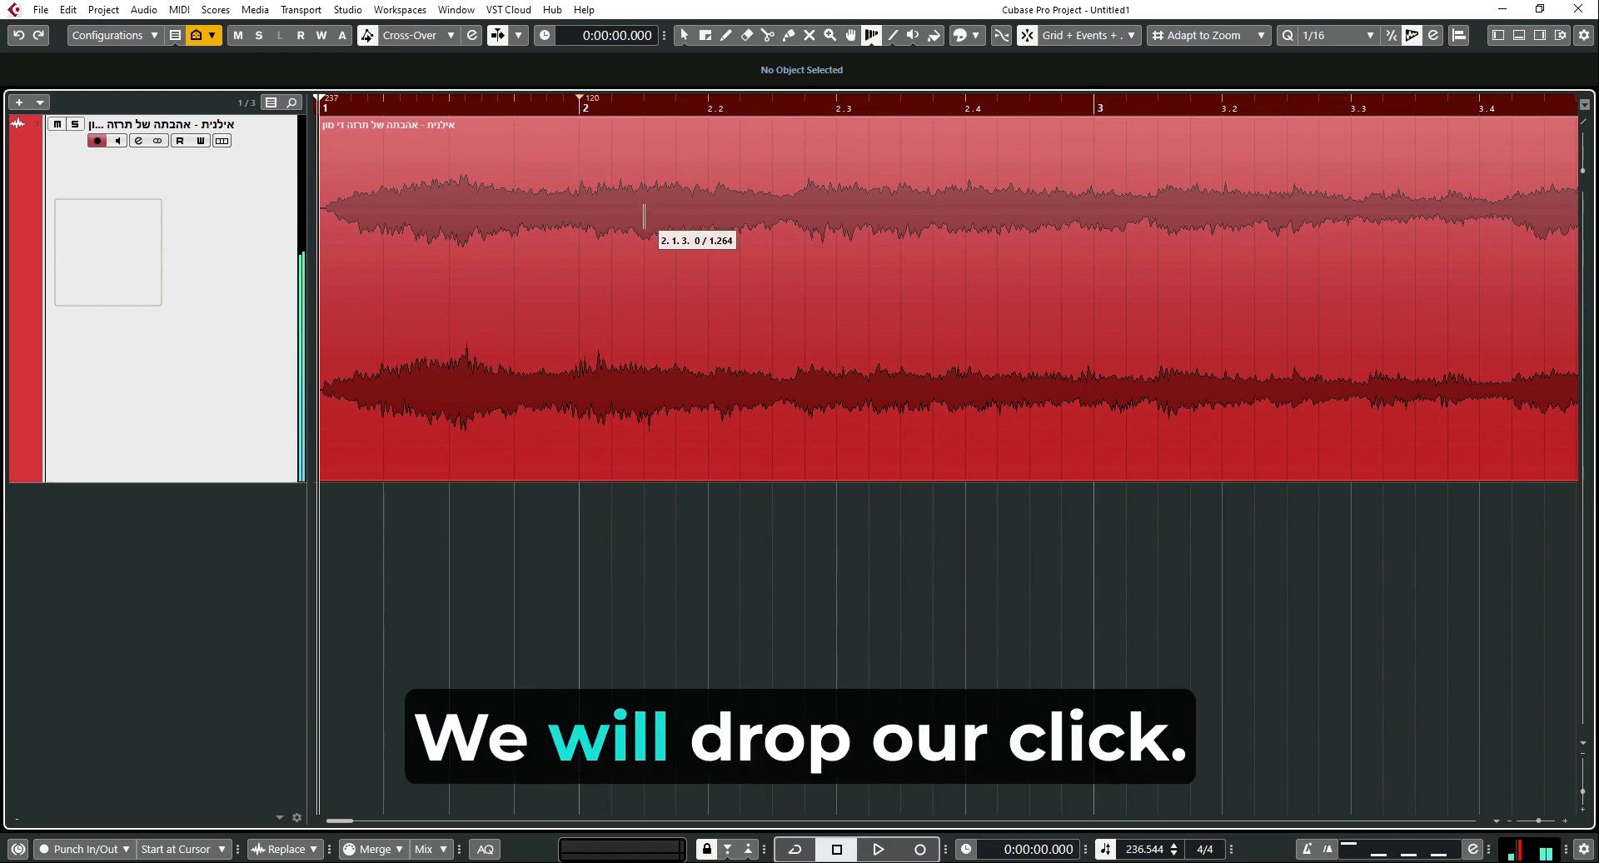
key("space")
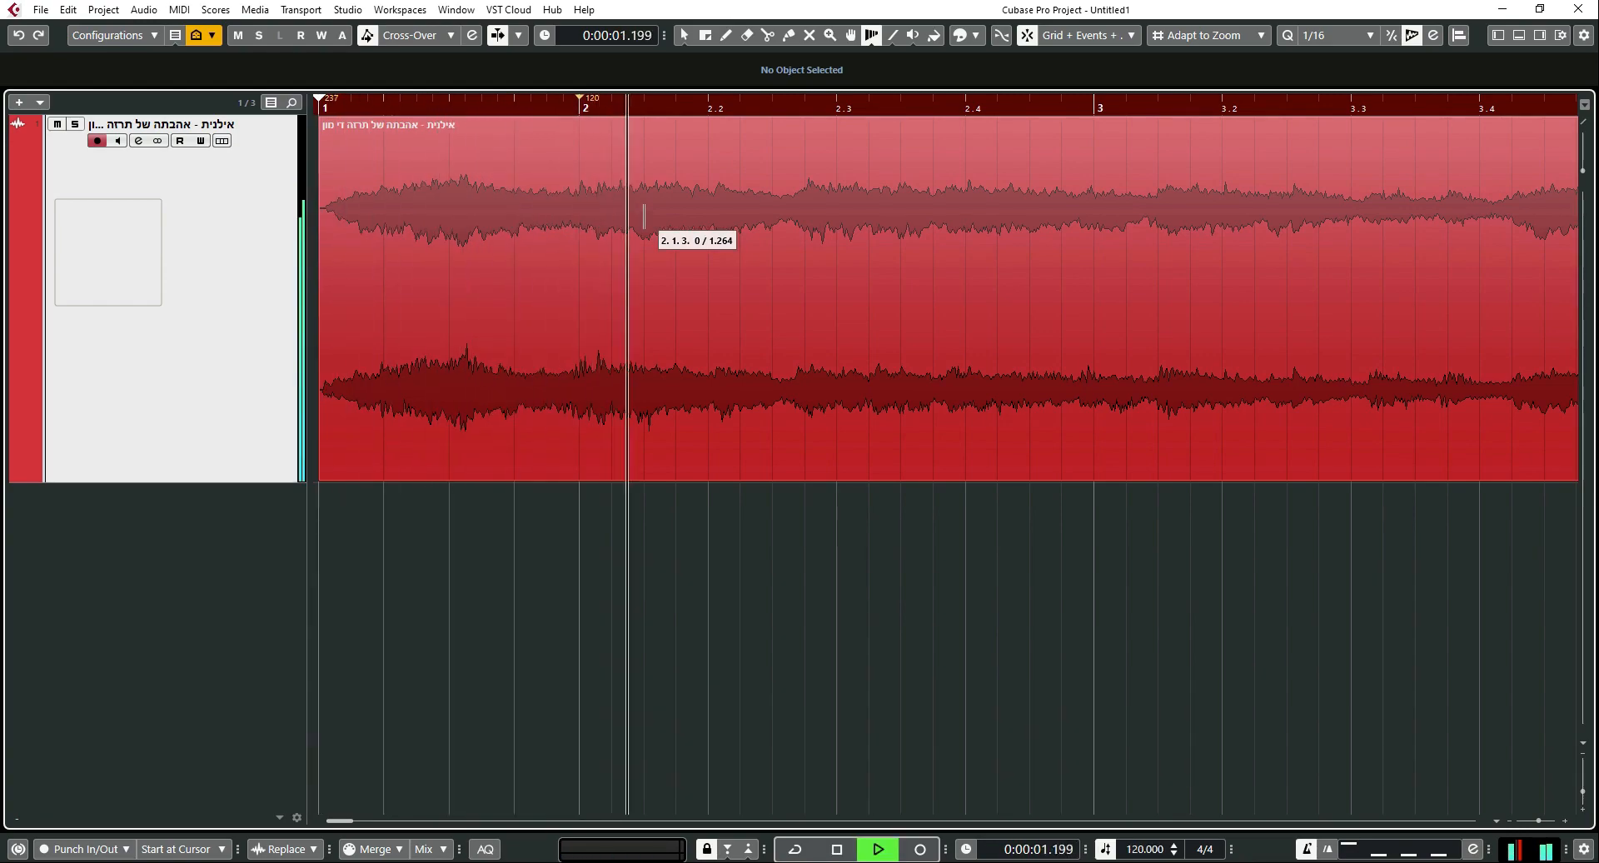
key("space")
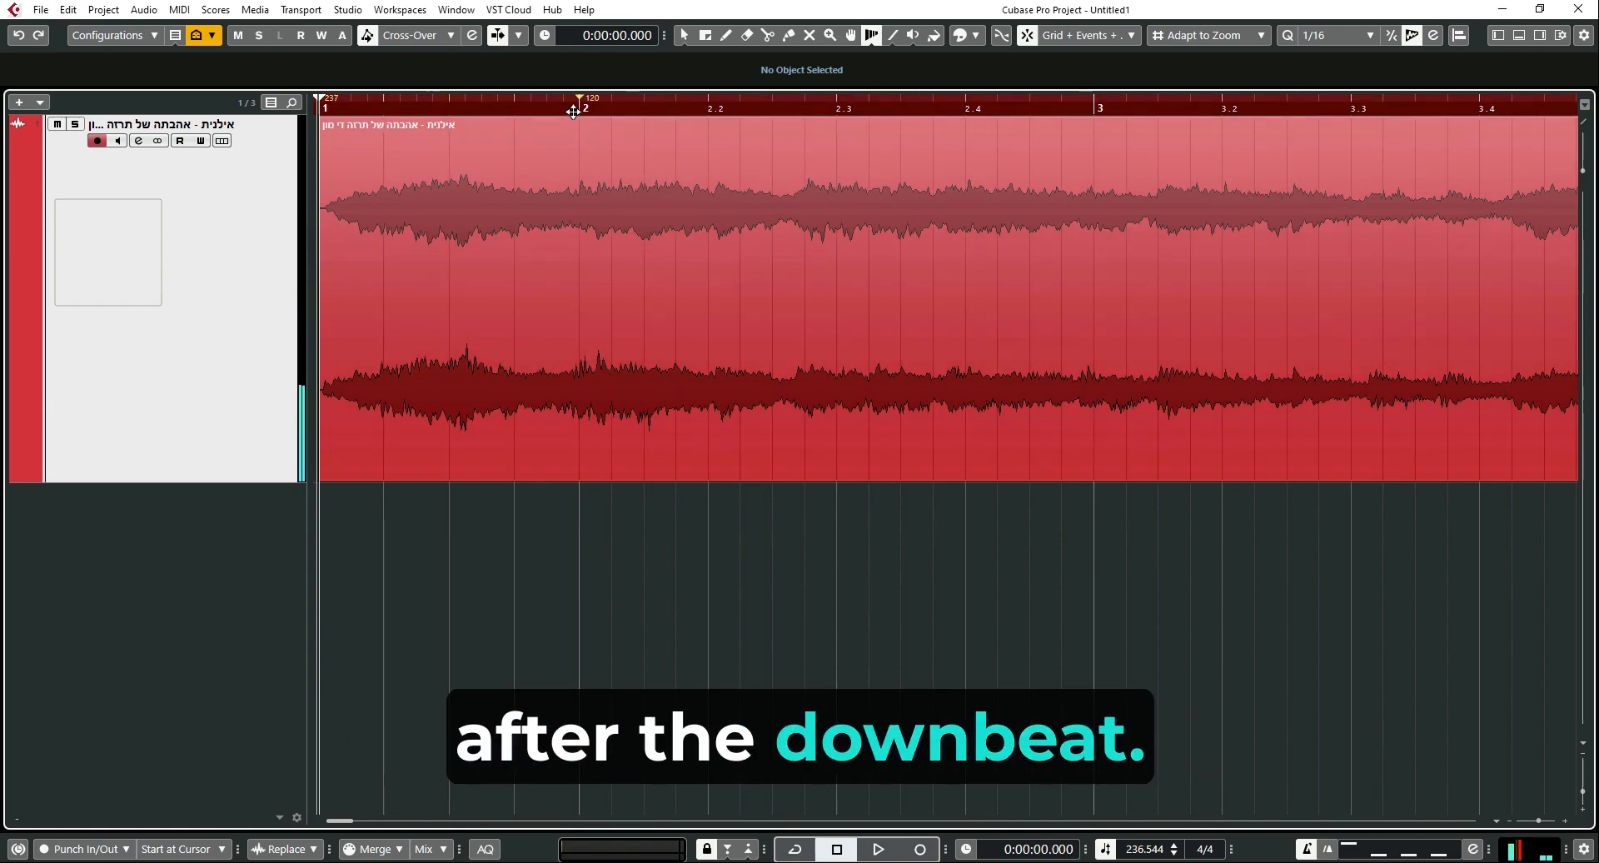
left_click(573, 111)
key("space")
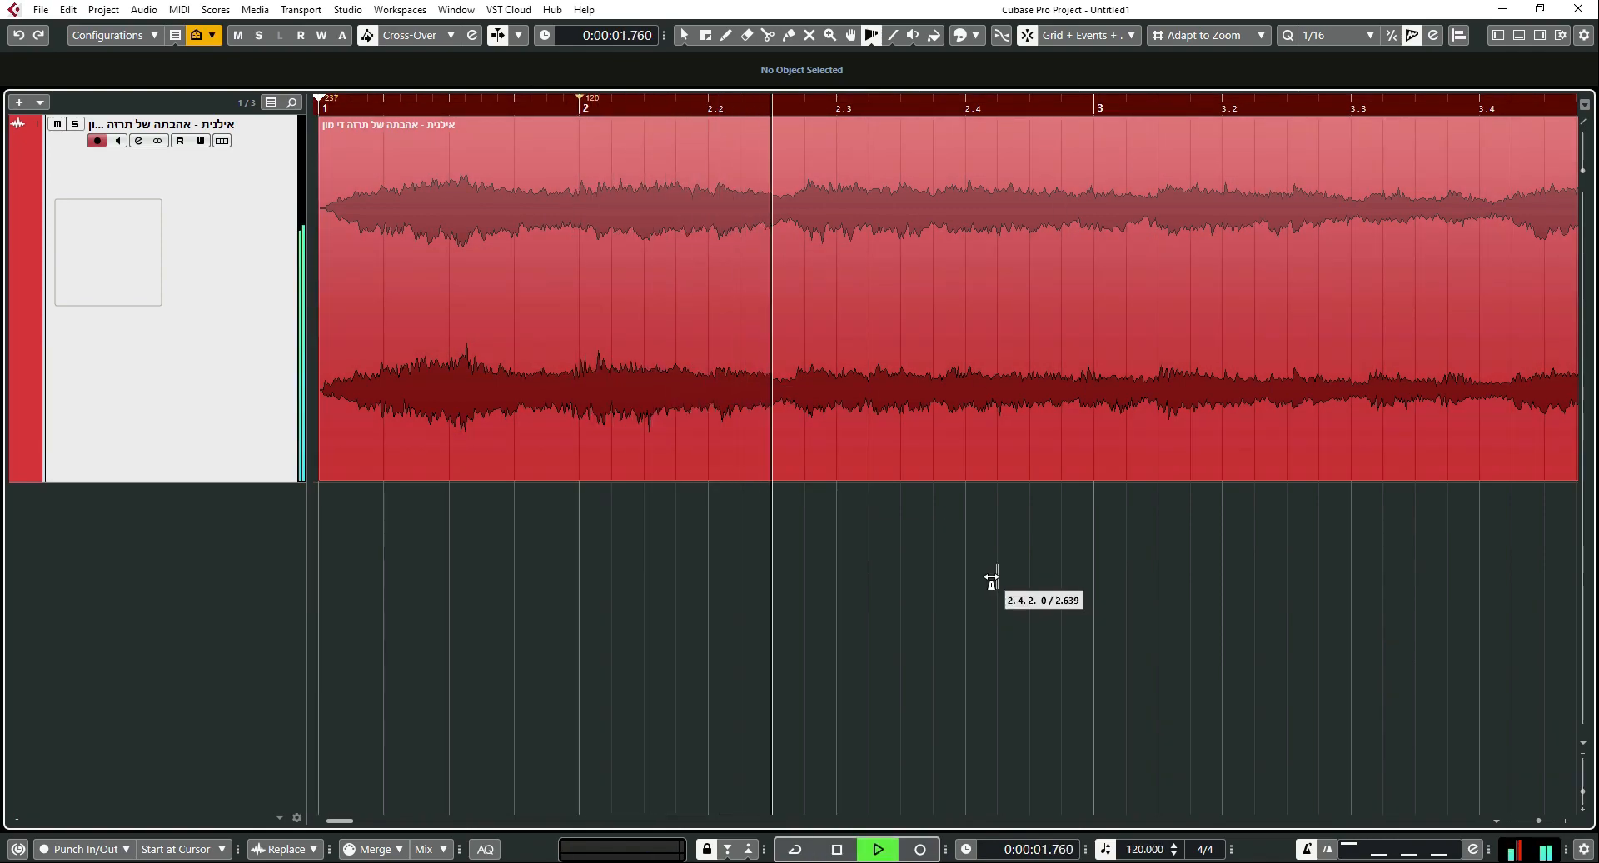
key("space")
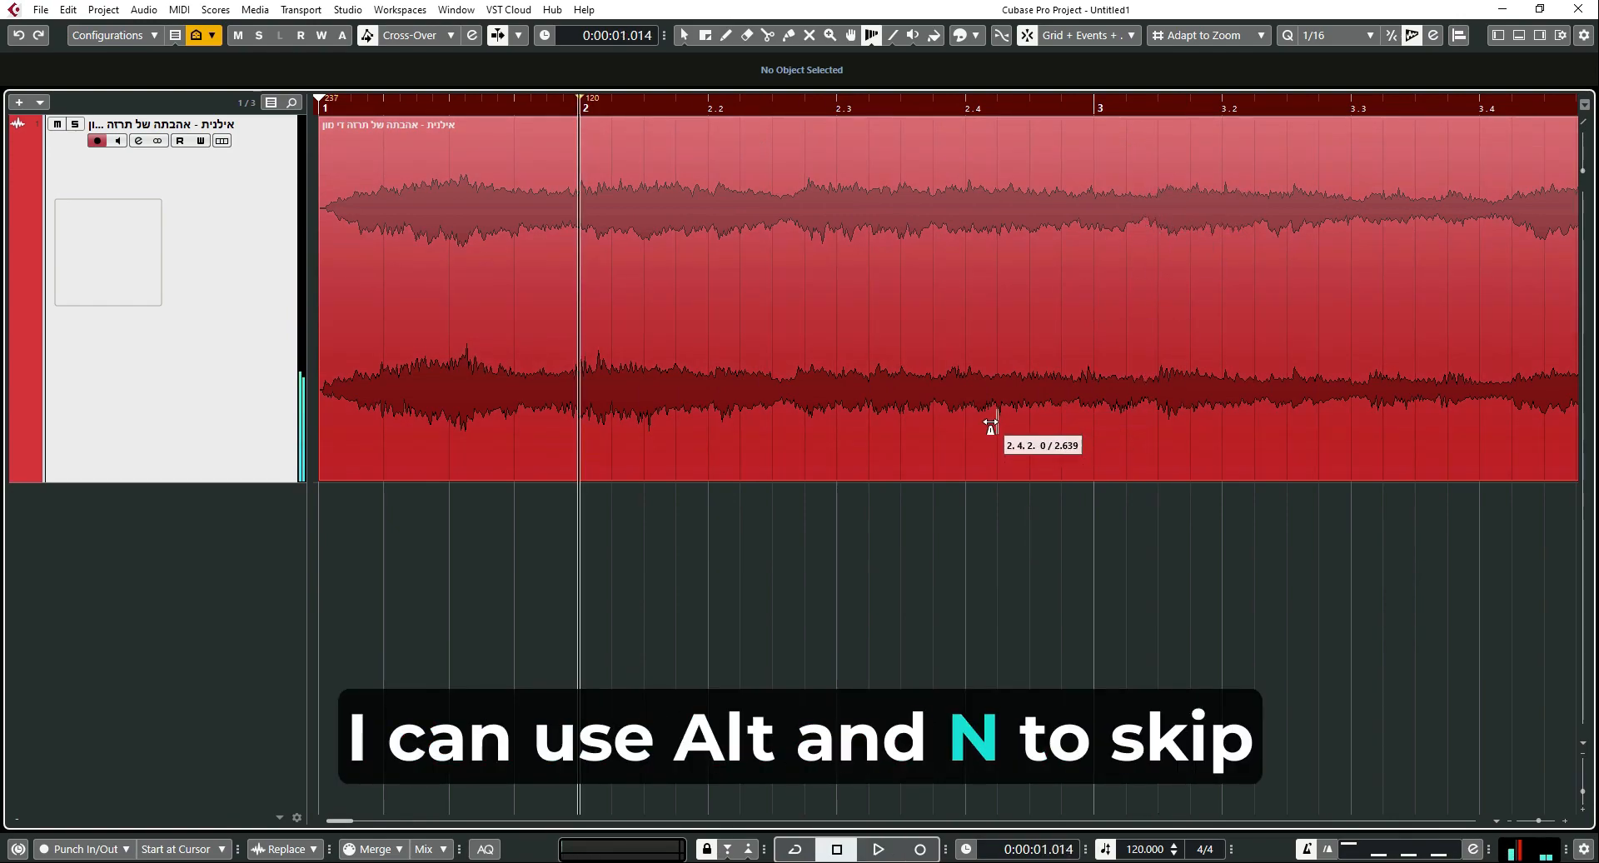
Advance the cursor through the transients to the downbeat at 0:00:03.266 and warp bar 3 to it
key("alt+n")
key("alt+n")
key("alt+n")
key("alt+n")
key("alt+n")
key("alt+n")
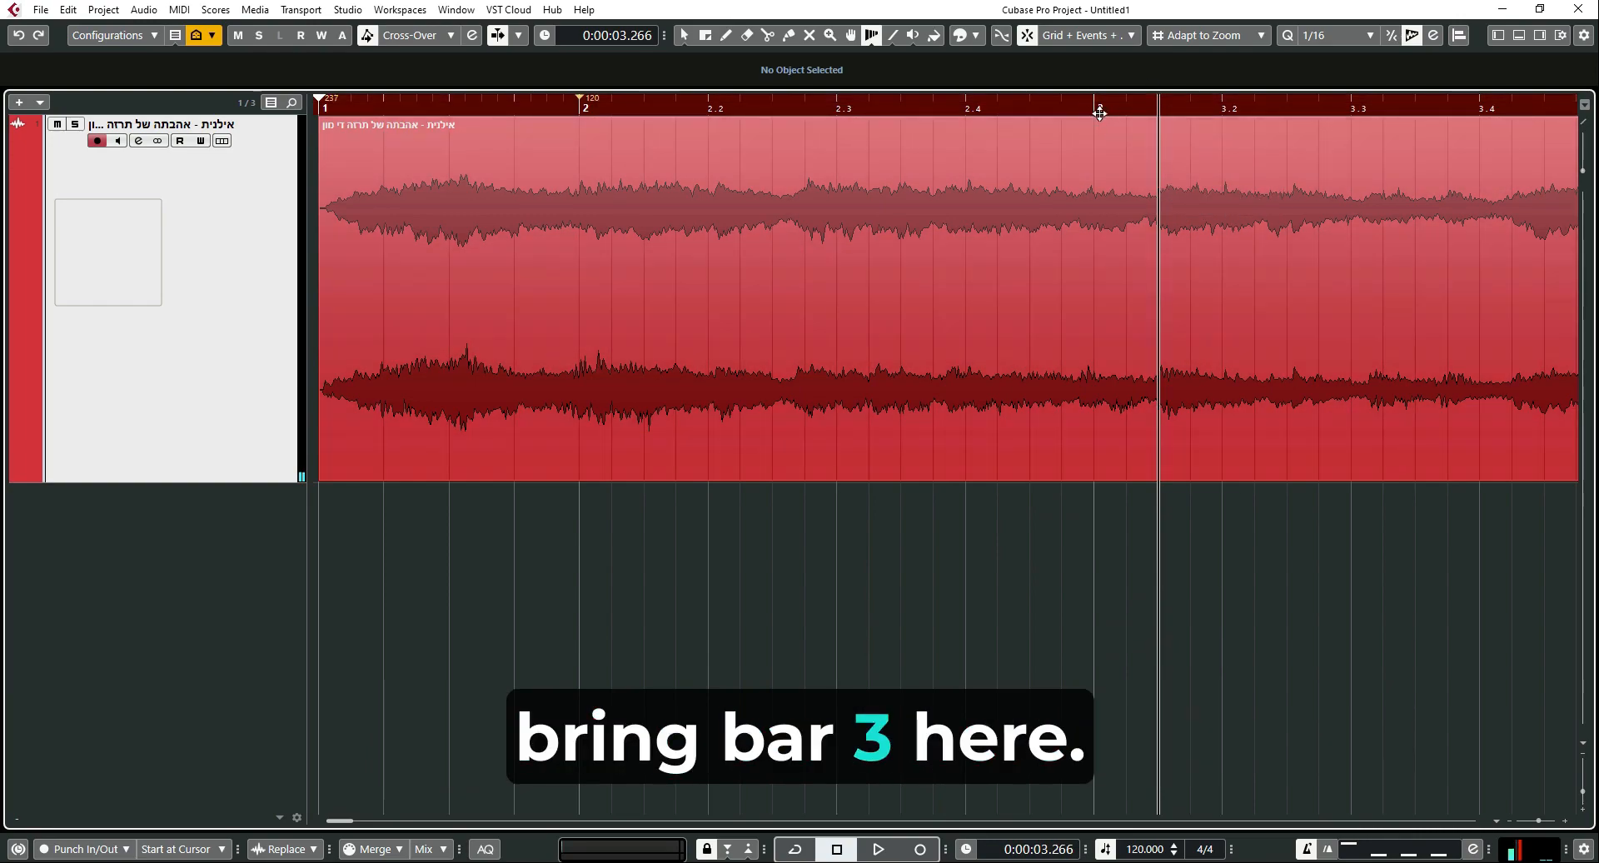
left_click_drag(1092, 130, 1150, 138)
Play from bar 2 with the click to check the tempo up to bar 3
left_click(578, 100)
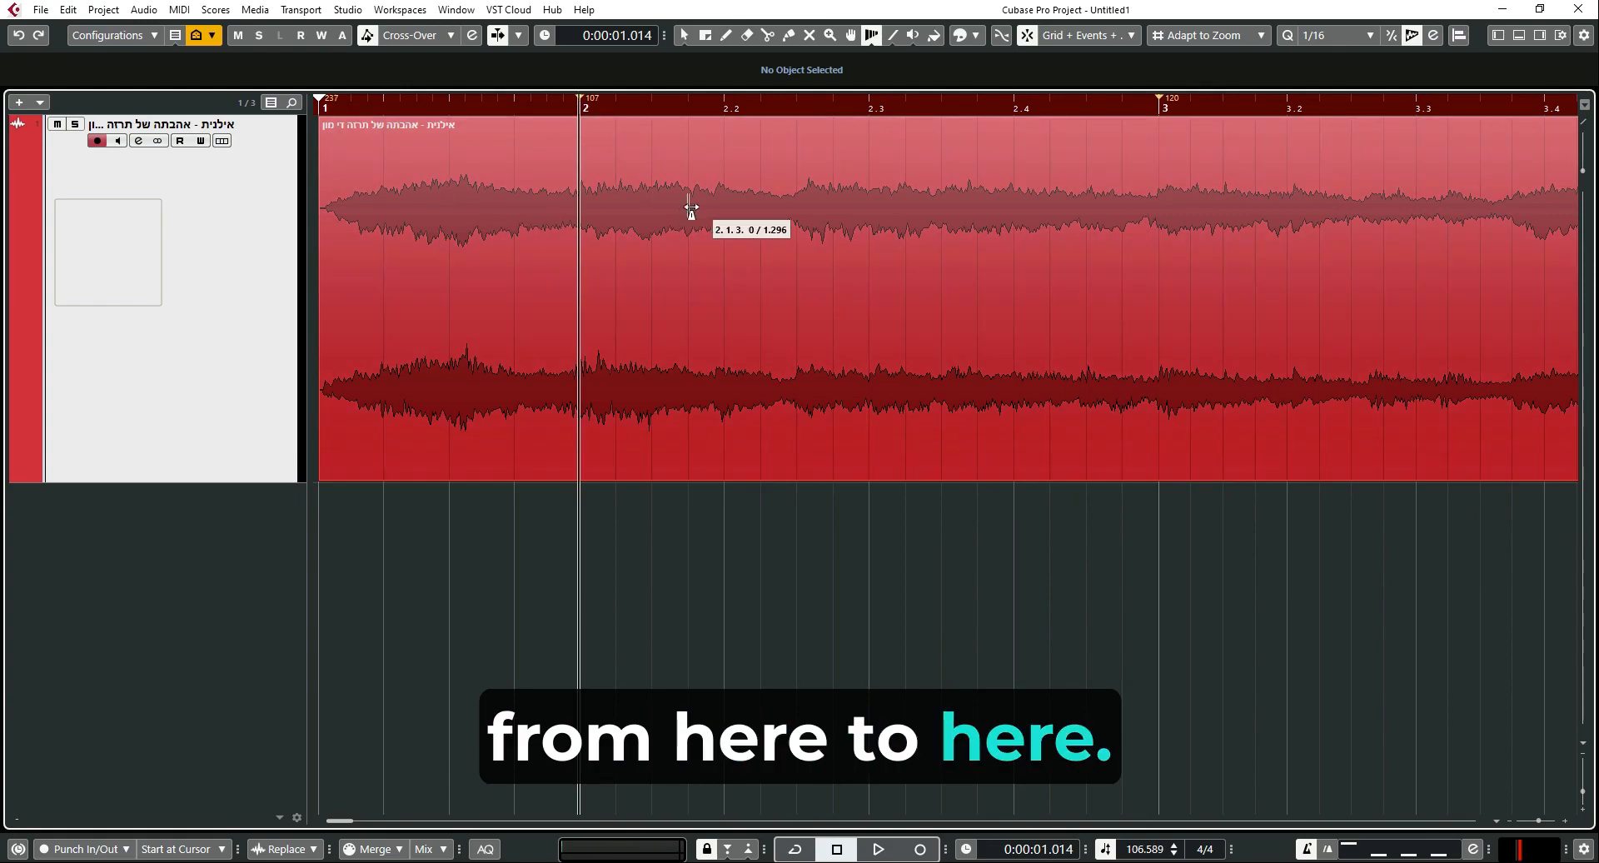
key("space")
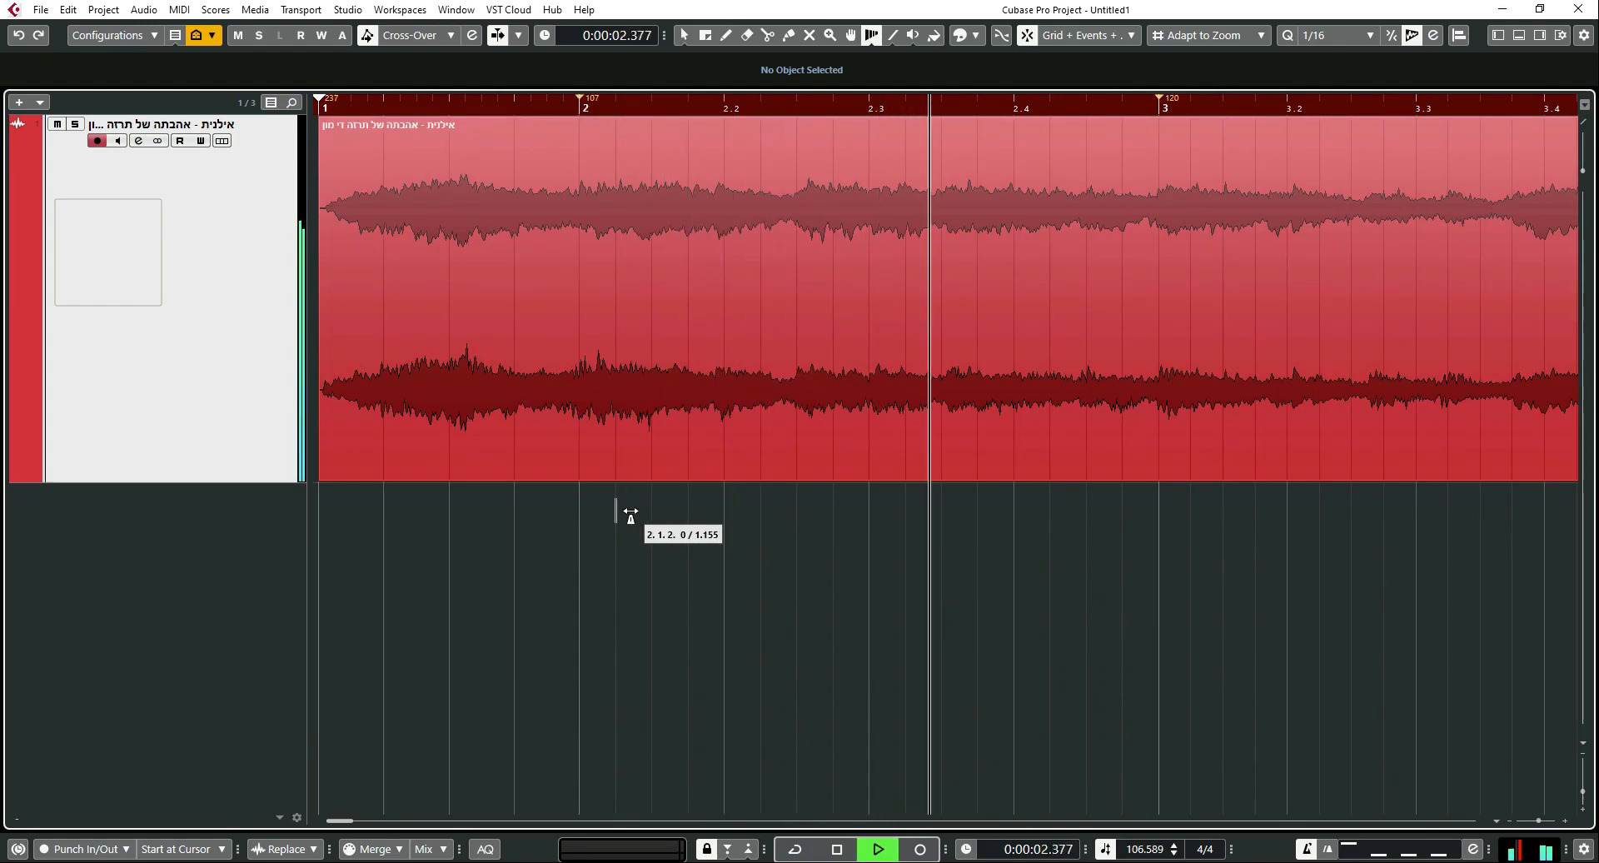
key("space")
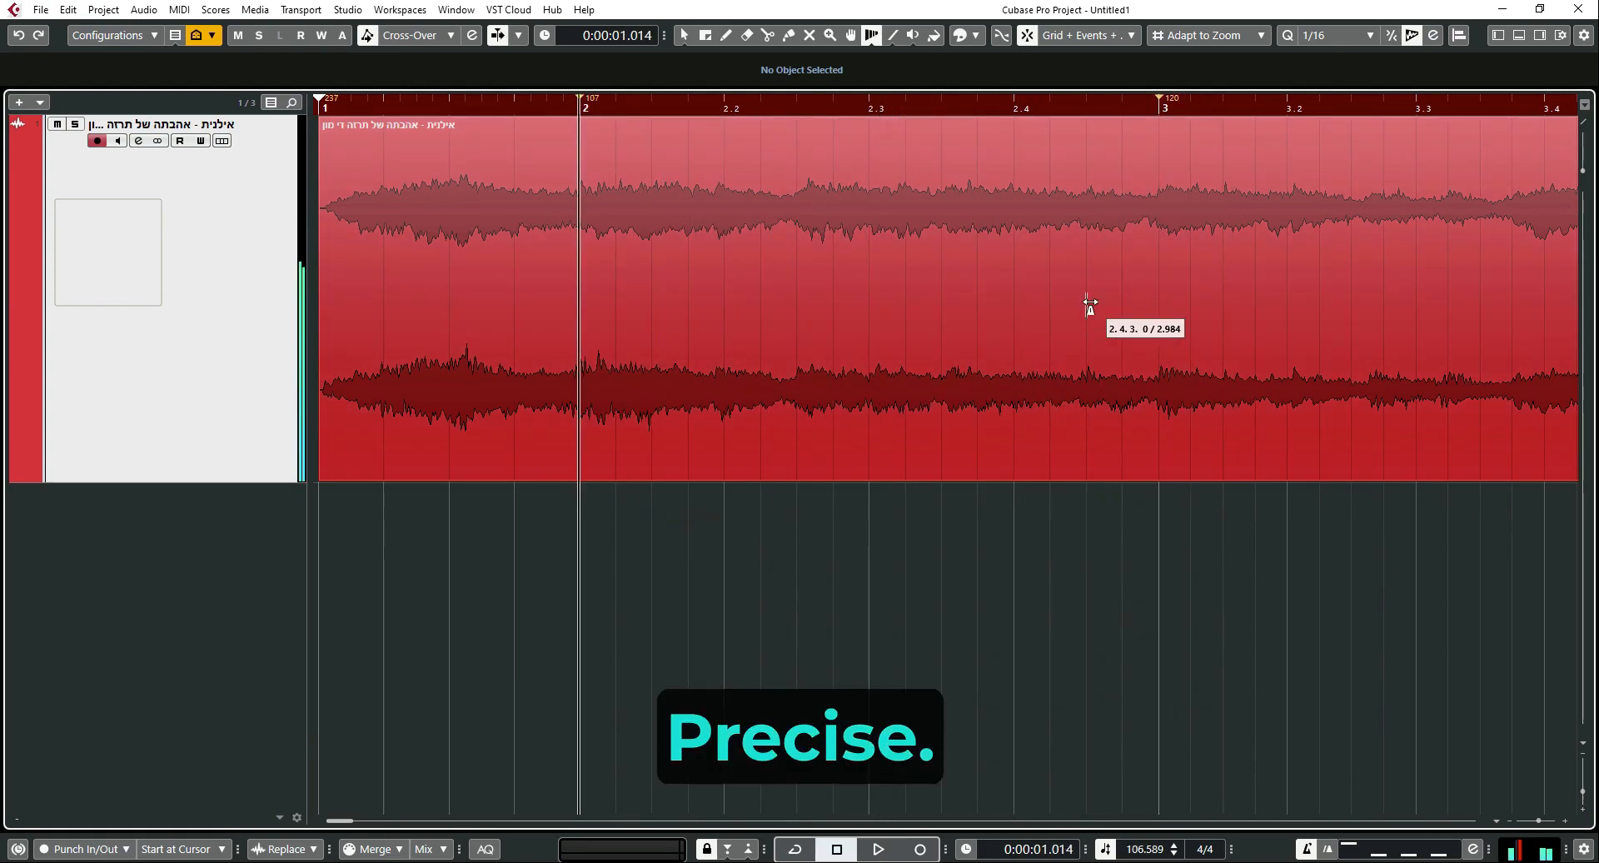
Move the cursor to the downbeat transient at 0:00:05.509 and warp bar 4 to it
key("g")
key("g")
key("g")
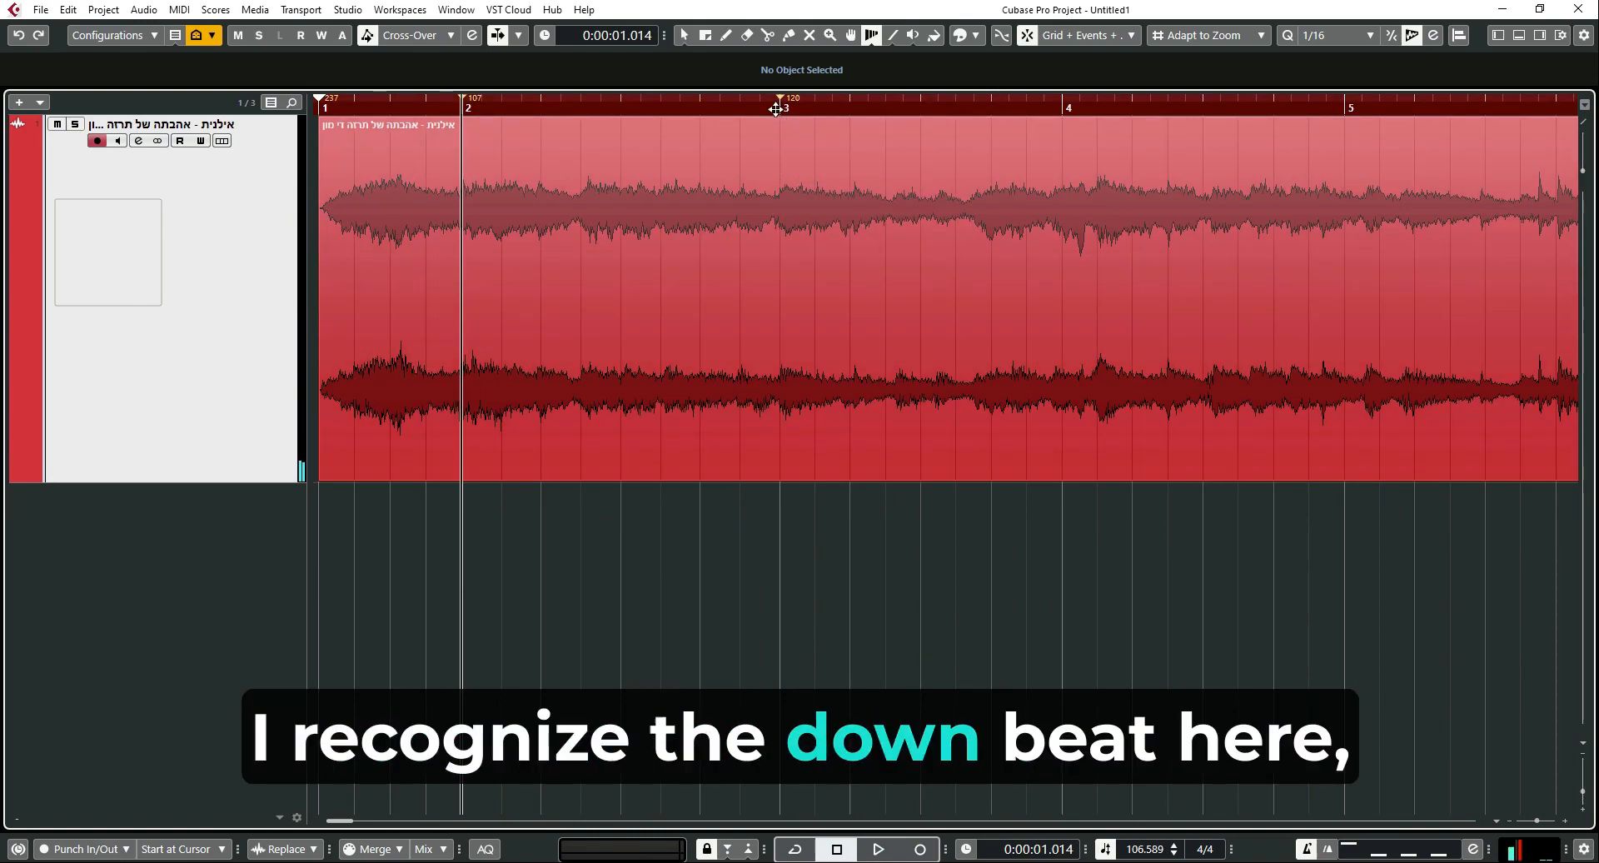
left_click(1004, 104)
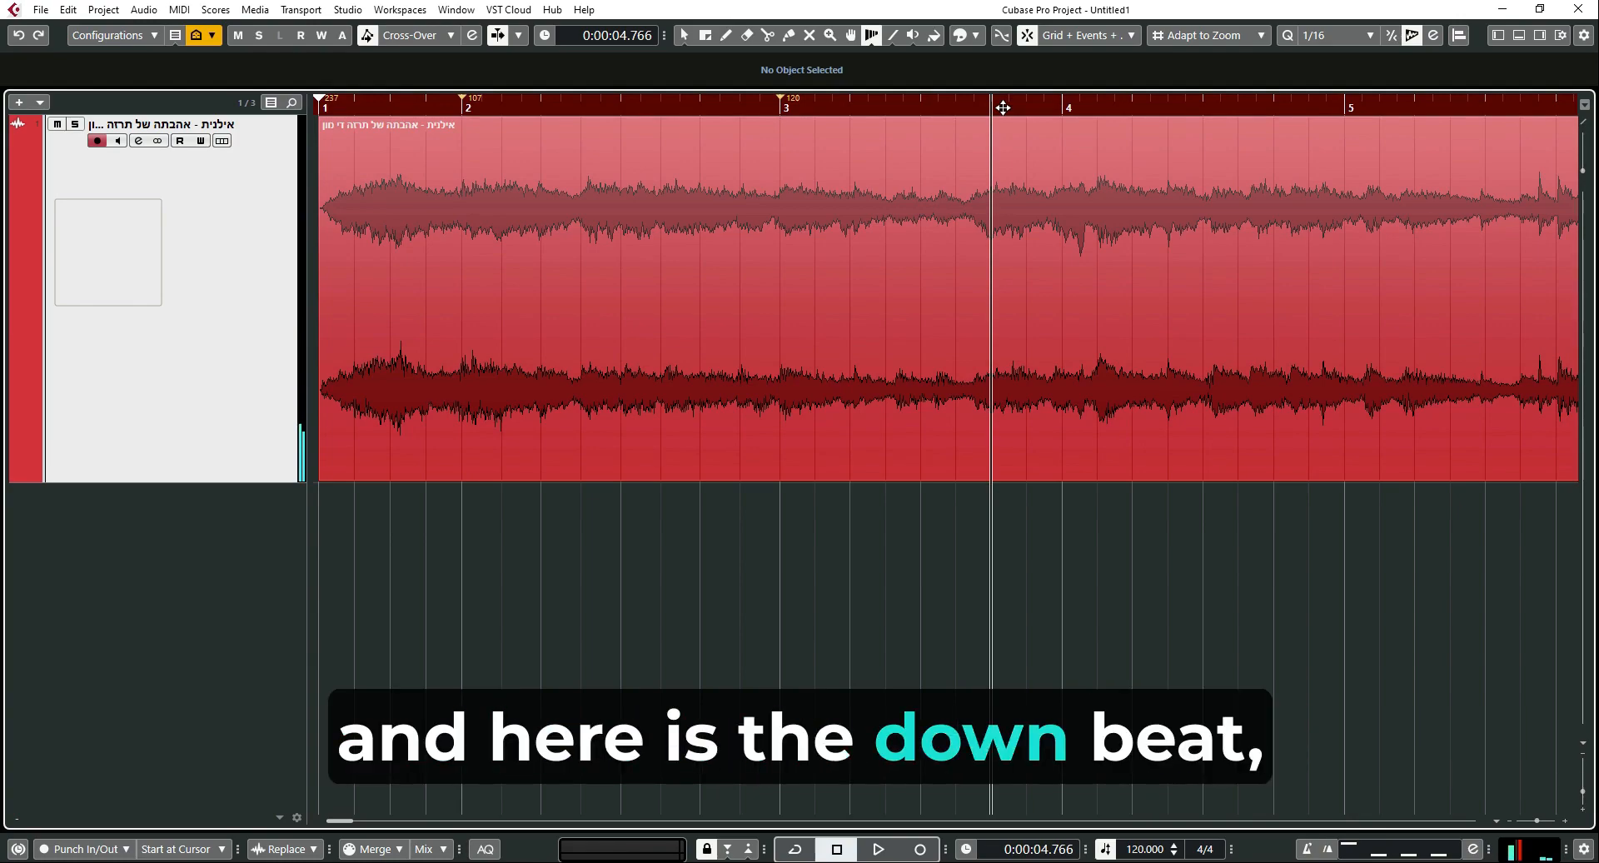
key("alt+n")
key("alt+n")
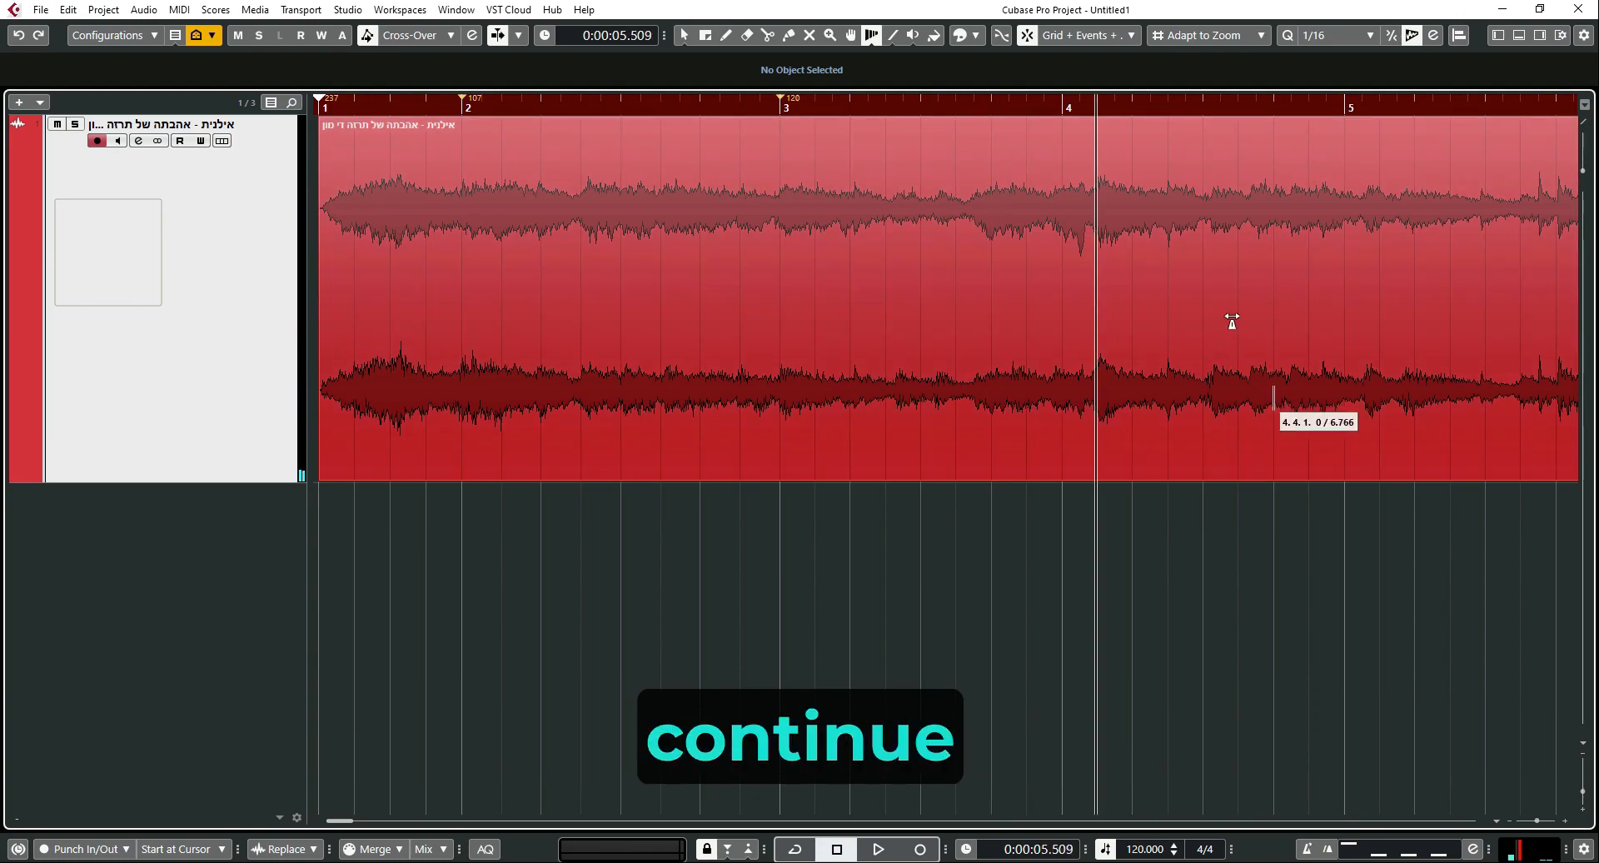
left_click_drag(1064, 124, 1083, 122)
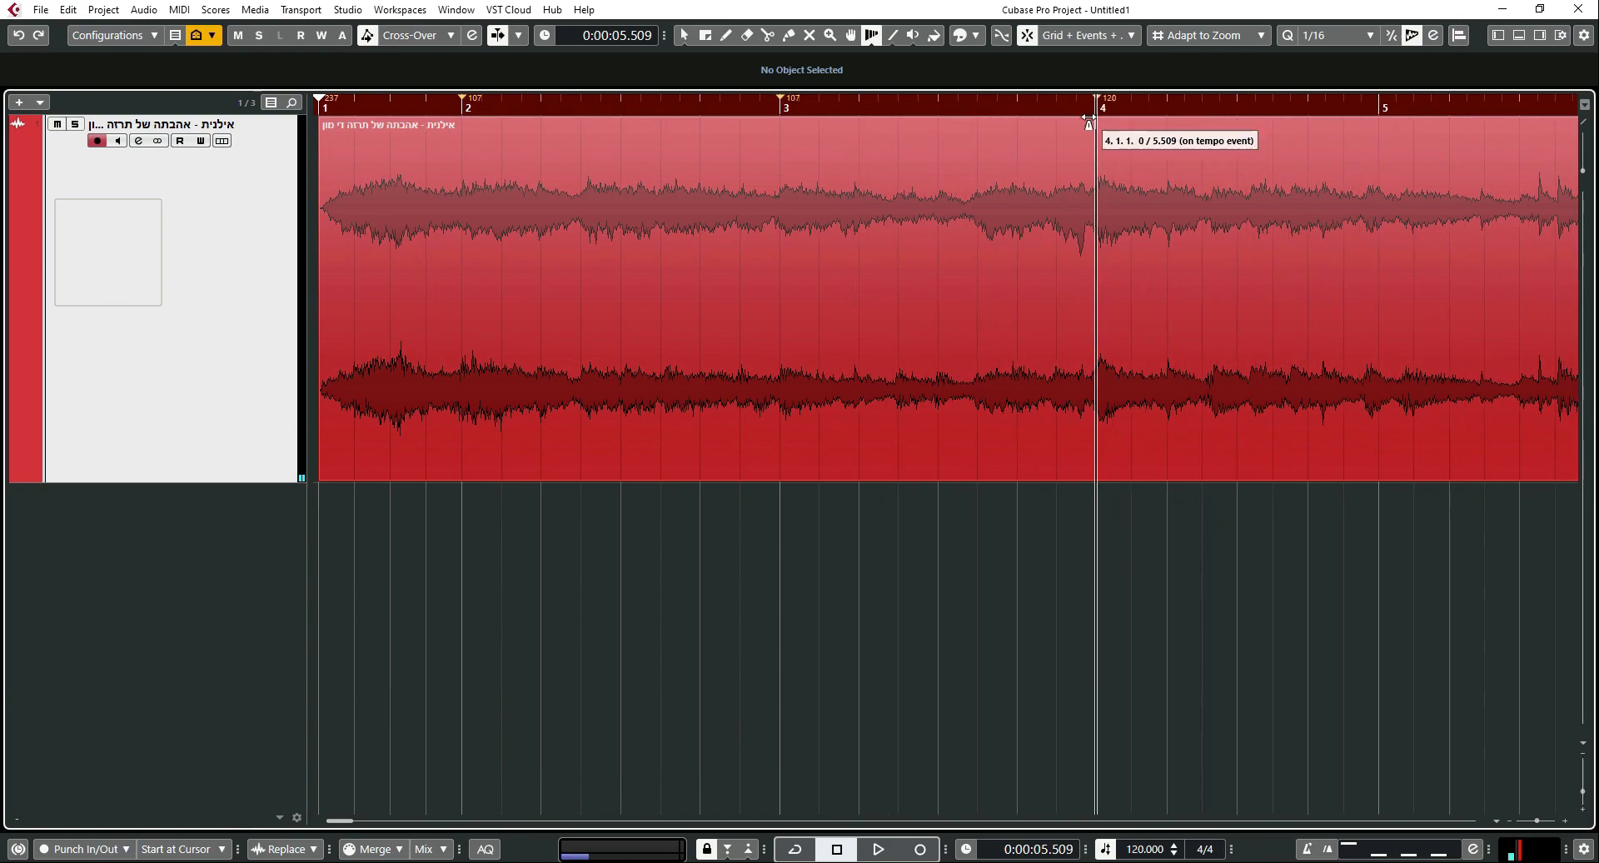
Find the next downbeat by ear from bar 4, set the cursor on its transient at 0:00:07.676 and warp bar 5 to it
key("space")
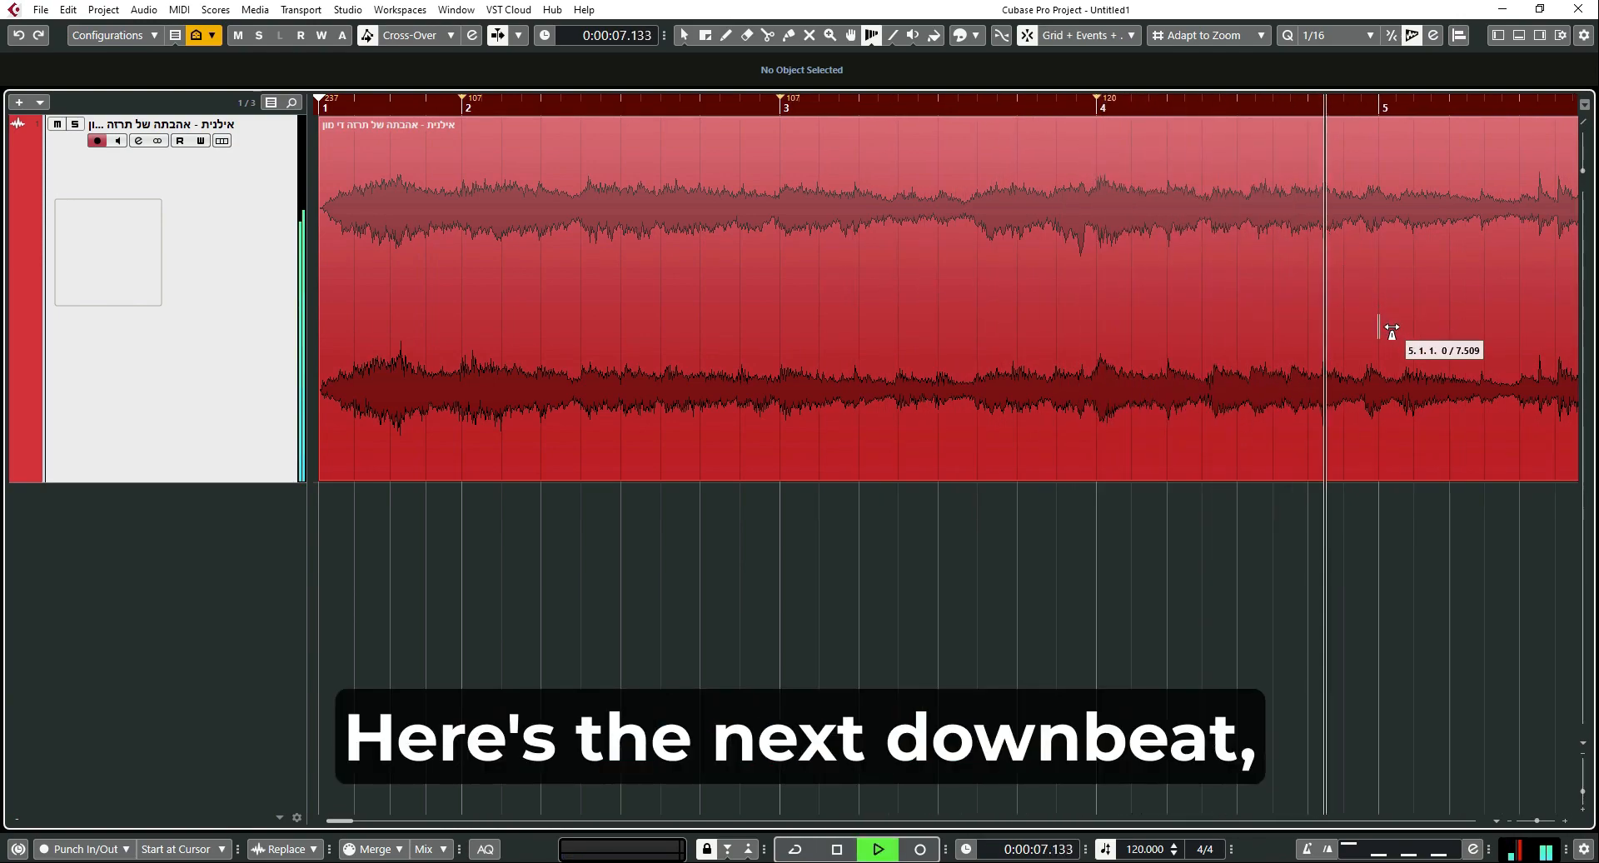
key("space")
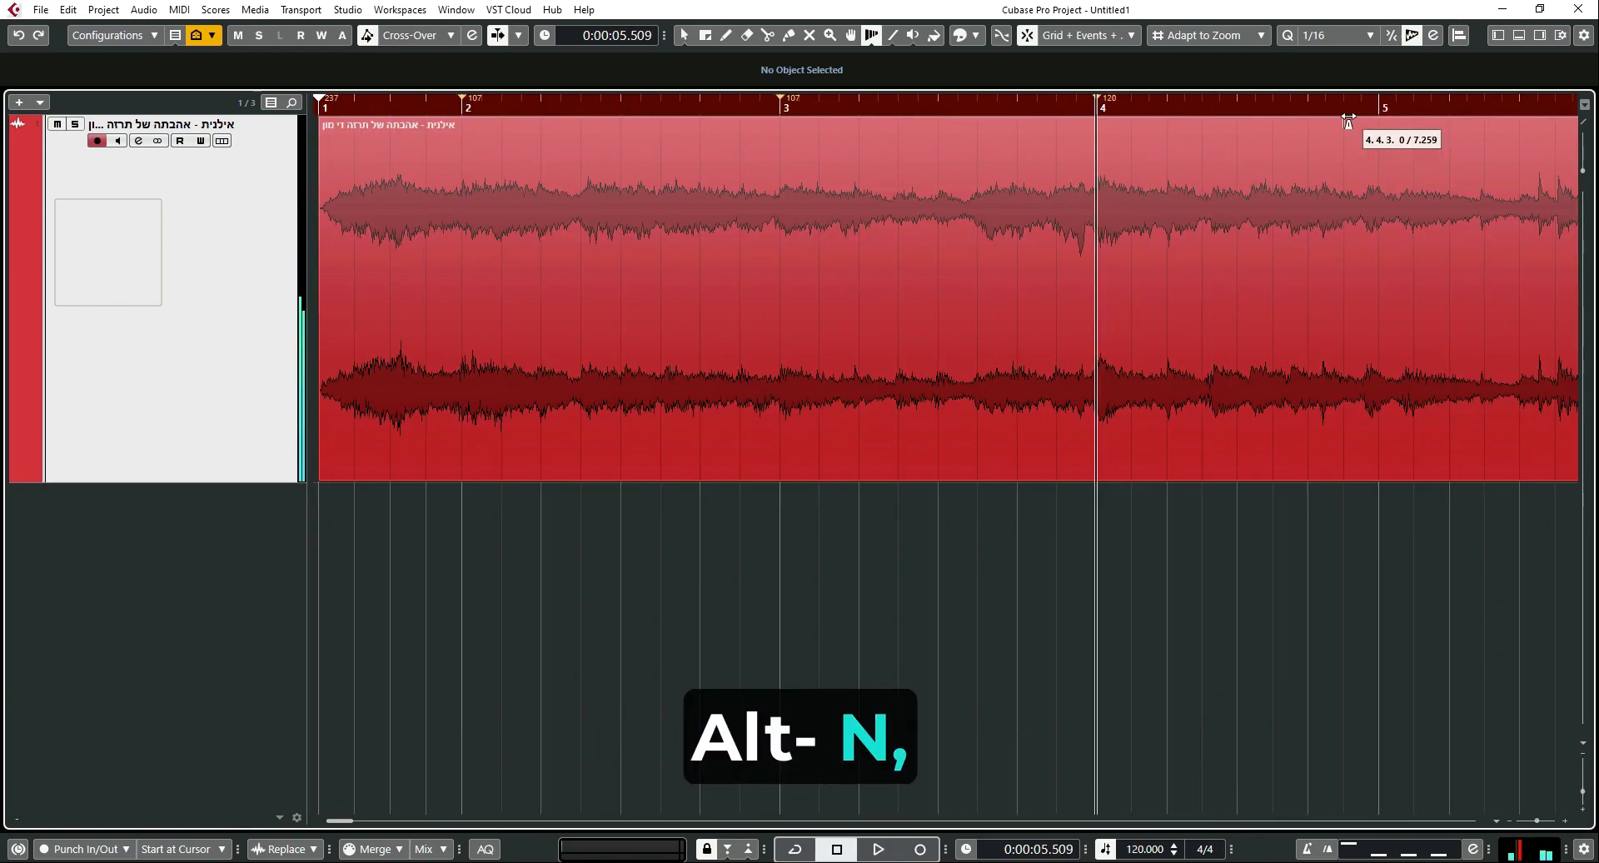
left_click(1291, 108)
key("alt+n")
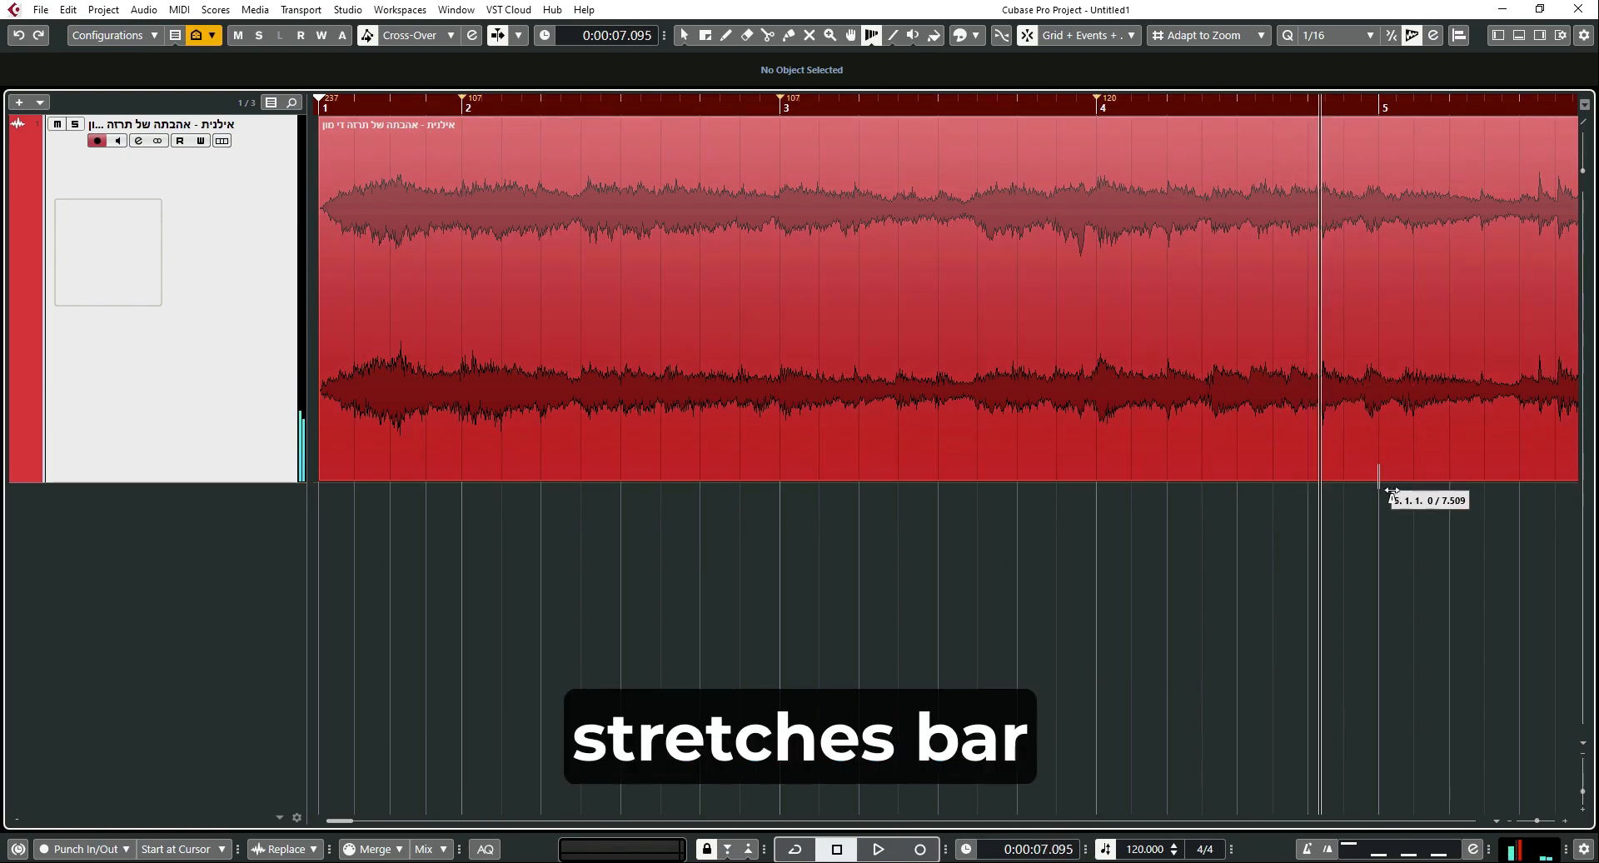
key("alt+n")
key("alt+n")
key("space")
key("space")
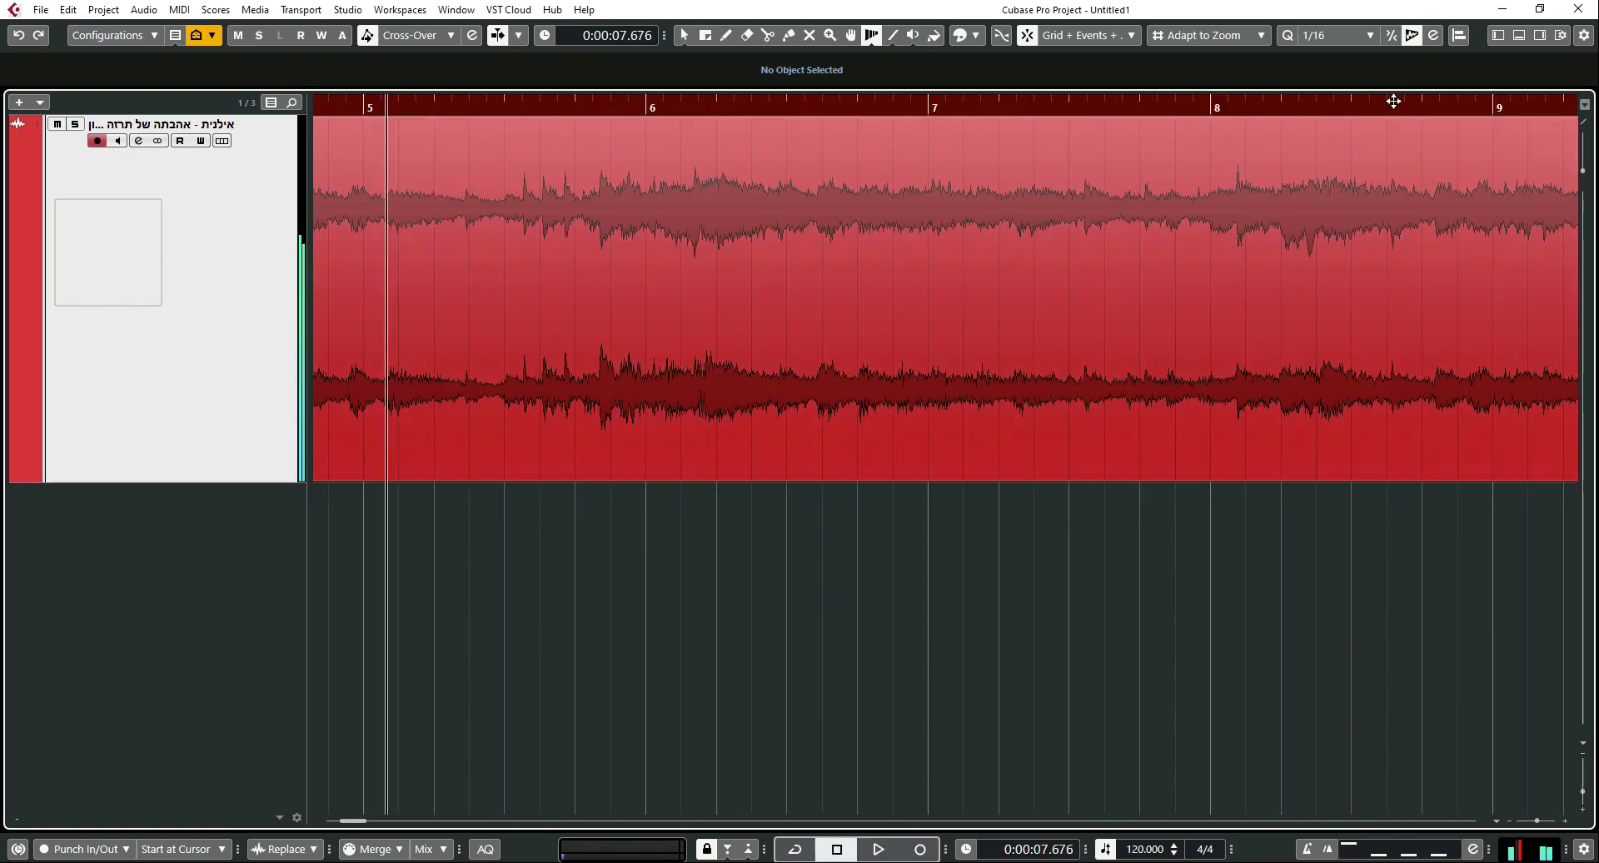
left_click_drag(365, 143, 387, 143)
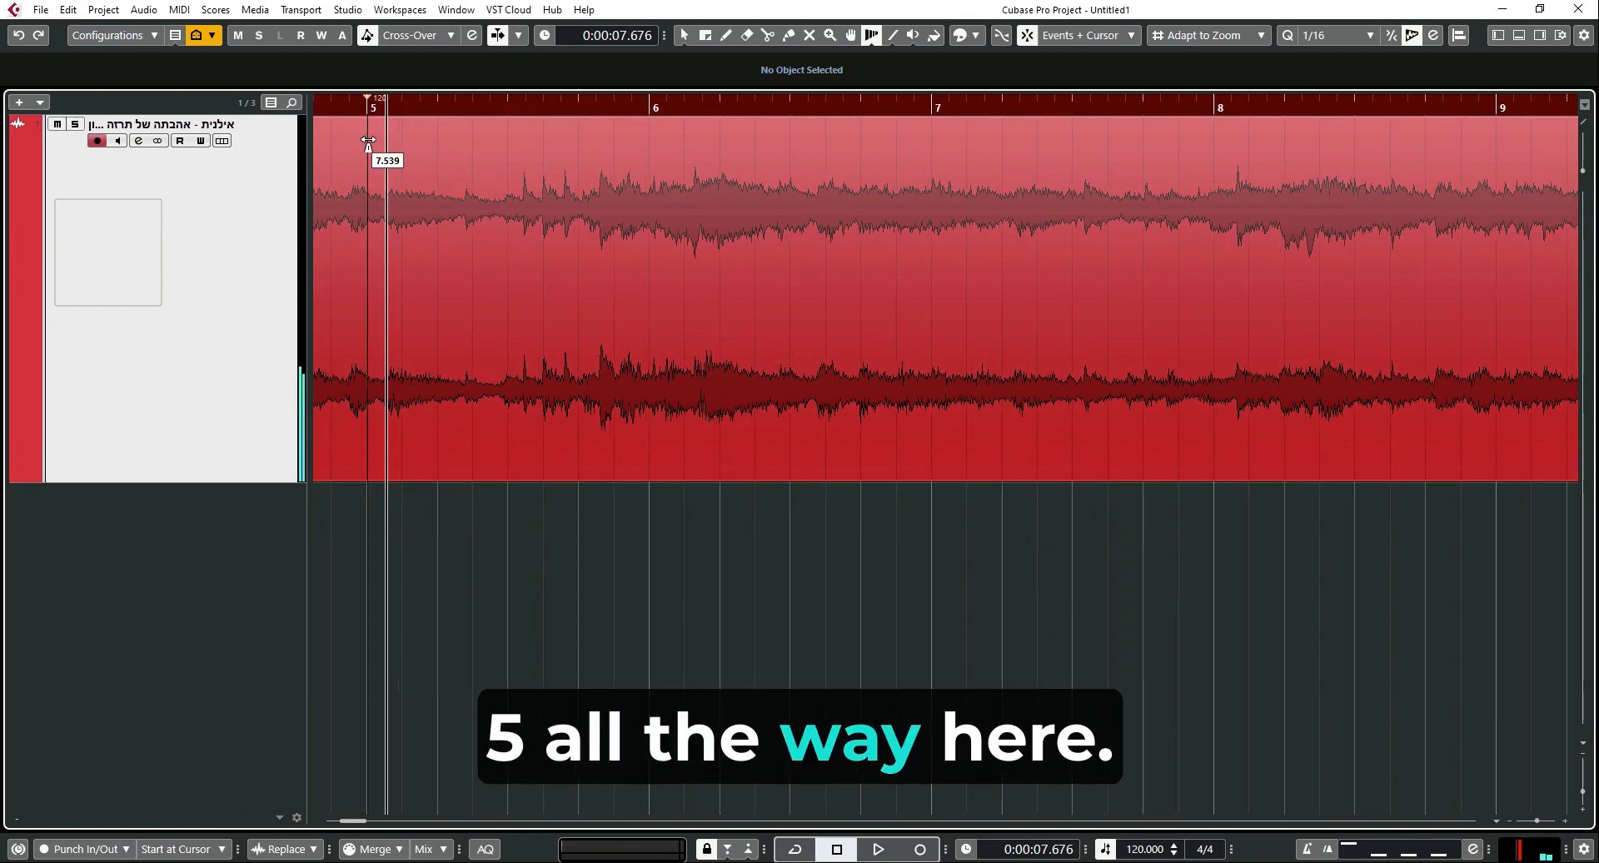
Locate the following downbeat by playing from bar 5, place the cursor on its transient at 0:00:09.844 and warp bar 6 to it
key("space")
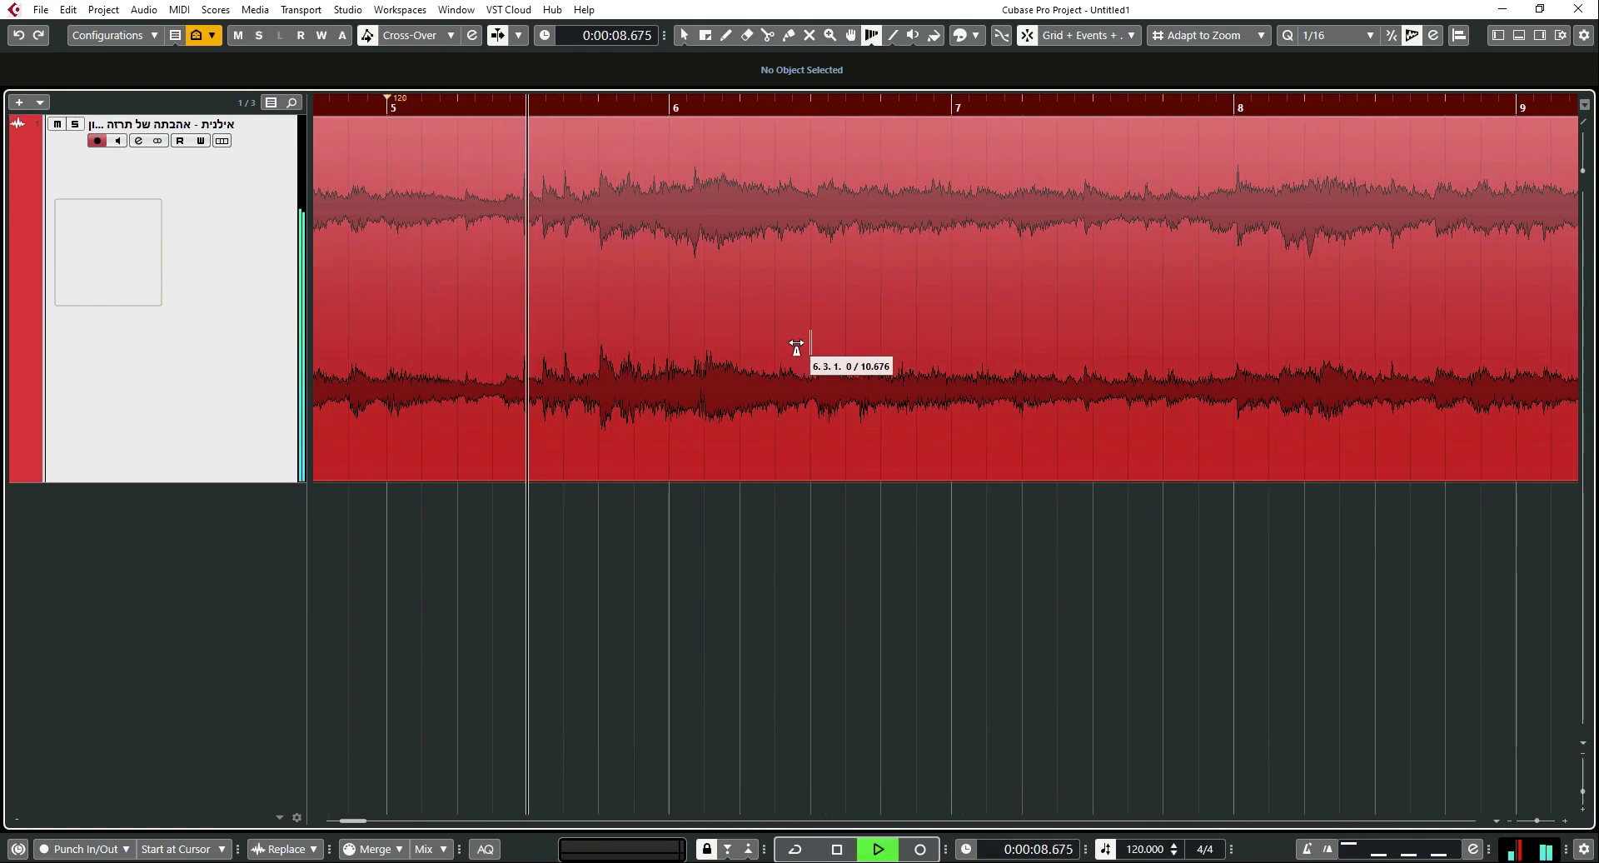
key("space")
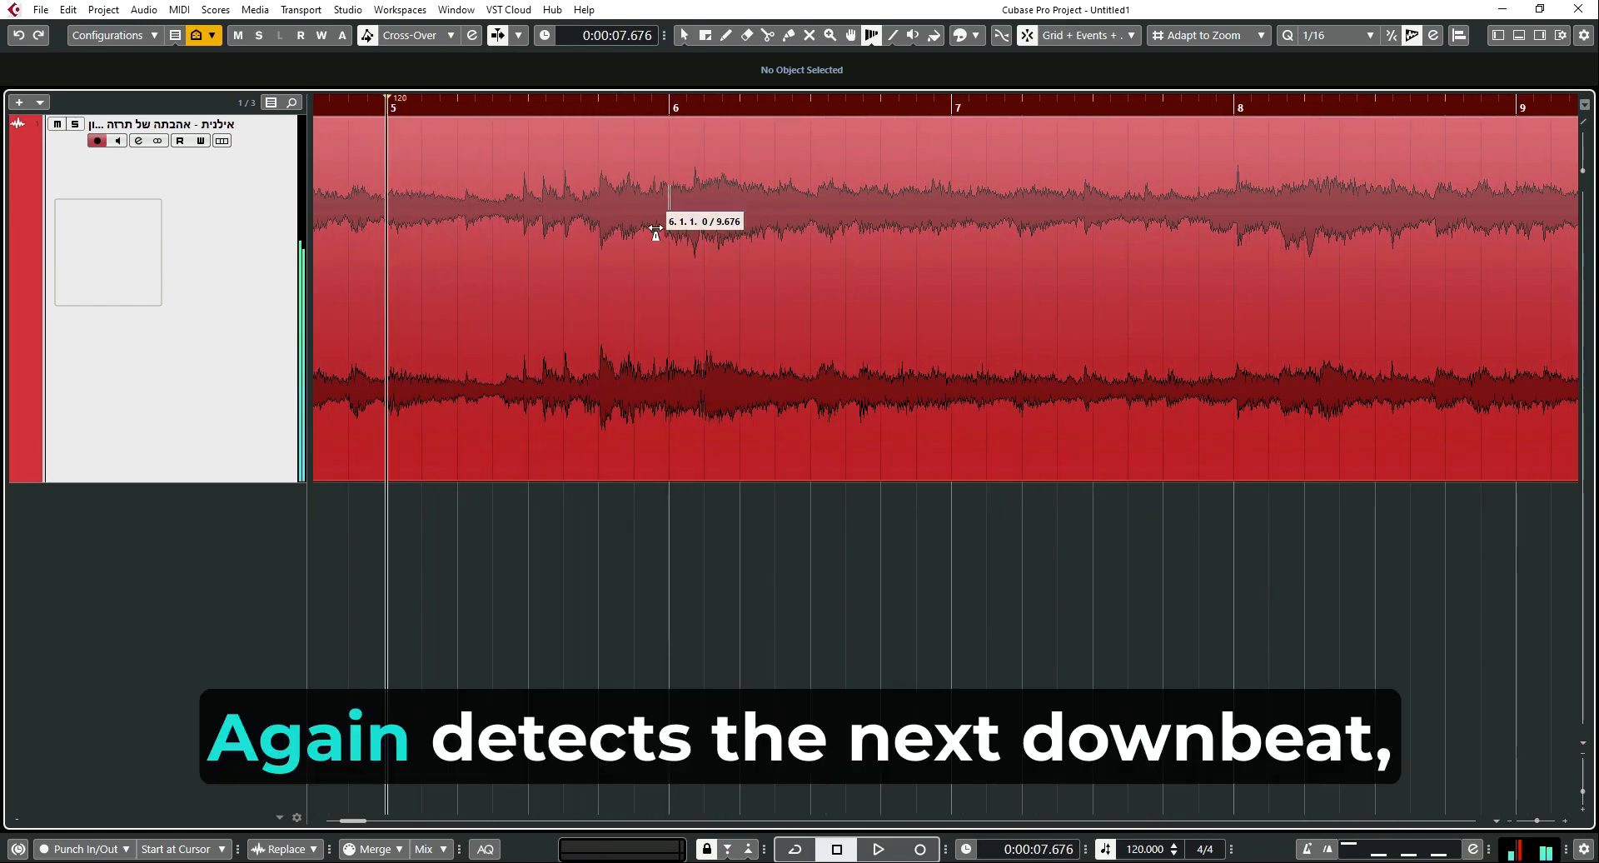
left_click(631, 105)
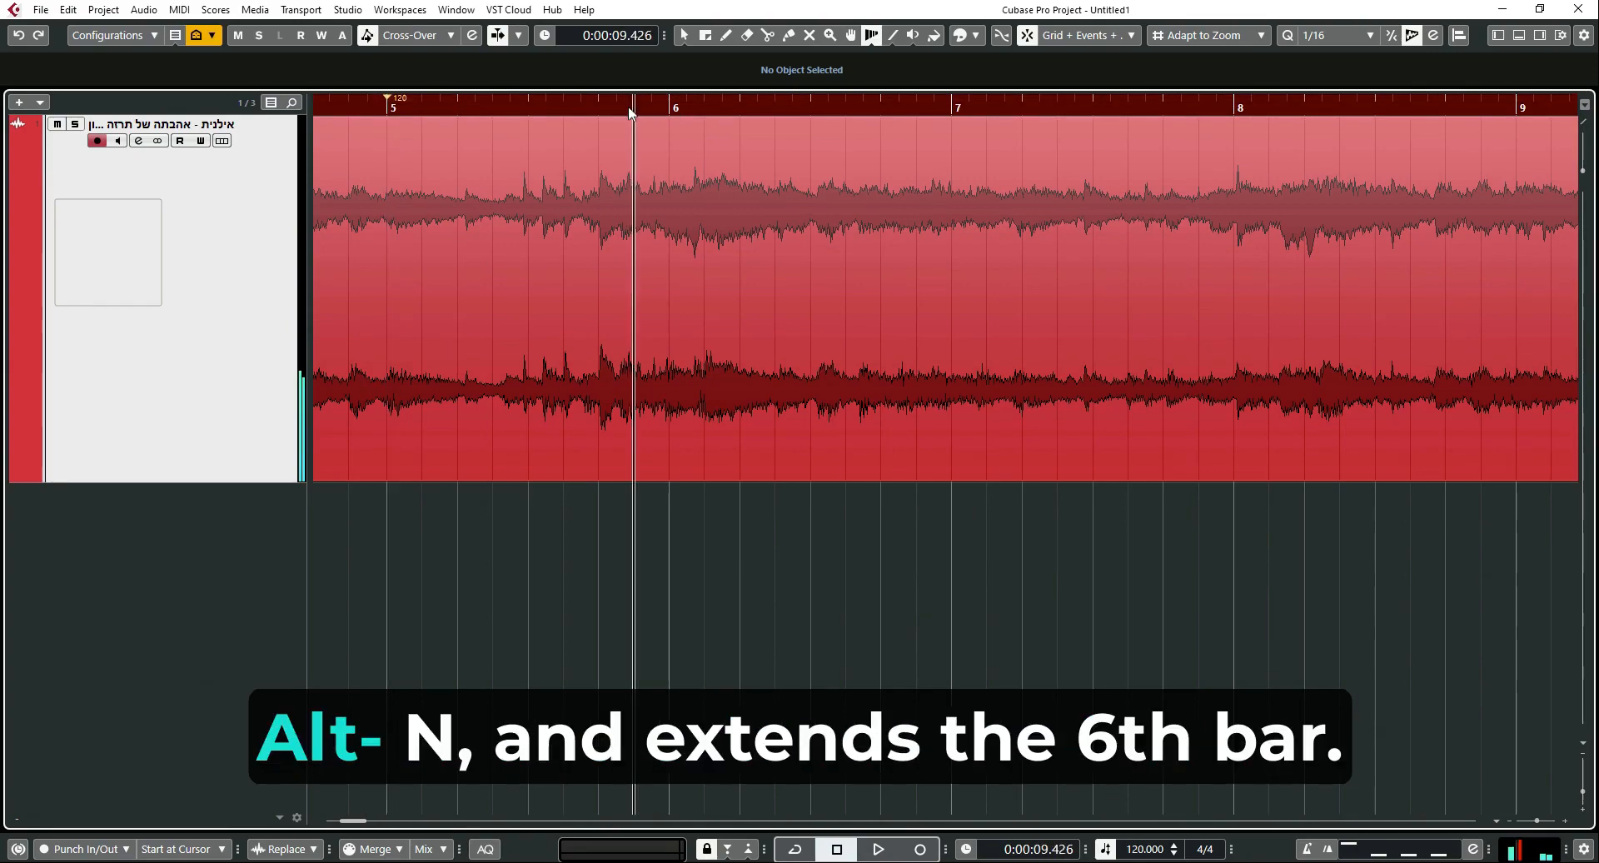
key("alt+n")
key("alt+n")
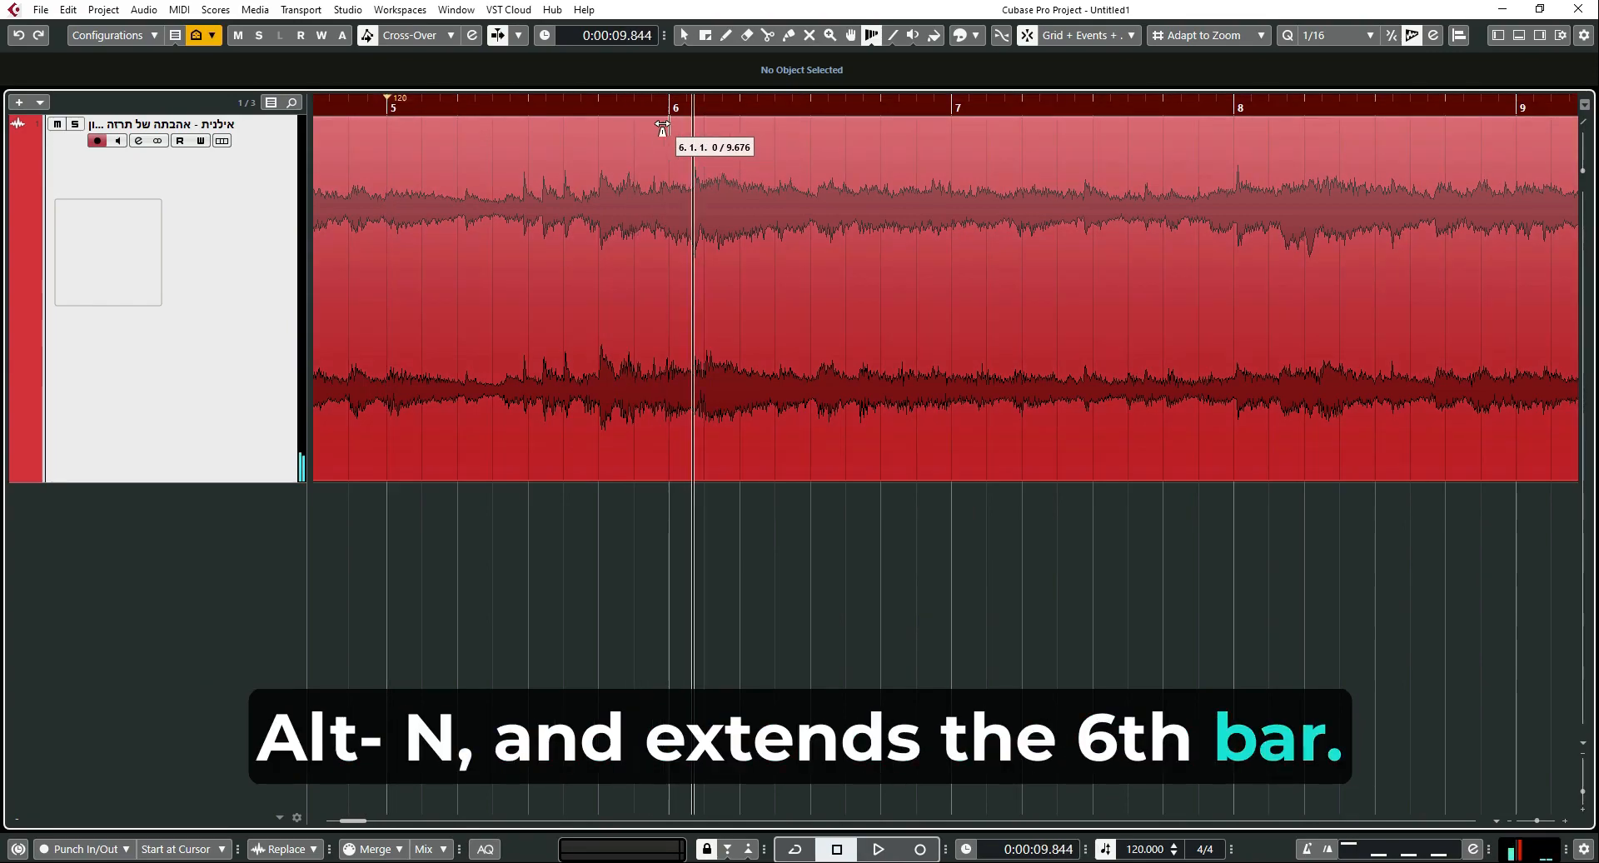
left_click_drag(669, 135, 688, 134)
Play from the project start with the metronome click on to check the mapped tempo through bar 6
key("g")
key("g")
key("g")
key("g")
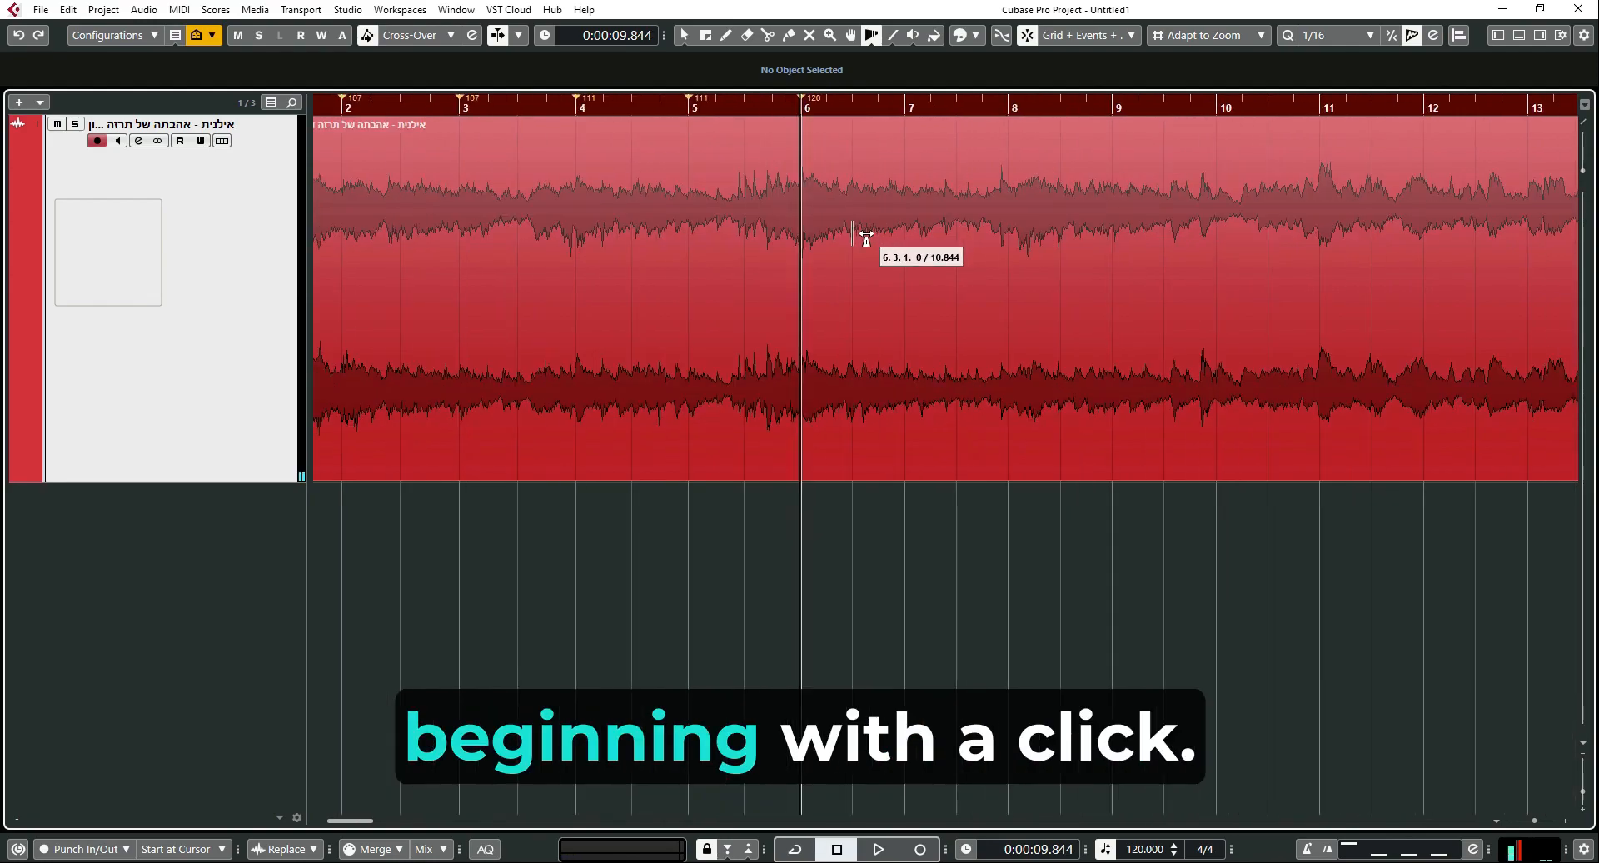
key("KP_Decimal")
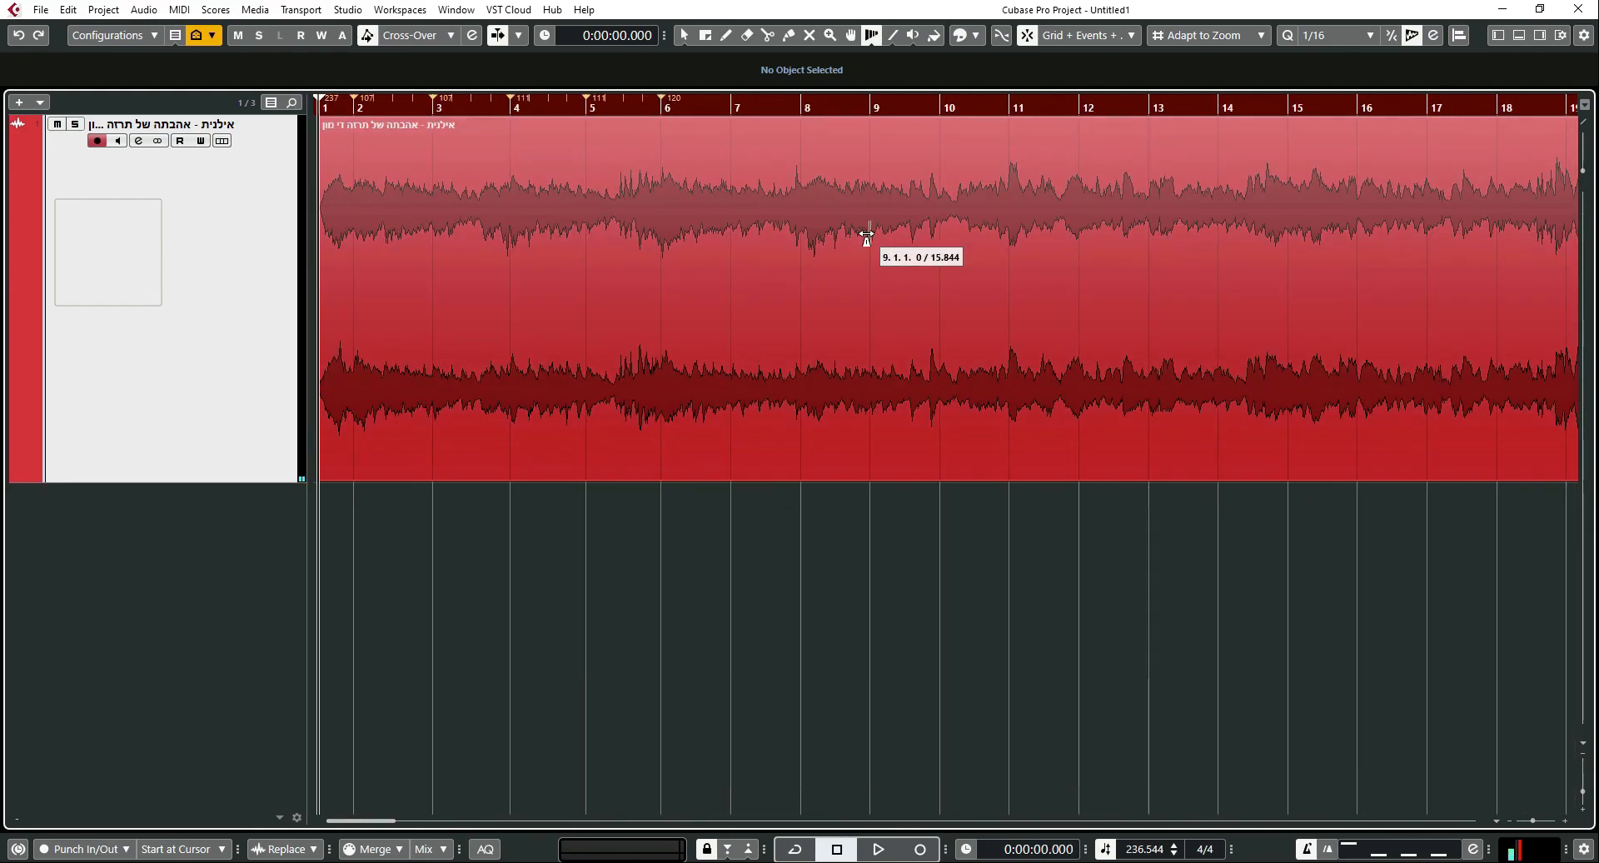
key("h")
key("h")
key("h")
key("h")
key("space")
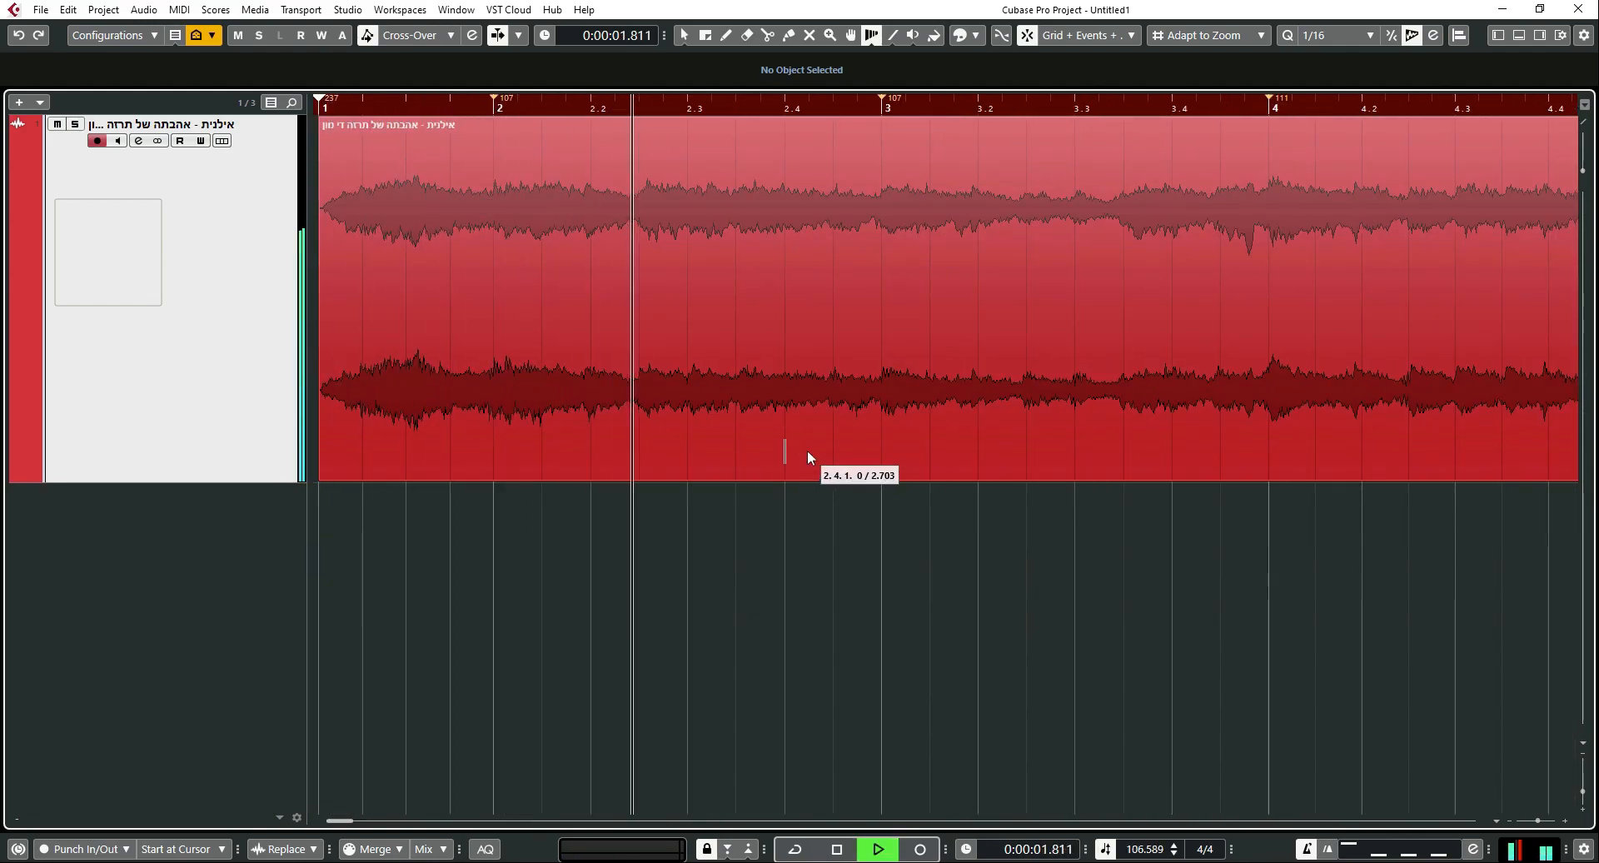
key("g")
key("g")
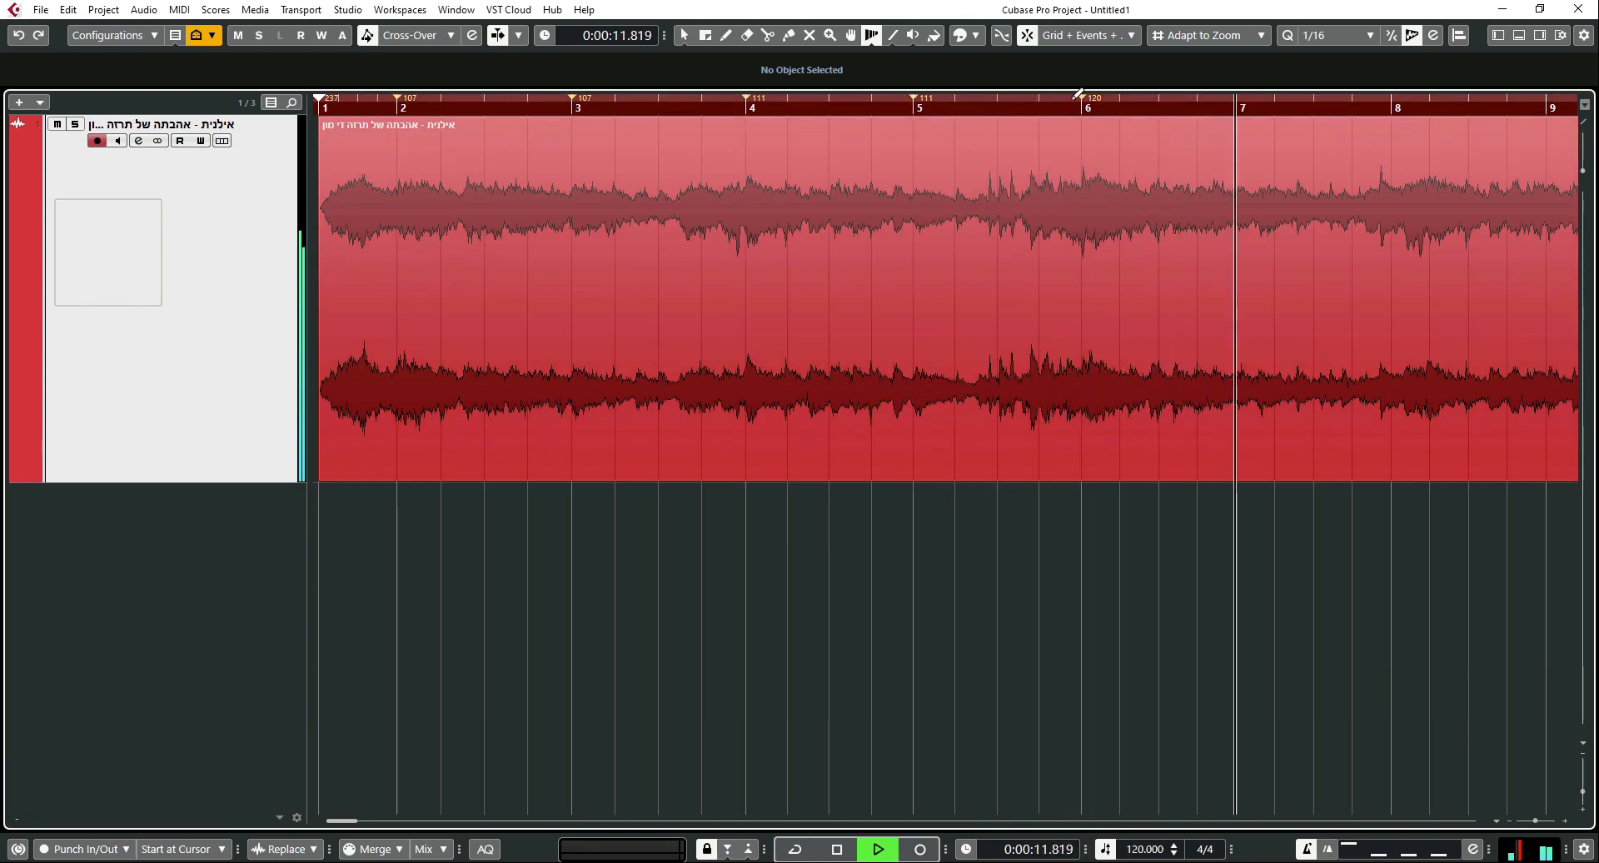
key("space")
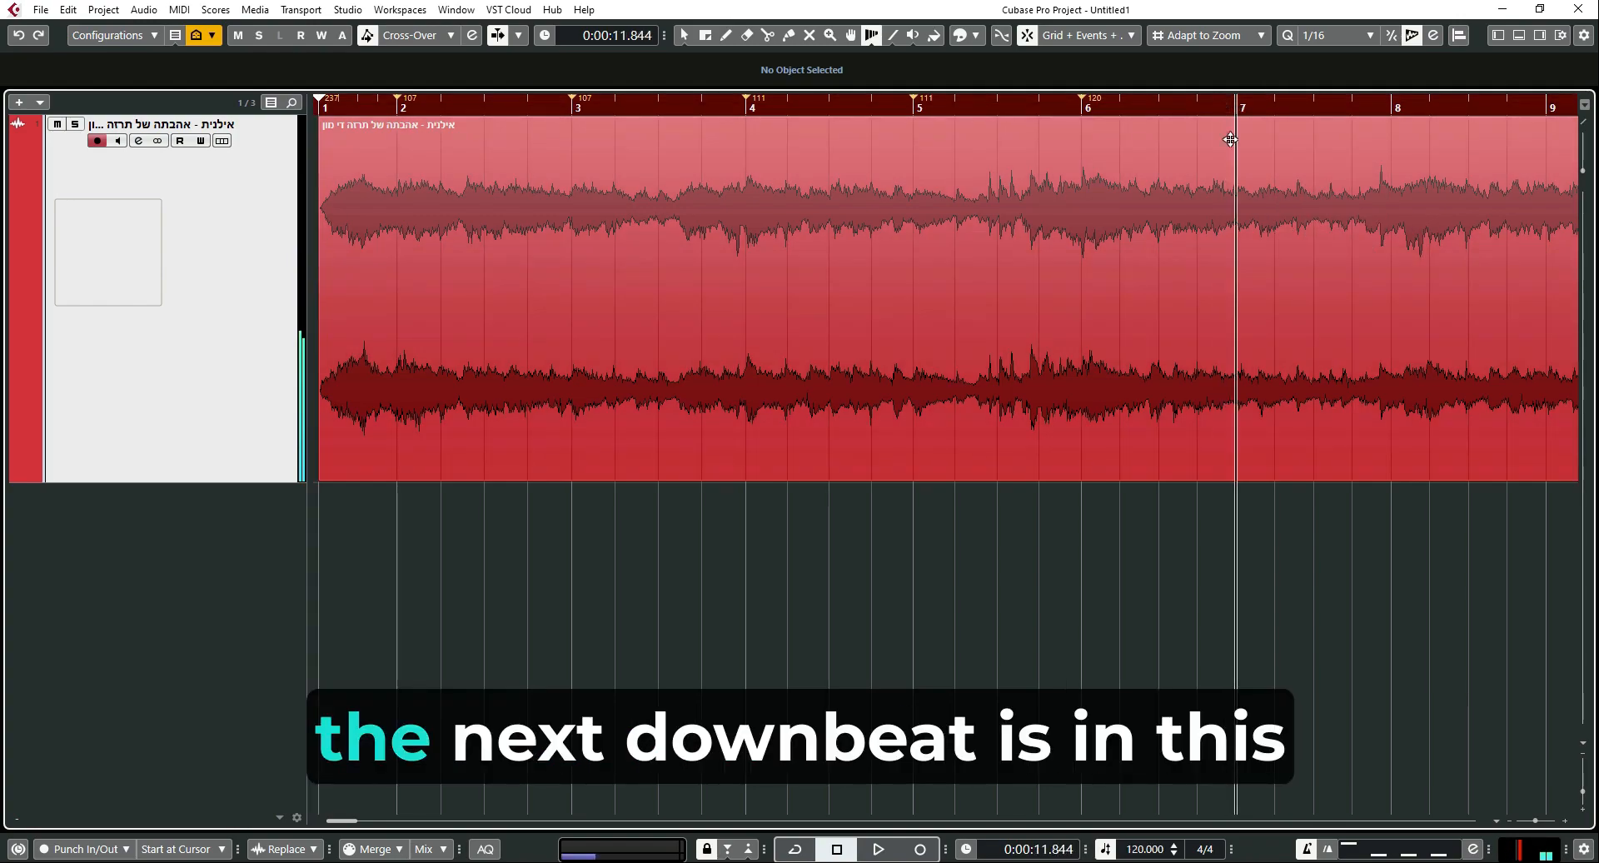
Move the cursor through the transients to the downbeat at 0:00:12.108 and warp bar 7 to it
key("alt+b")
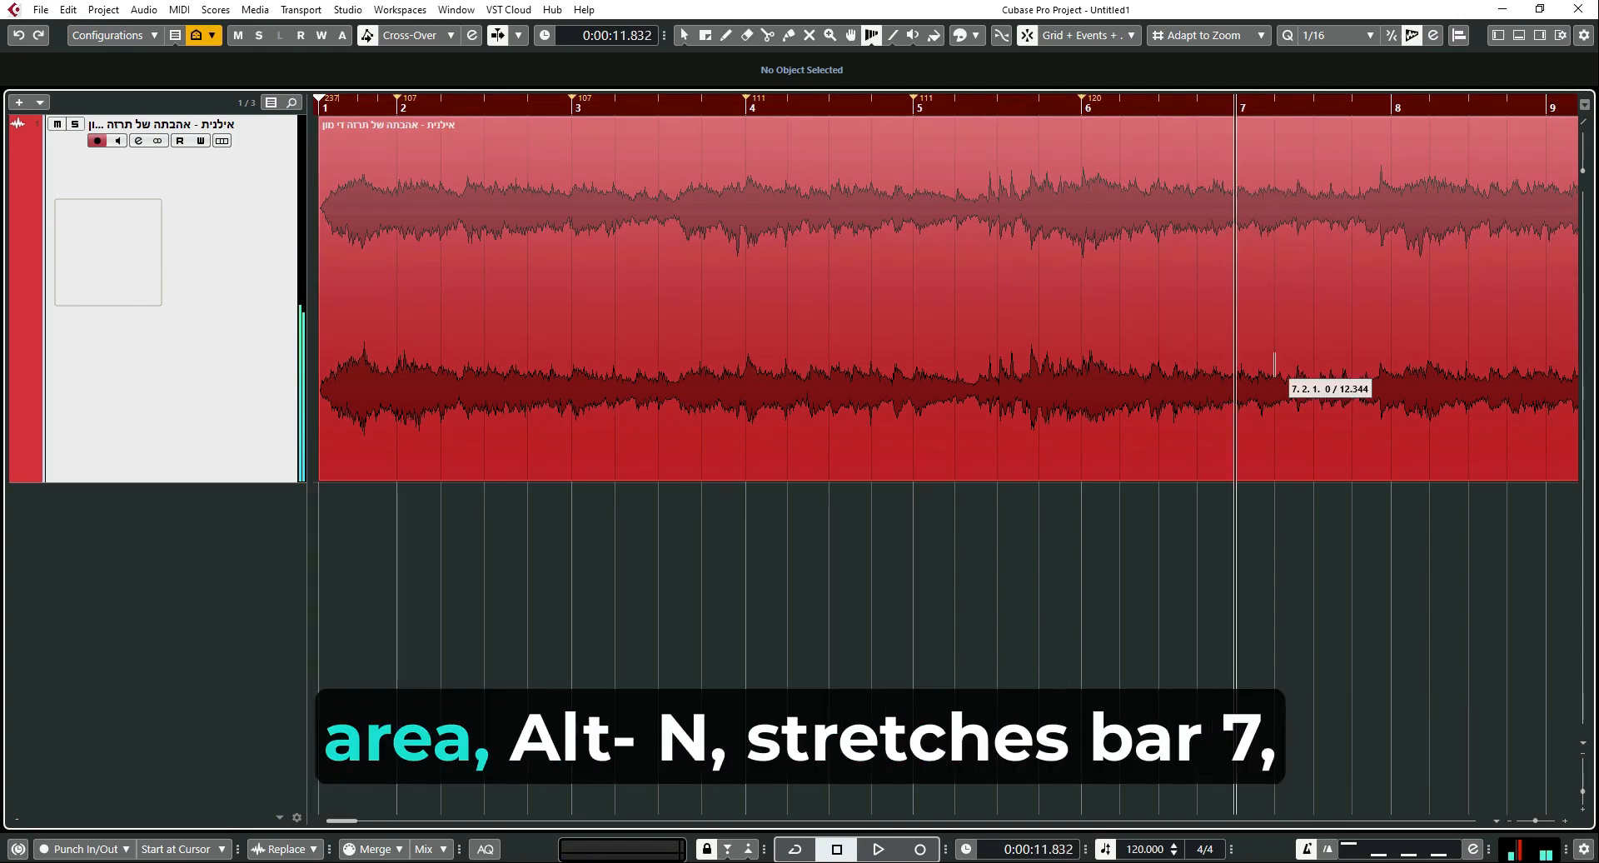
key("alt+n")
scroll(1314, 292, "up", 3)
key("space")
key("space")
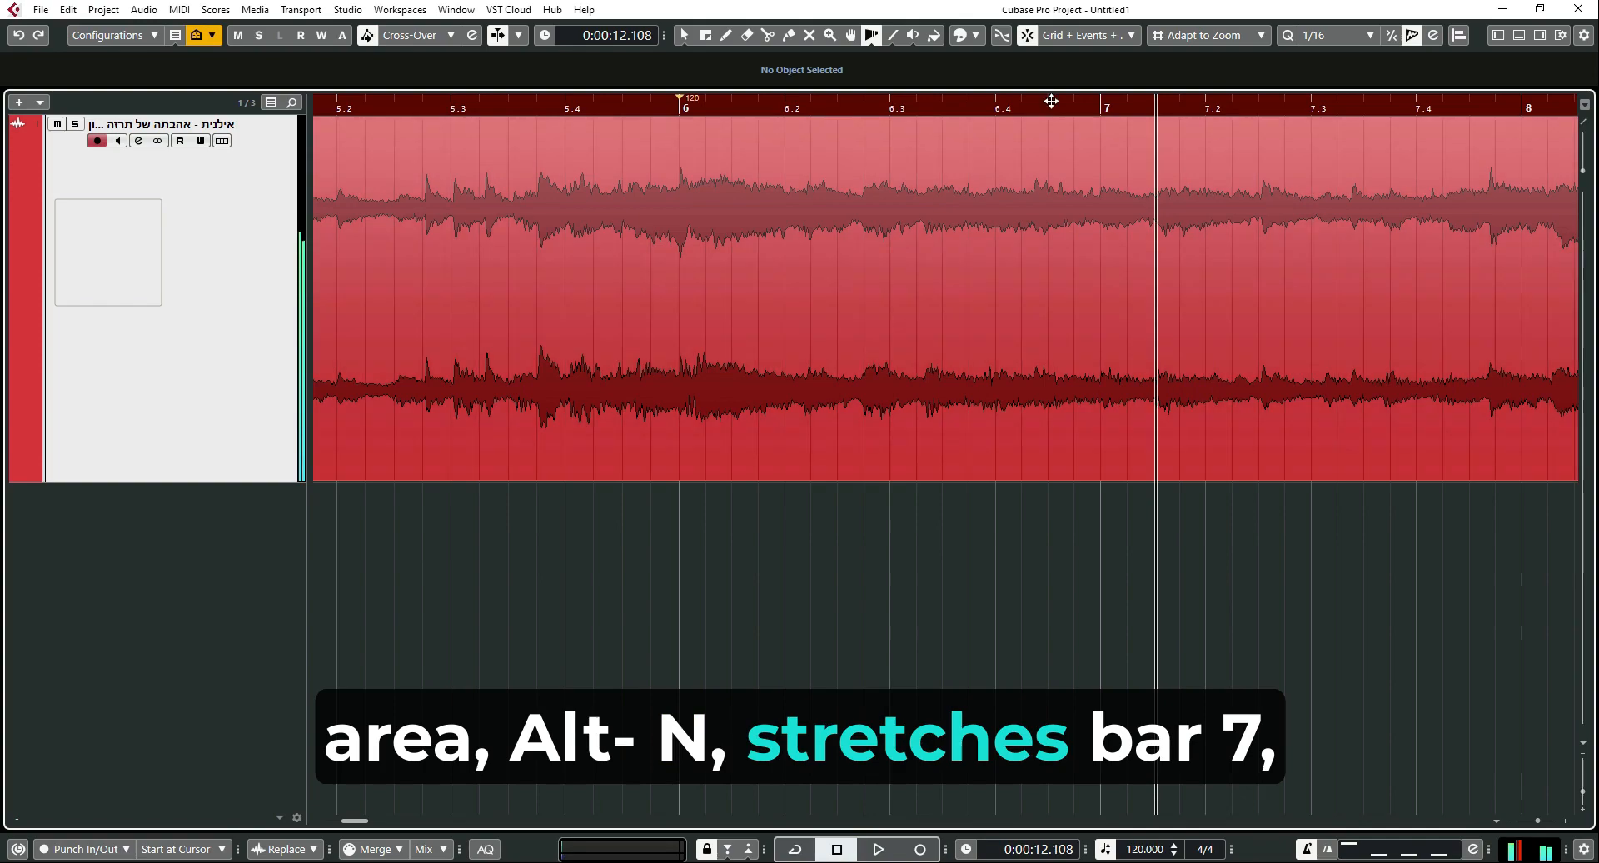
left_click_drag(1102, 129, 1156, 142)
Play from bar 7 to find the next downbeat, then warp bar 8 to its transient at 0:00:14.277
scroll(1199, 339, "down", 2)
key("space")
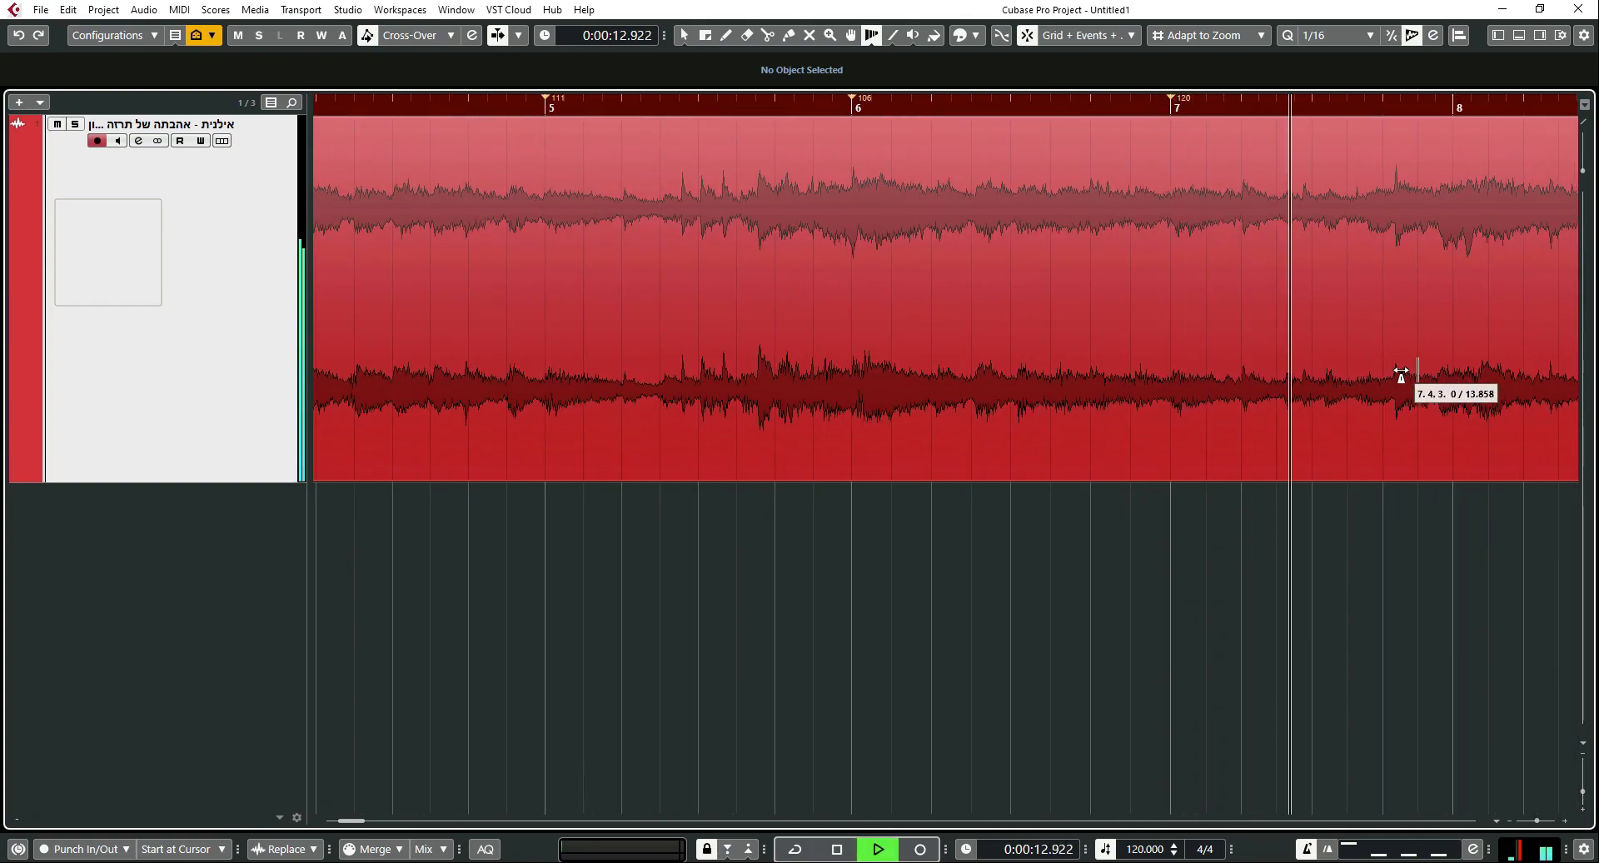
key("space")
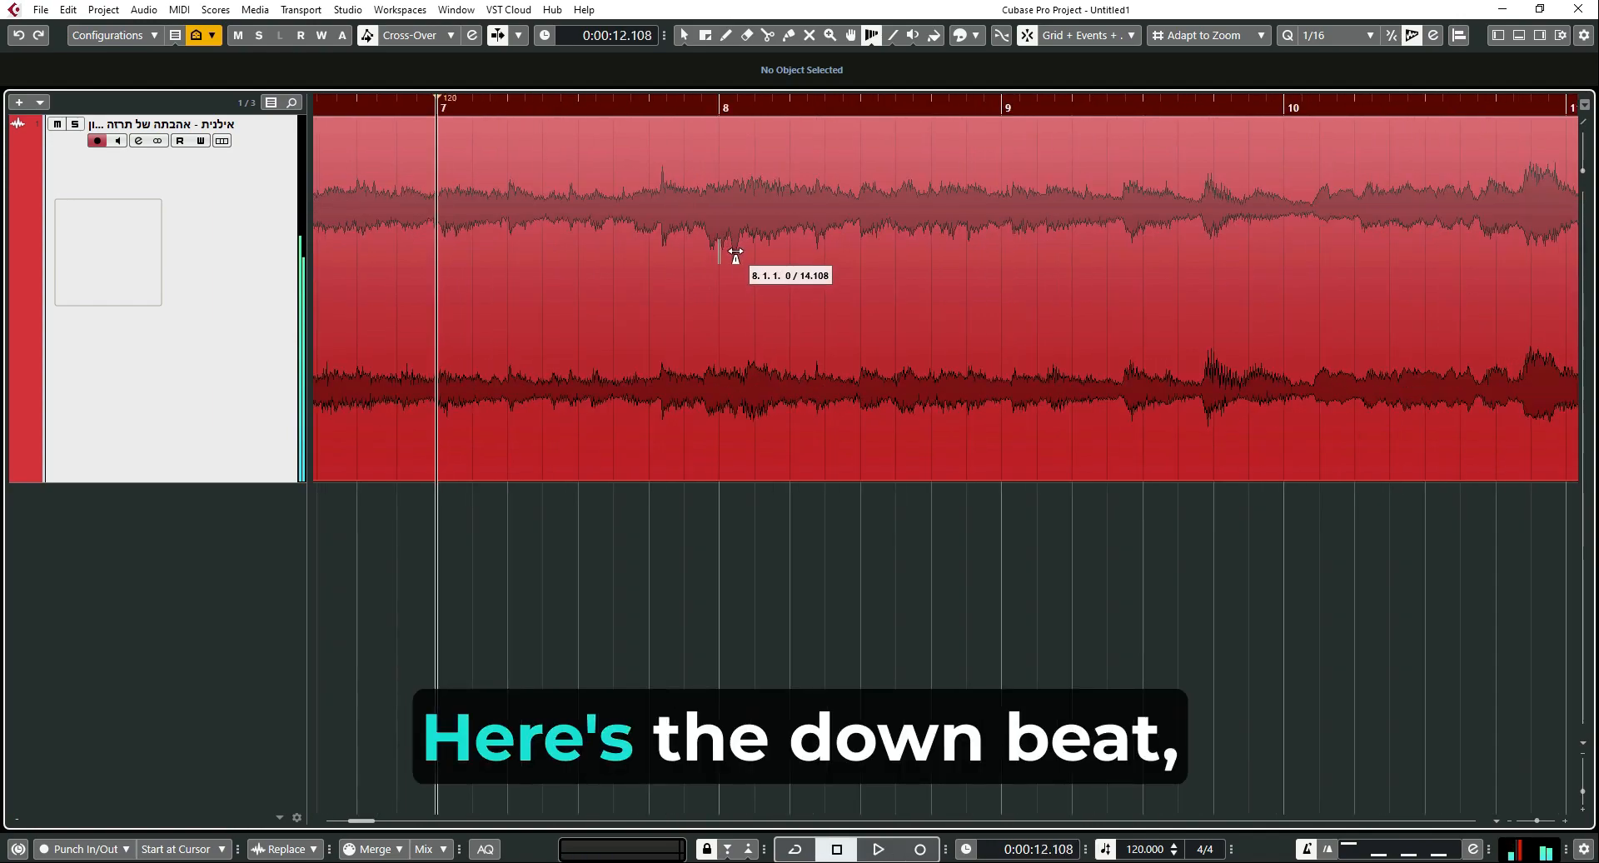
left_click(667, 107)
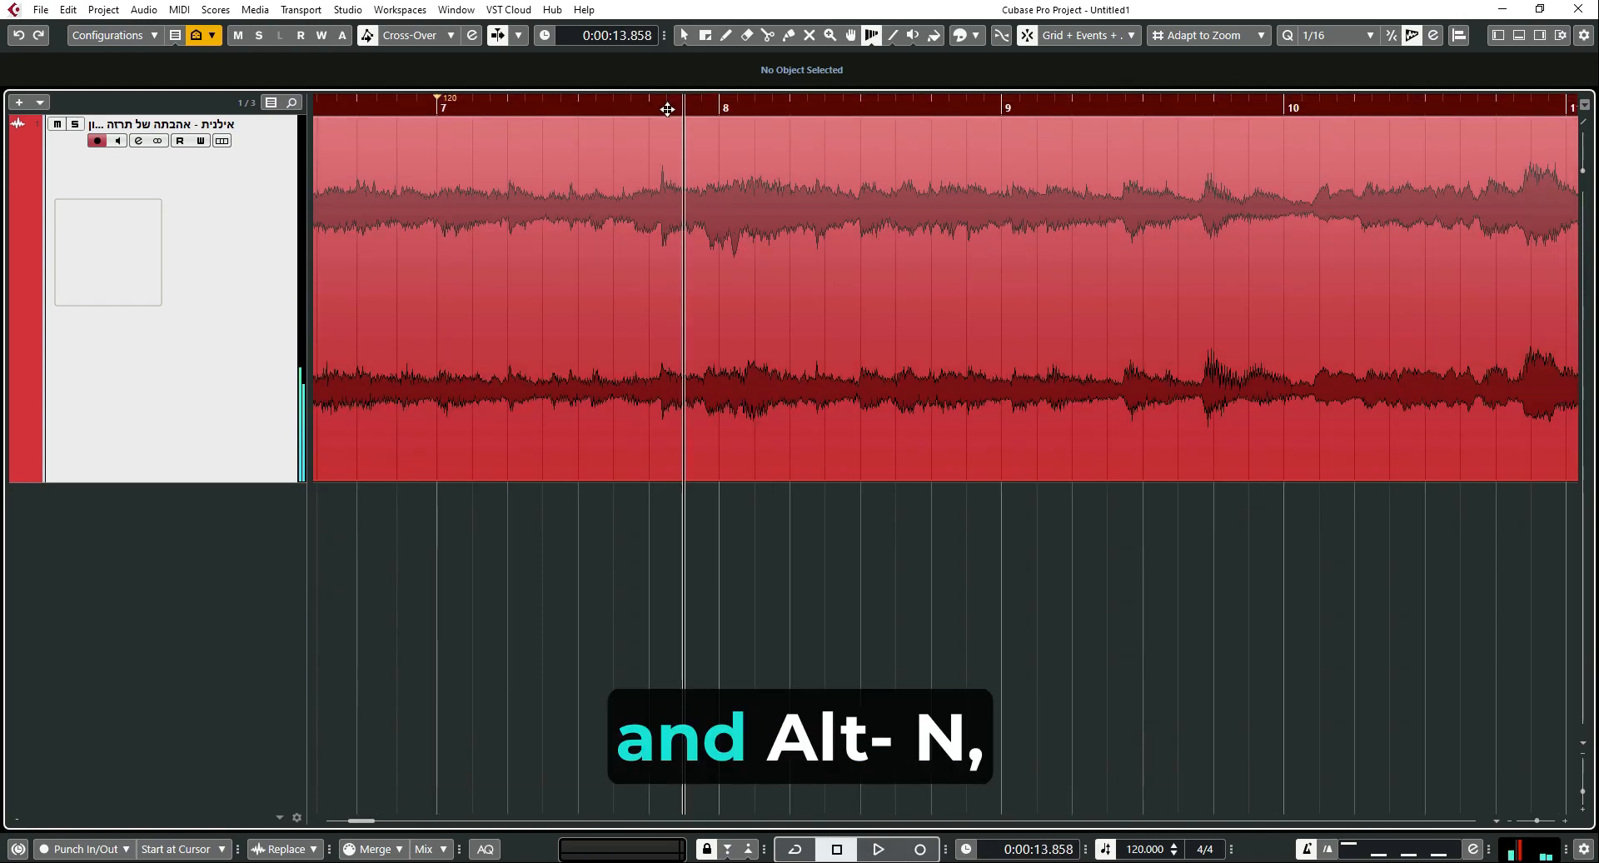
key("space")
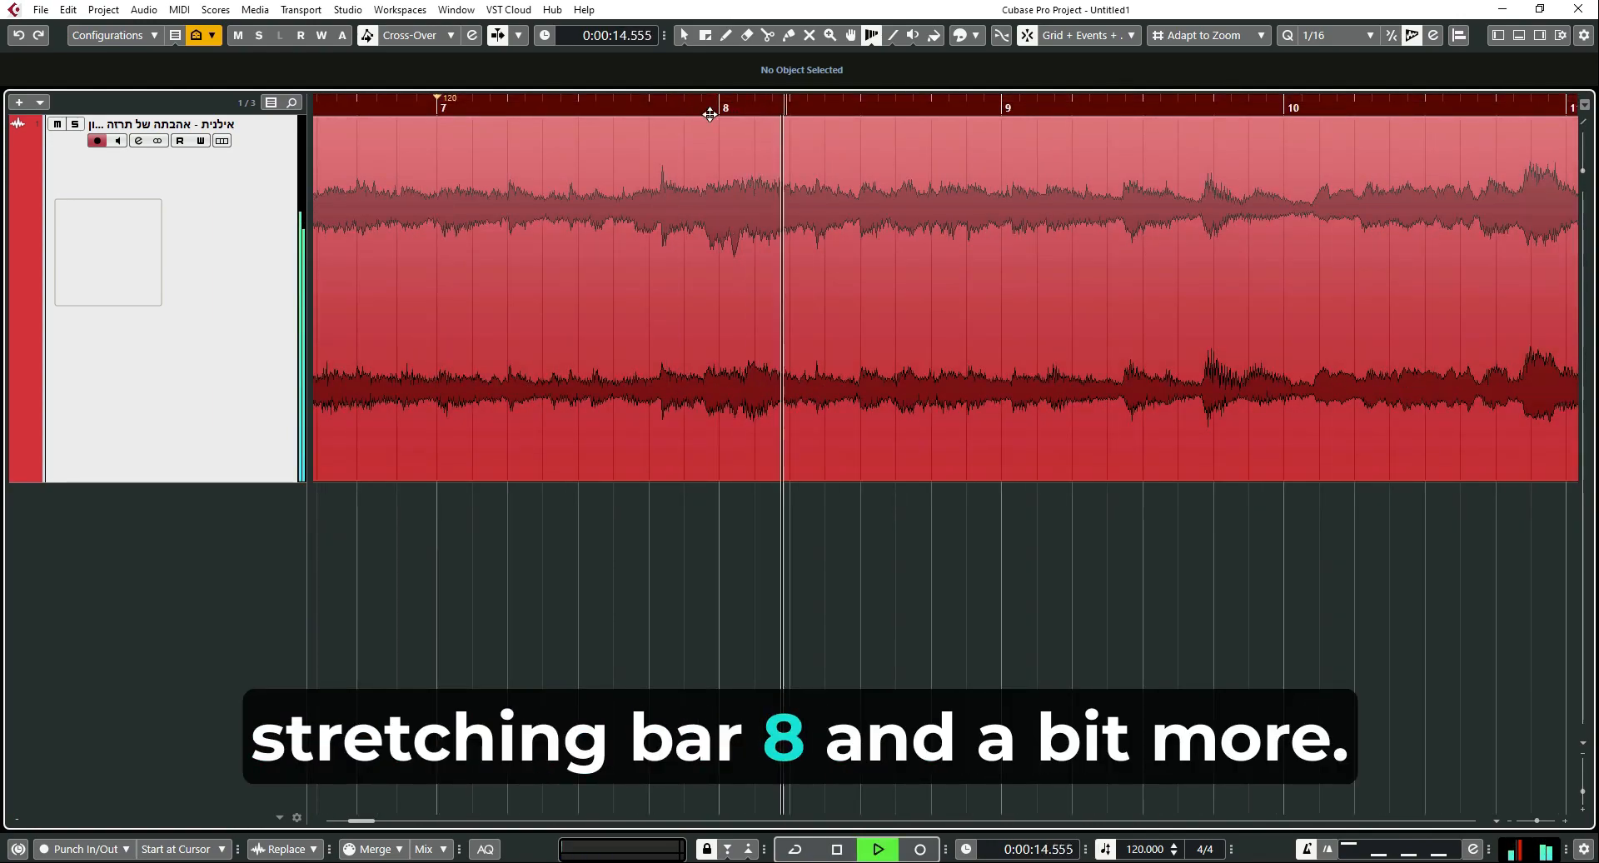
key("space")
left_click_drag(718, 136, 736, 136)
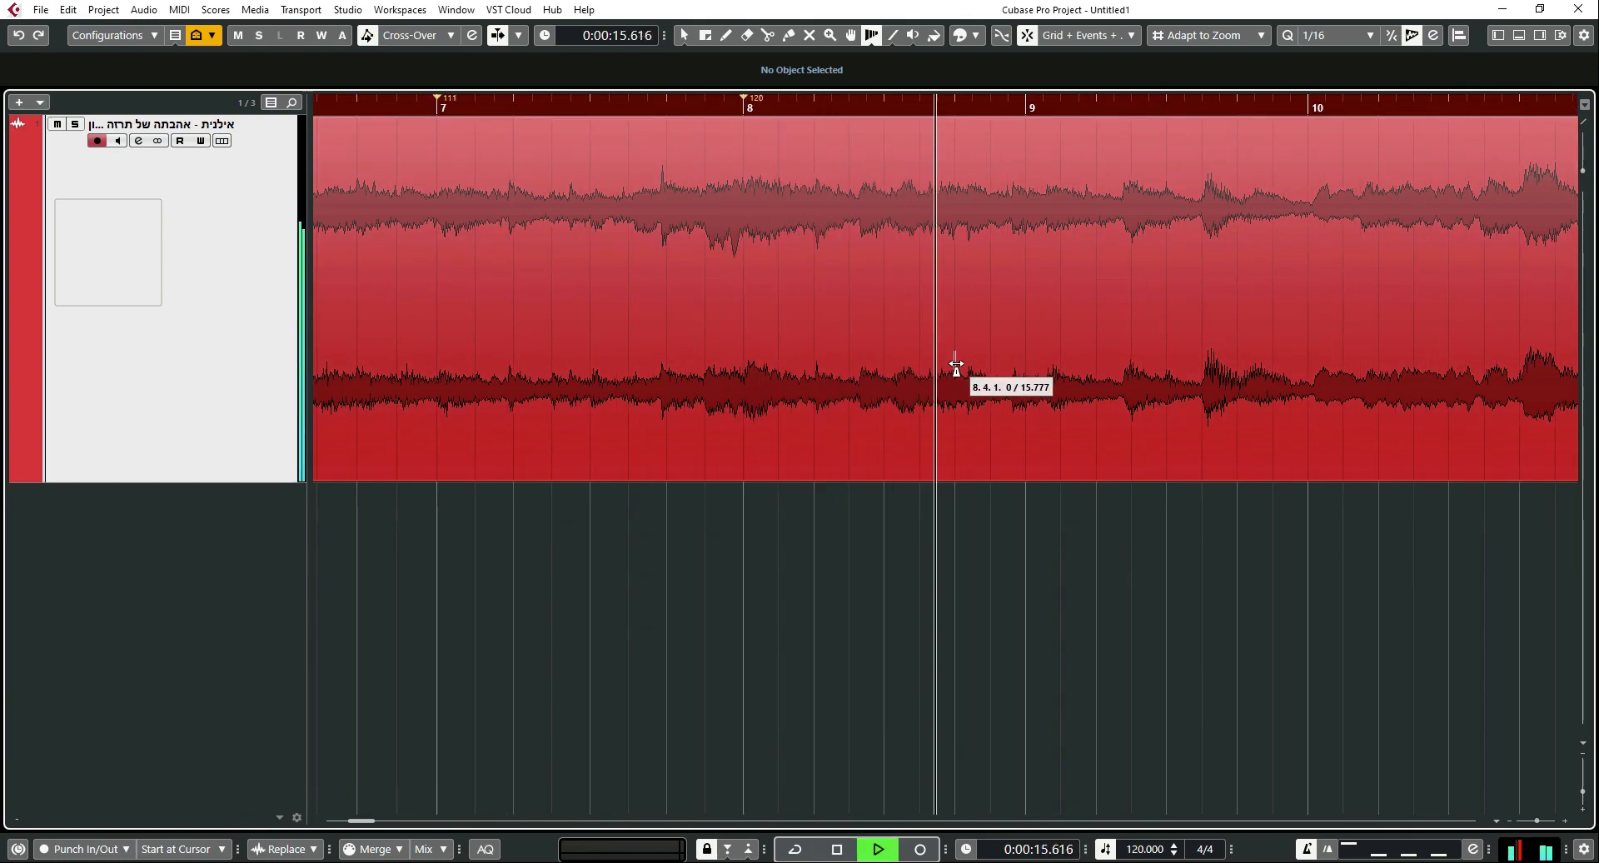
Advance the cursor from late bar 8 to the downbeat transient at 0:00:16.456 and warp bar 9 to it
key("space")
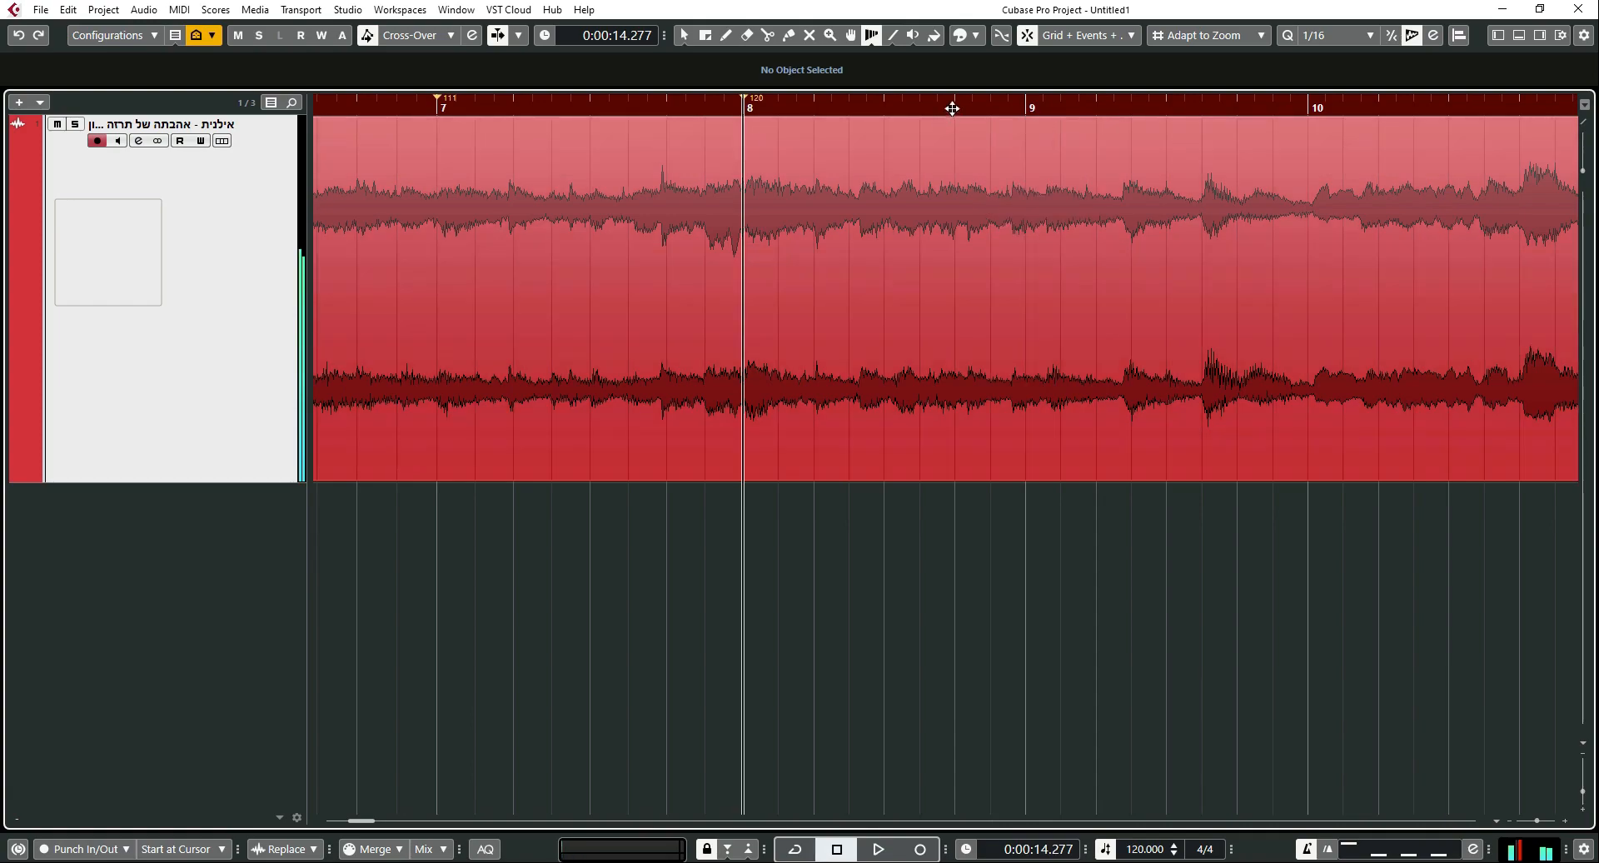
left_click(954, 105)
key("alt+n")
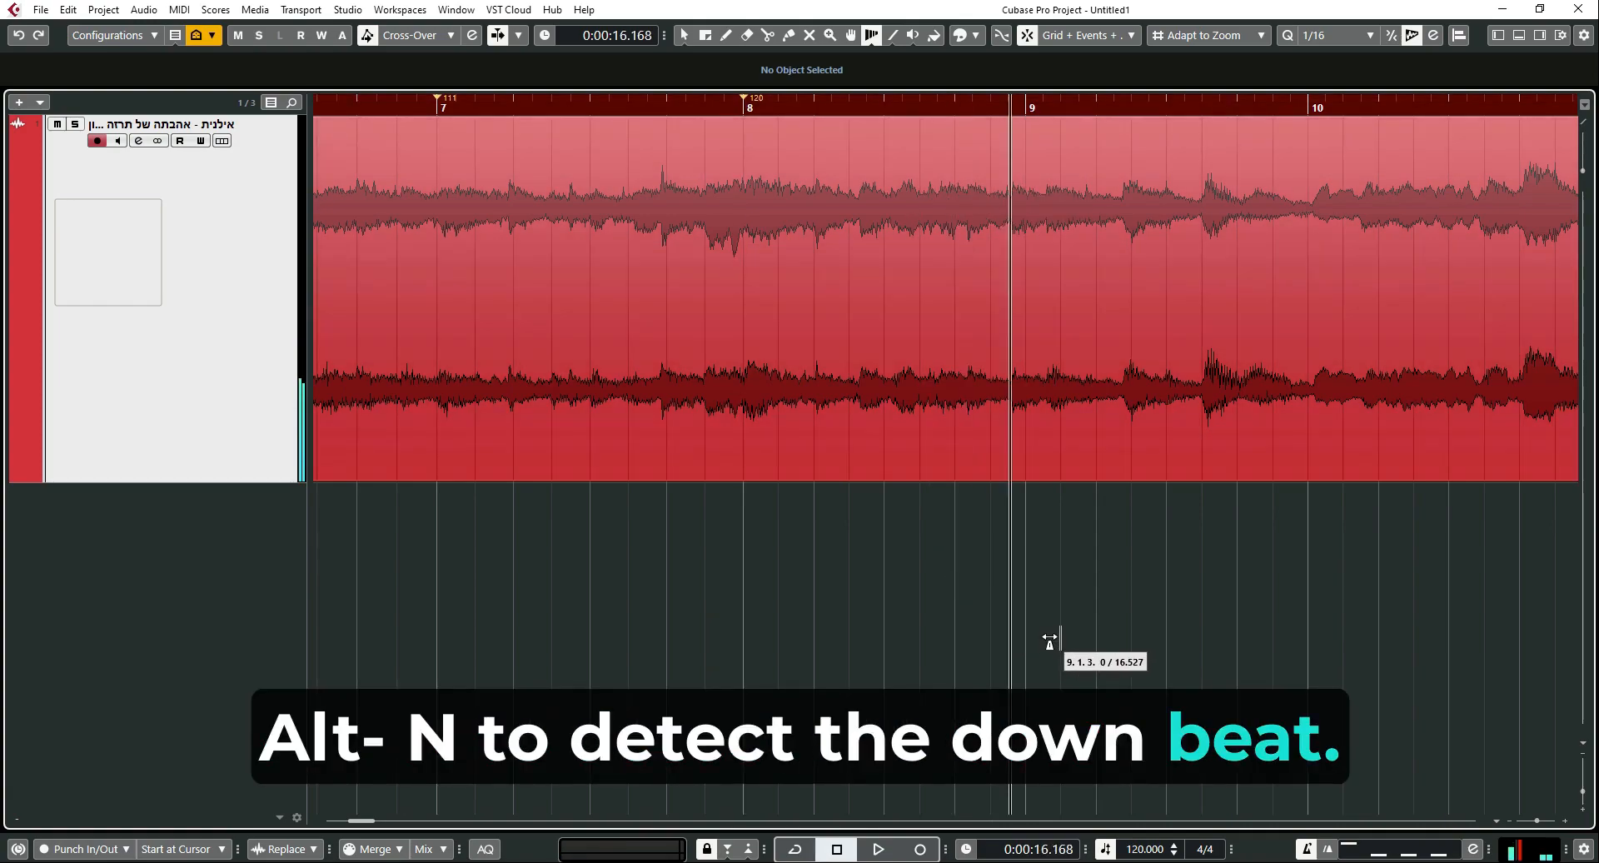
key("space")
key("space")
key("alt+n")
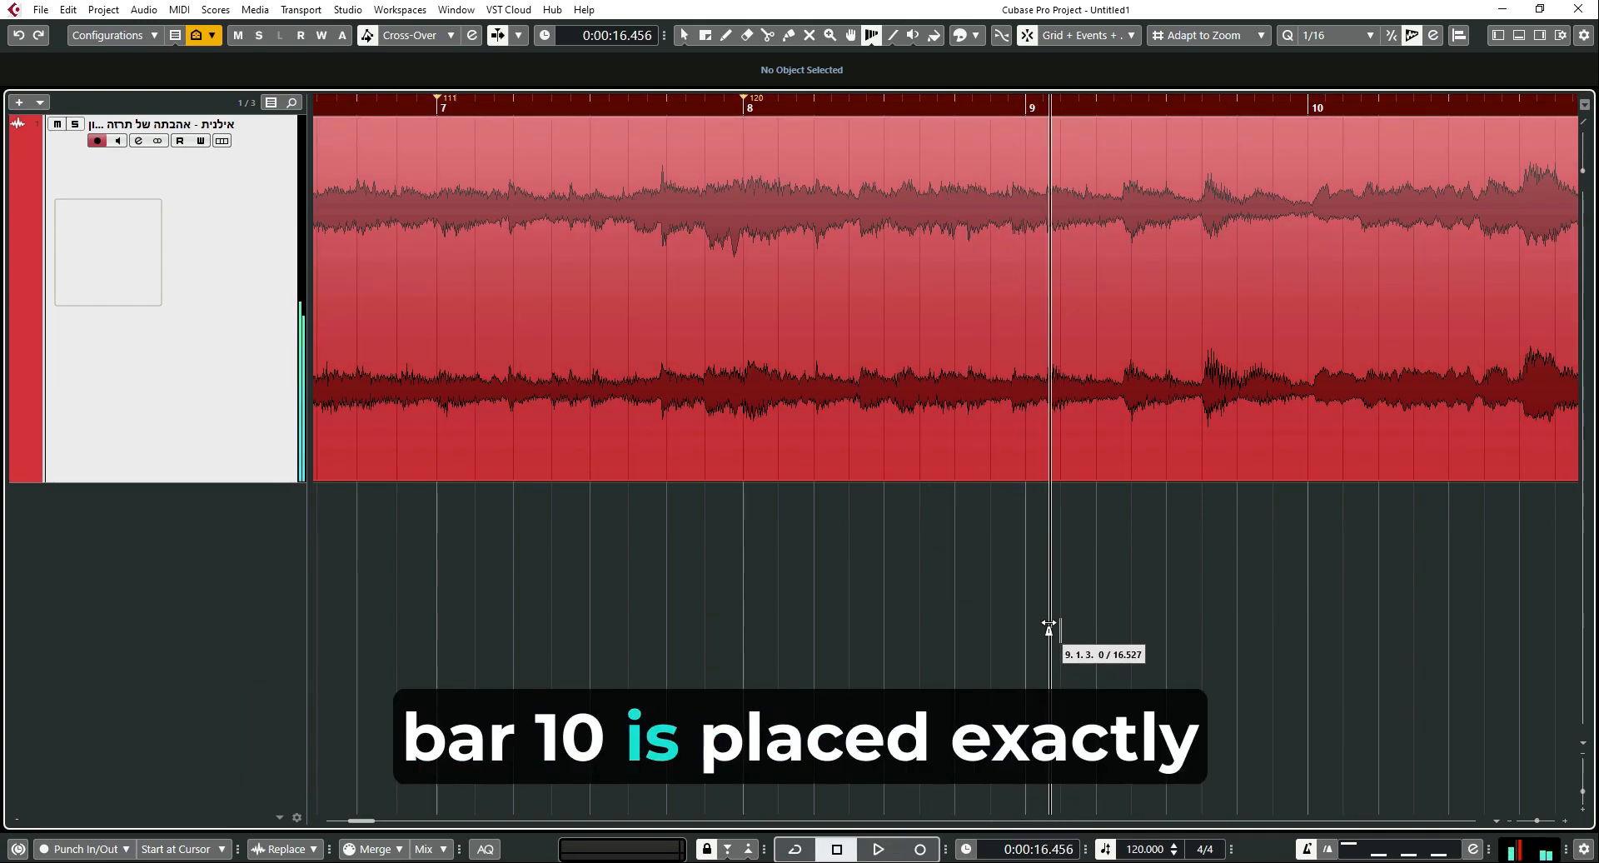
left_click_drag(1027, 143, 1039, 138)
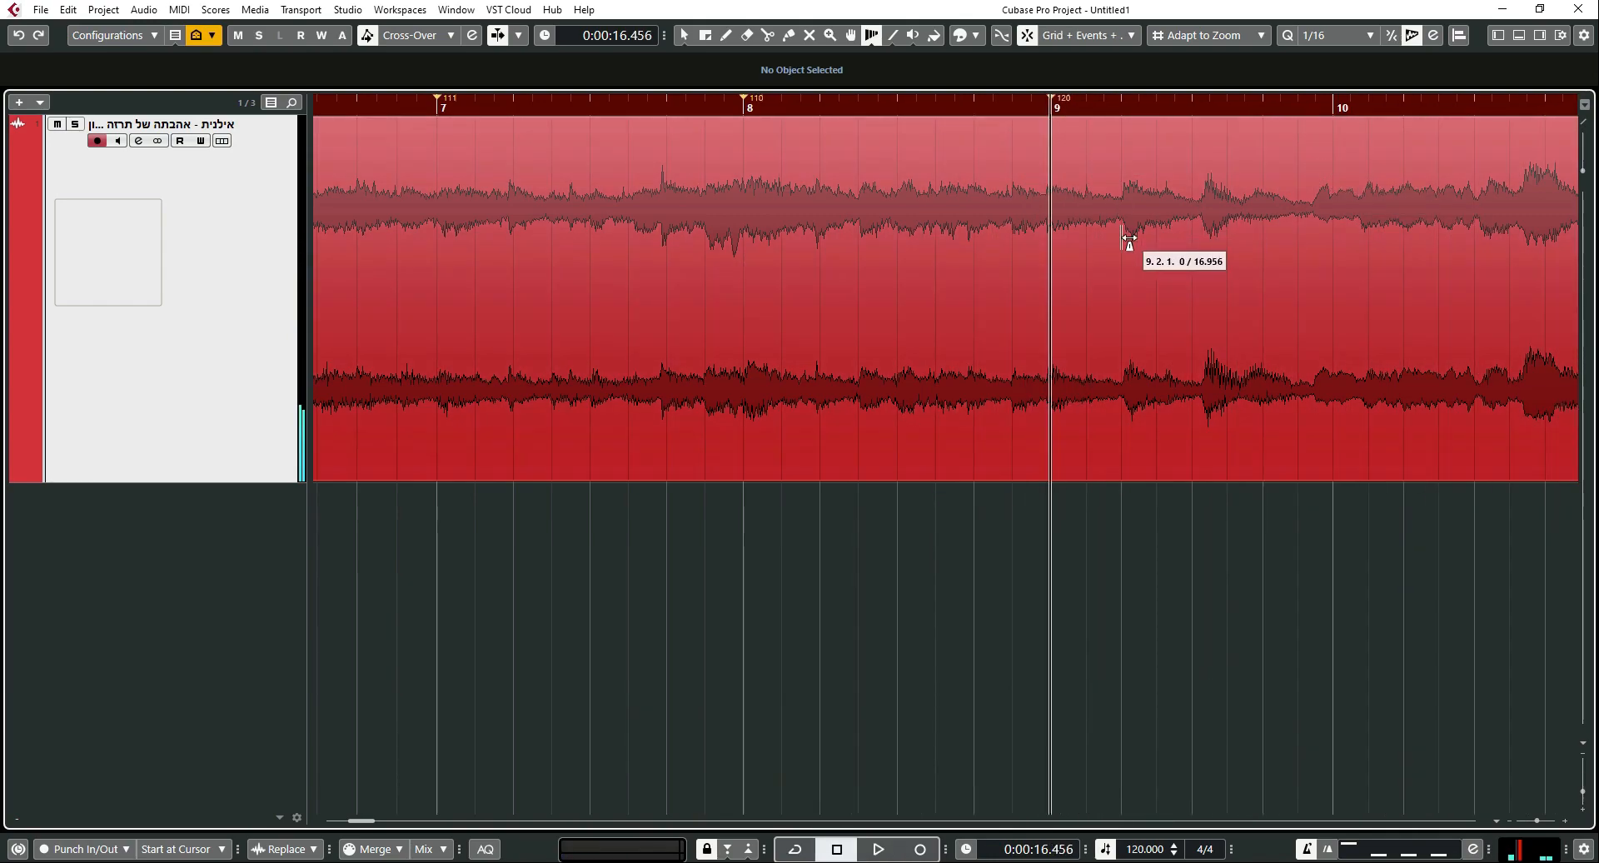
Play from bar 9 to find its next downbeat, set the cursor on the transient at 0:00:18.682 and warp bar 10 to it
key("space")
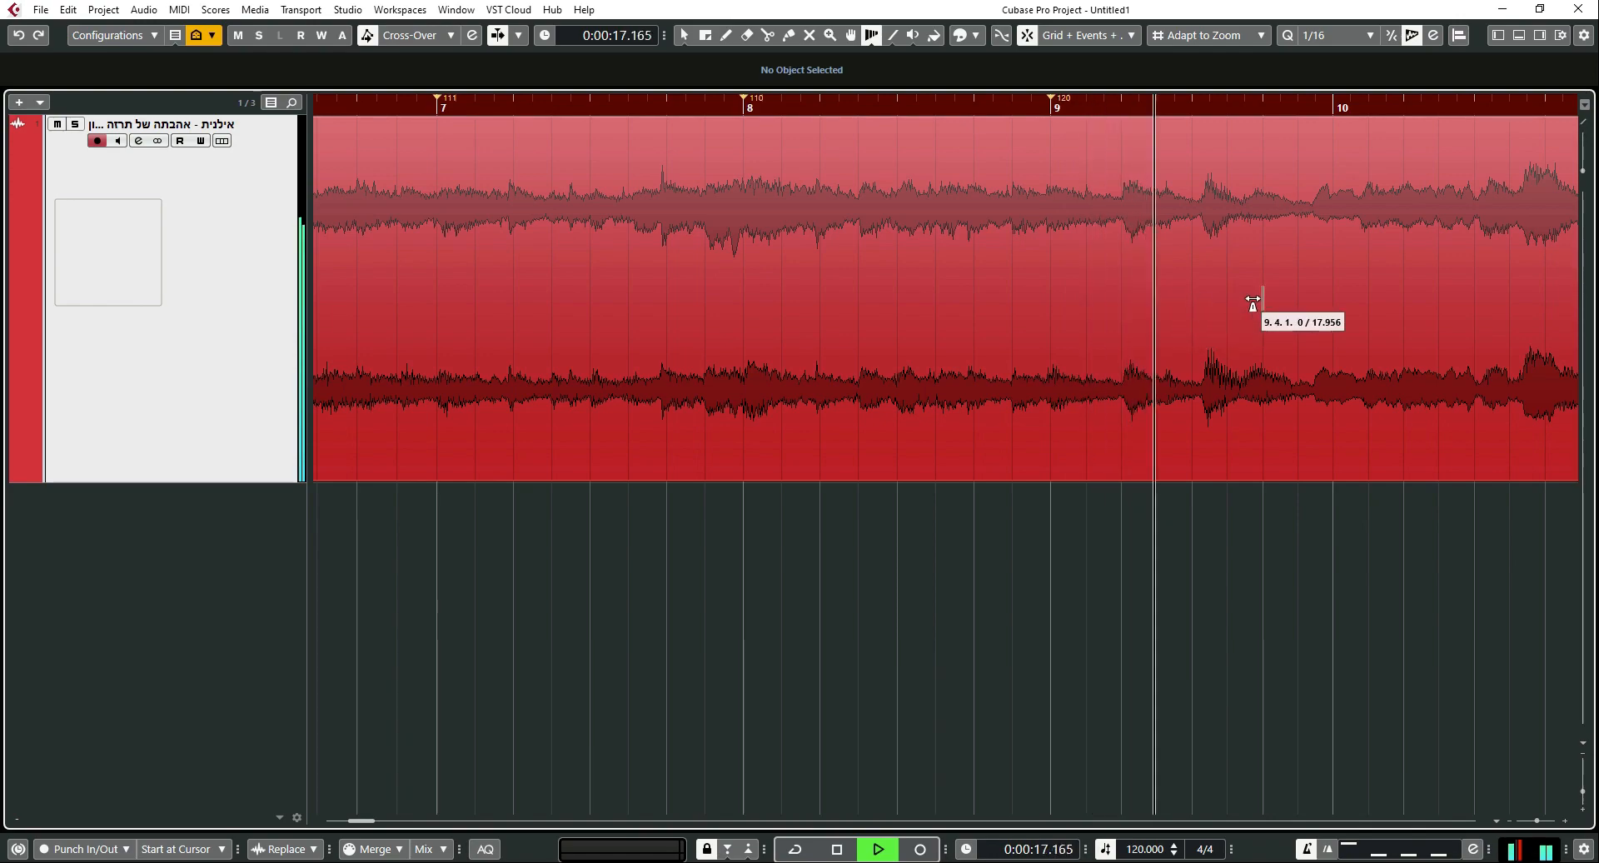
key("space")
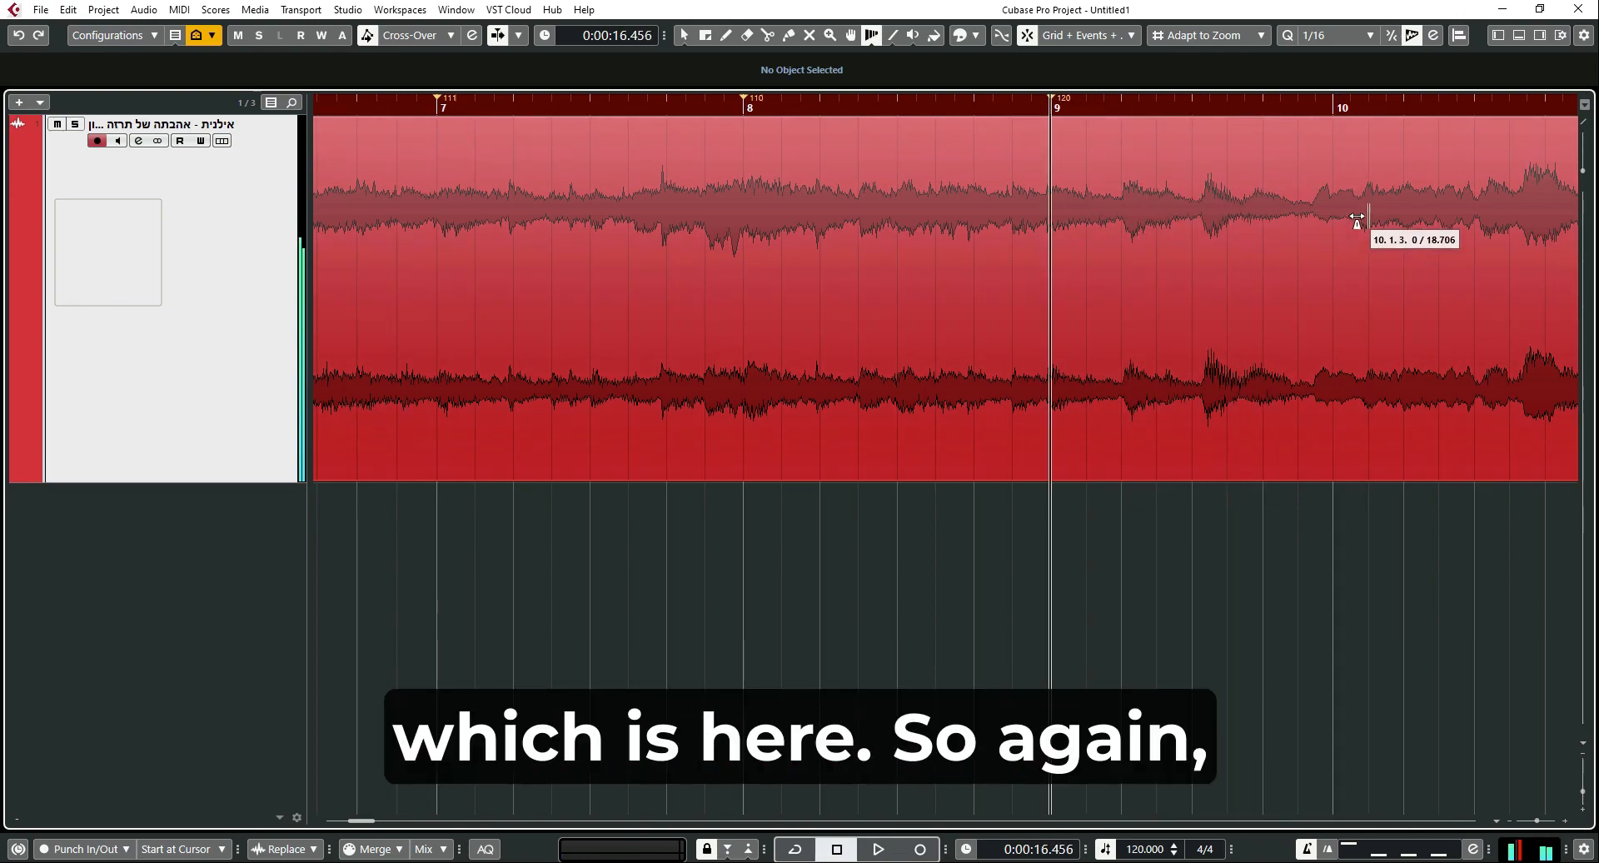
left_click(1281, 111)
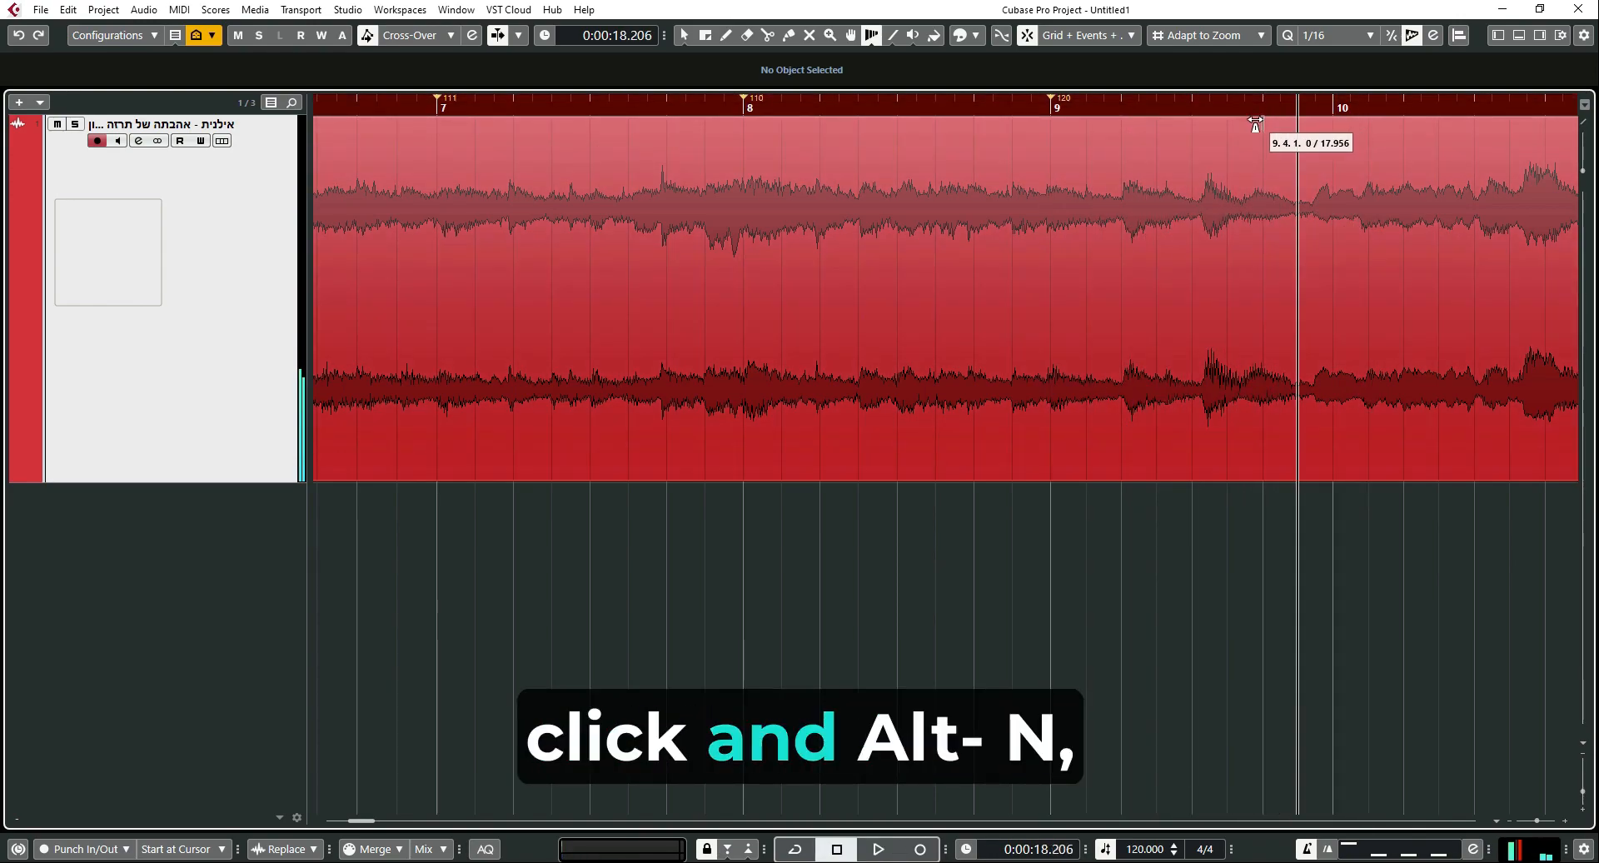
key("alt+n")
key("alt+n")
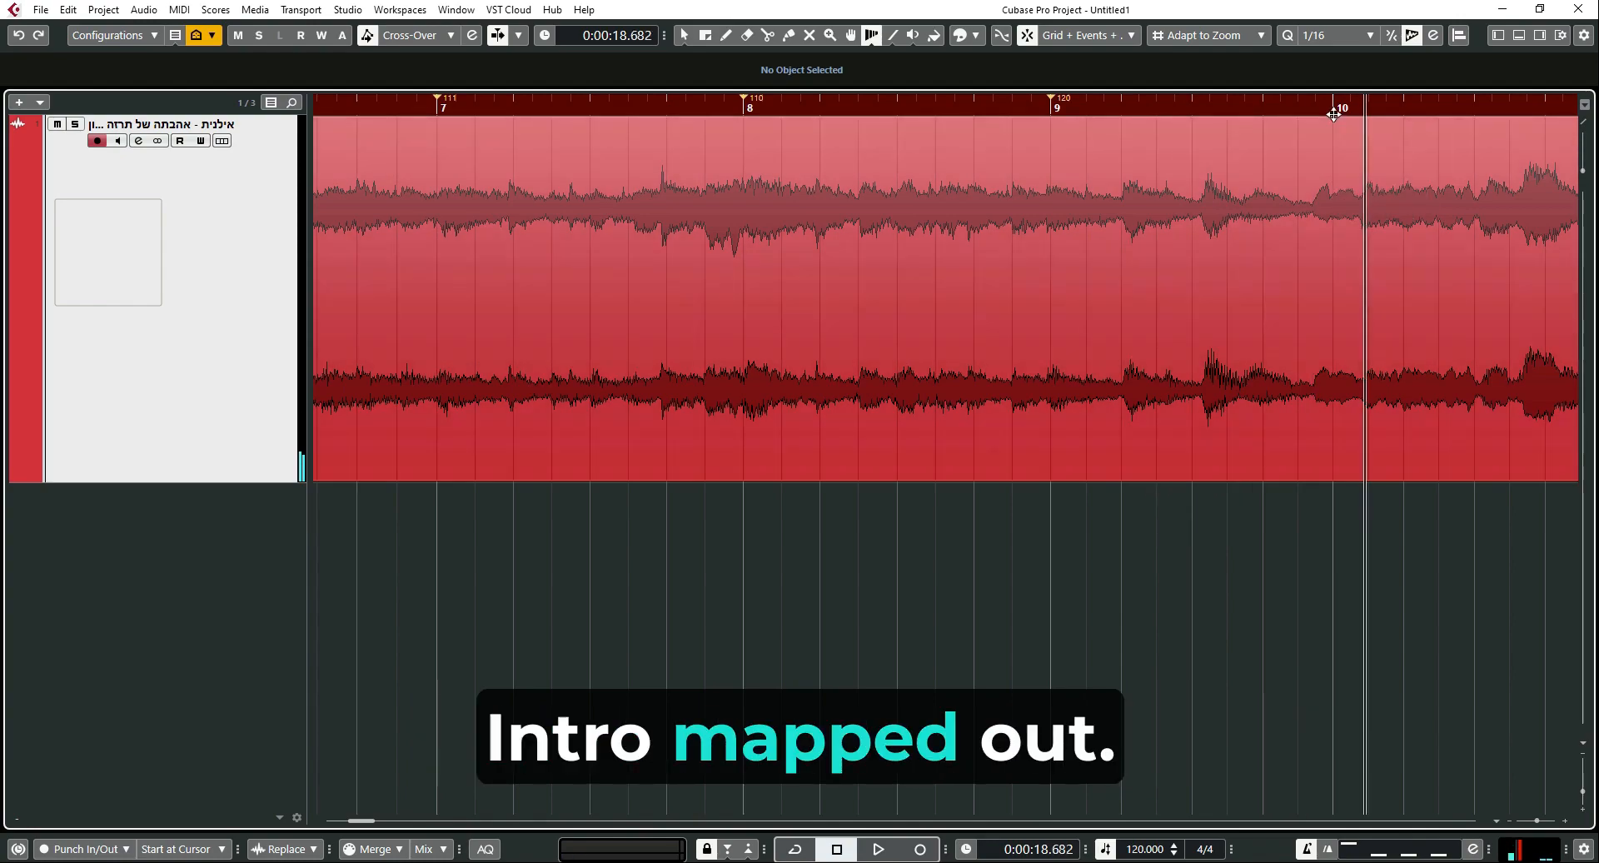
left_click_drag(1334, 127, 1361, 141)
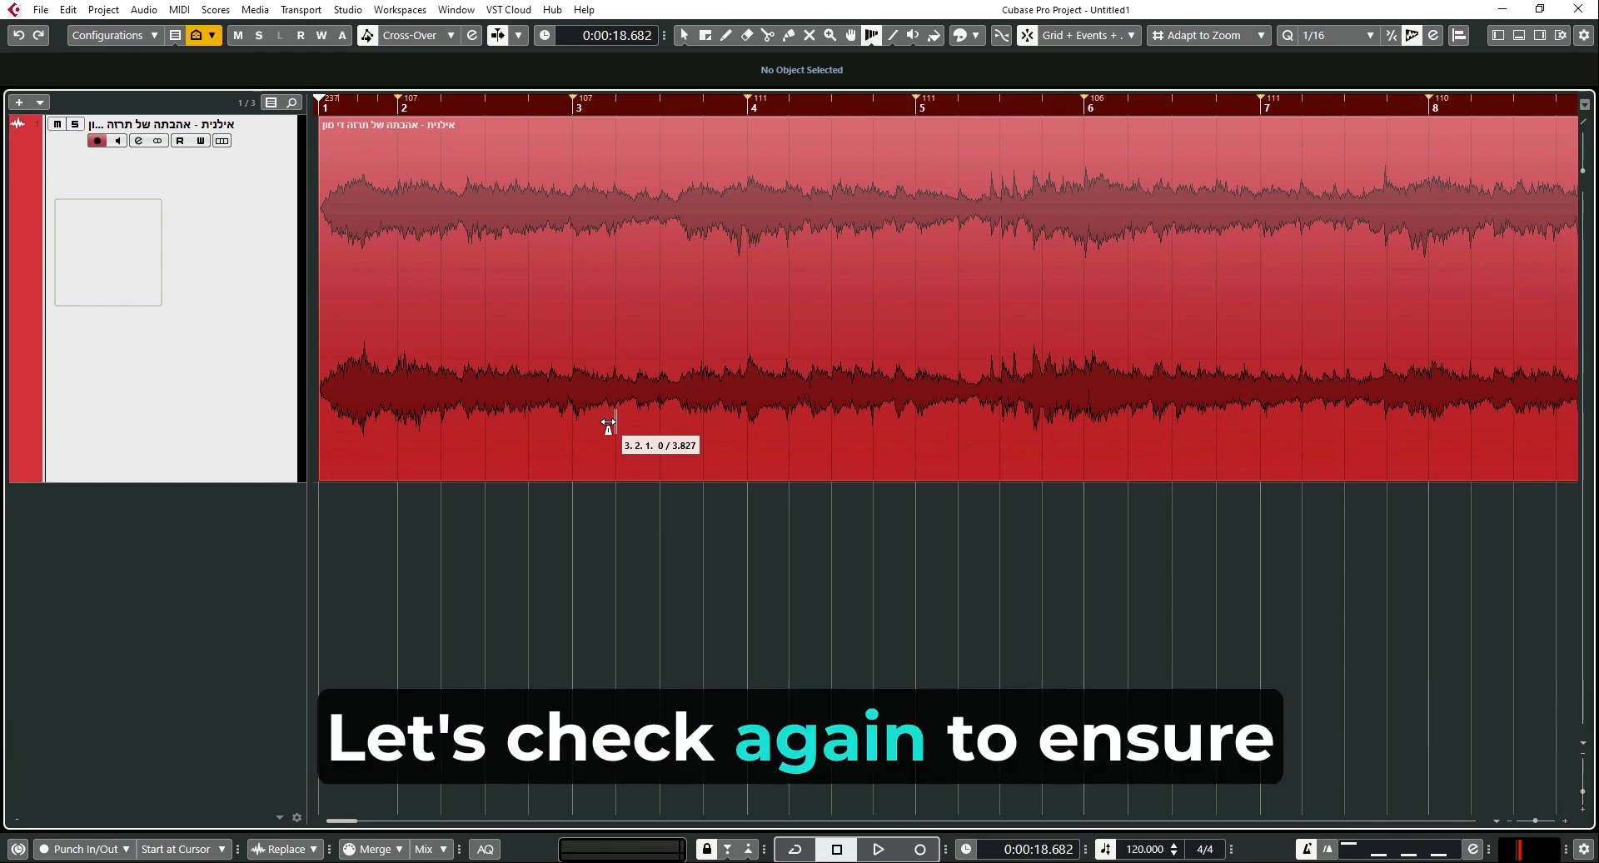
Play the whole intro from the project start with the metronome click to check the tempo map up to bar 10
key("space")
scroll(608, 427, "down", 2)
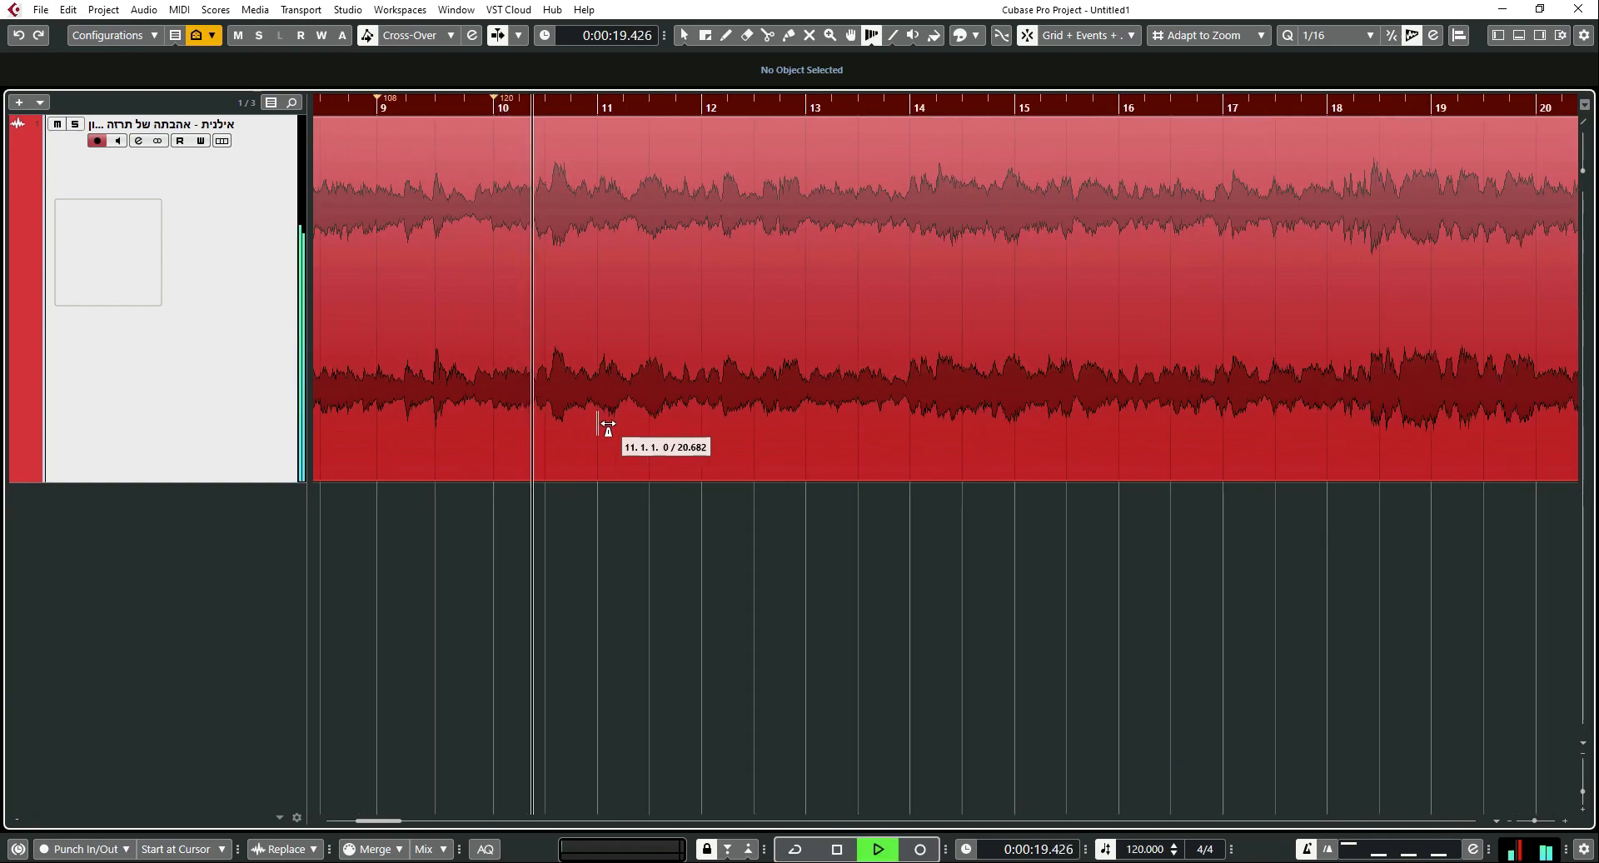
key("period")
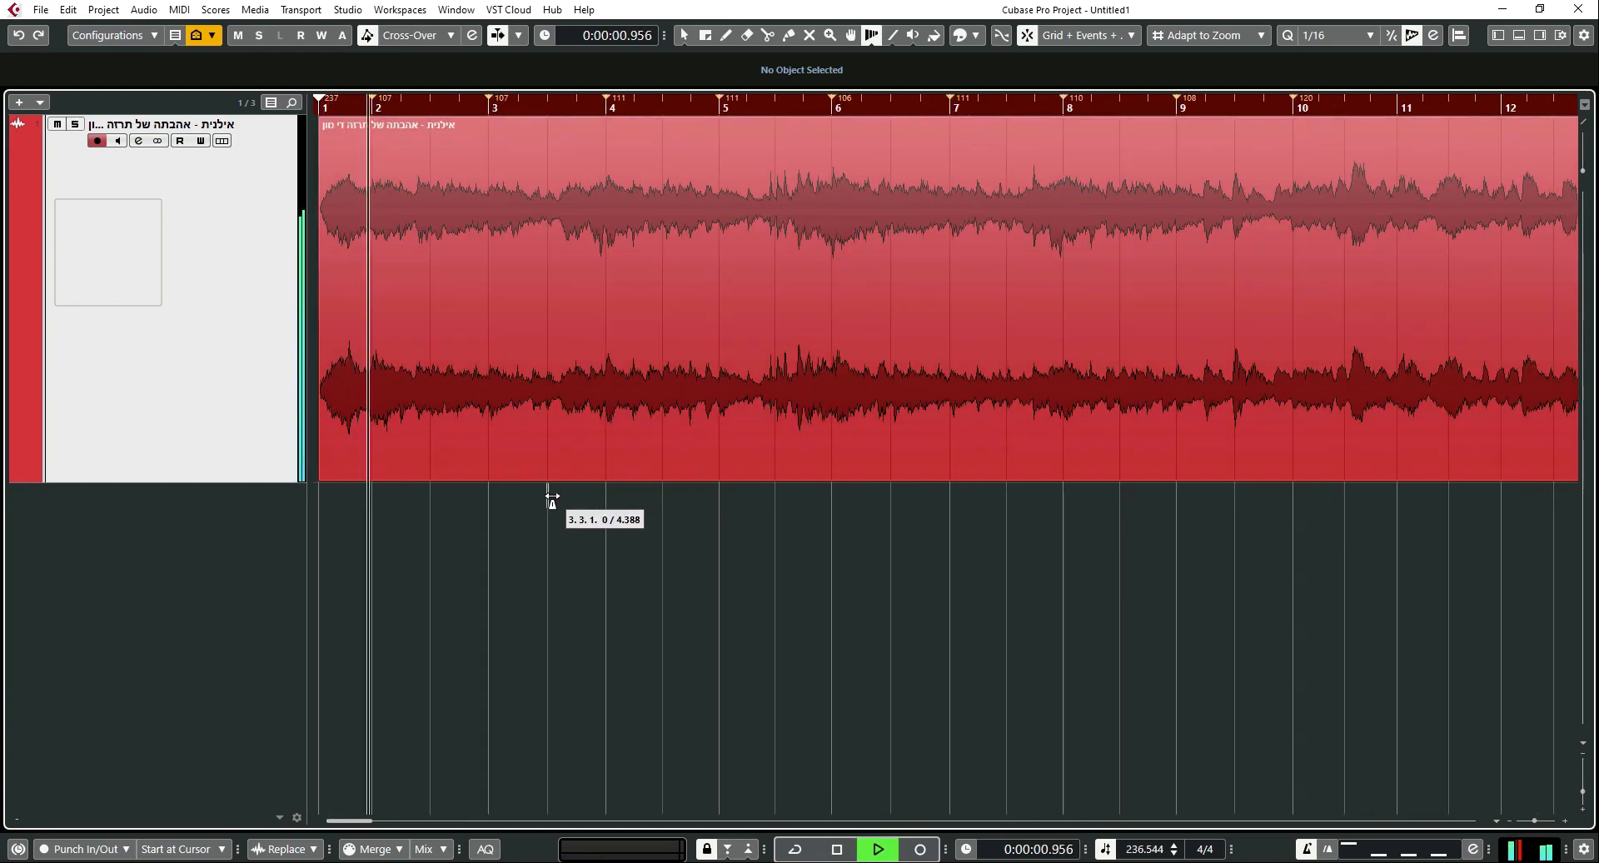
scroll(551, 499, "down", 1)
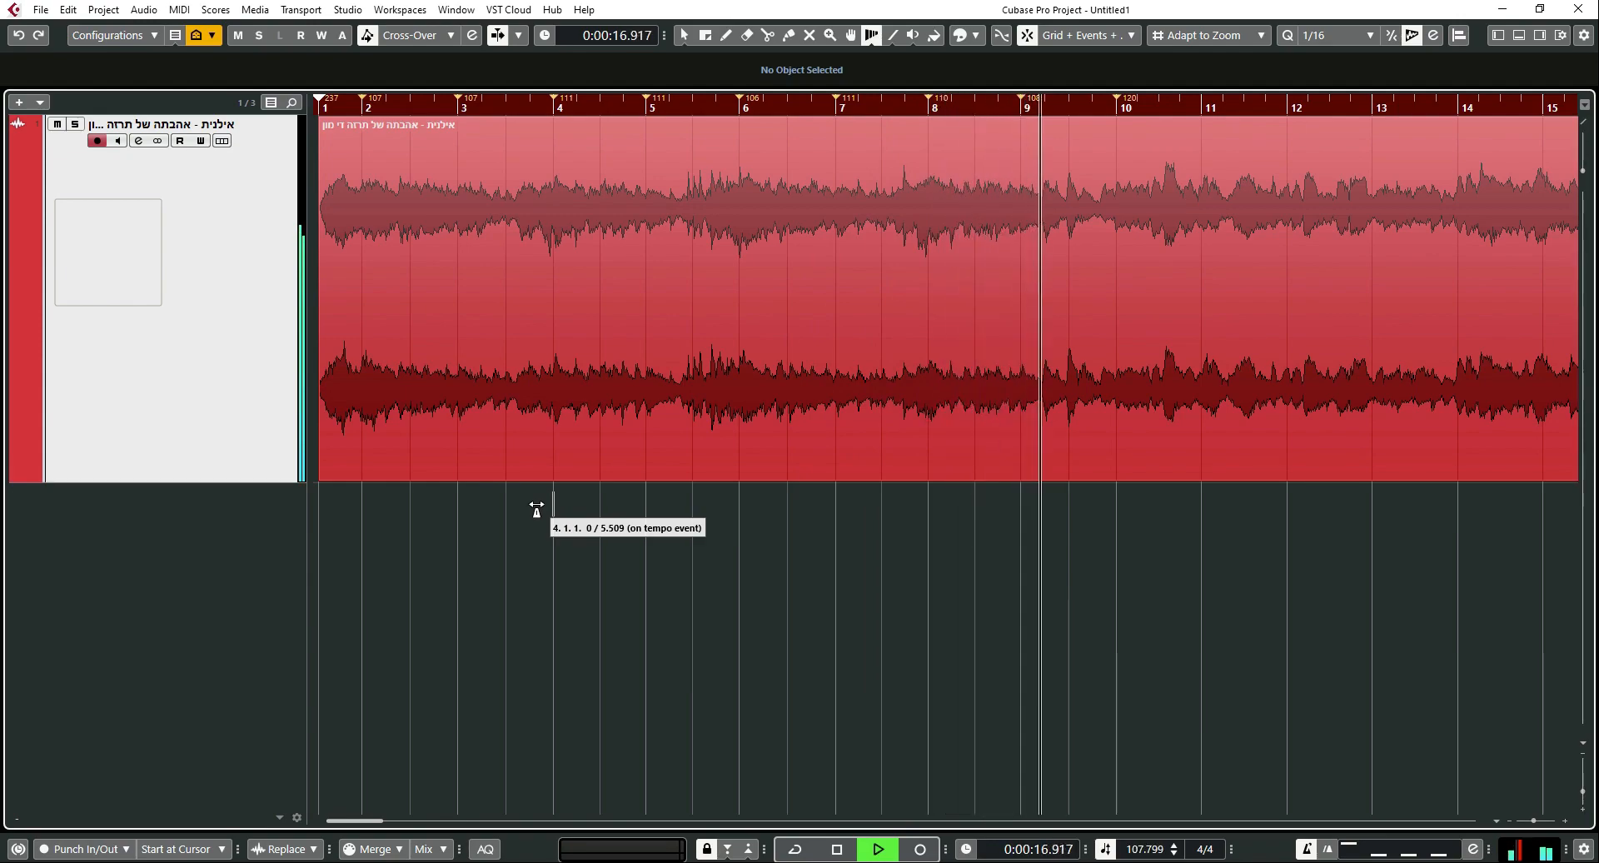
key("space")
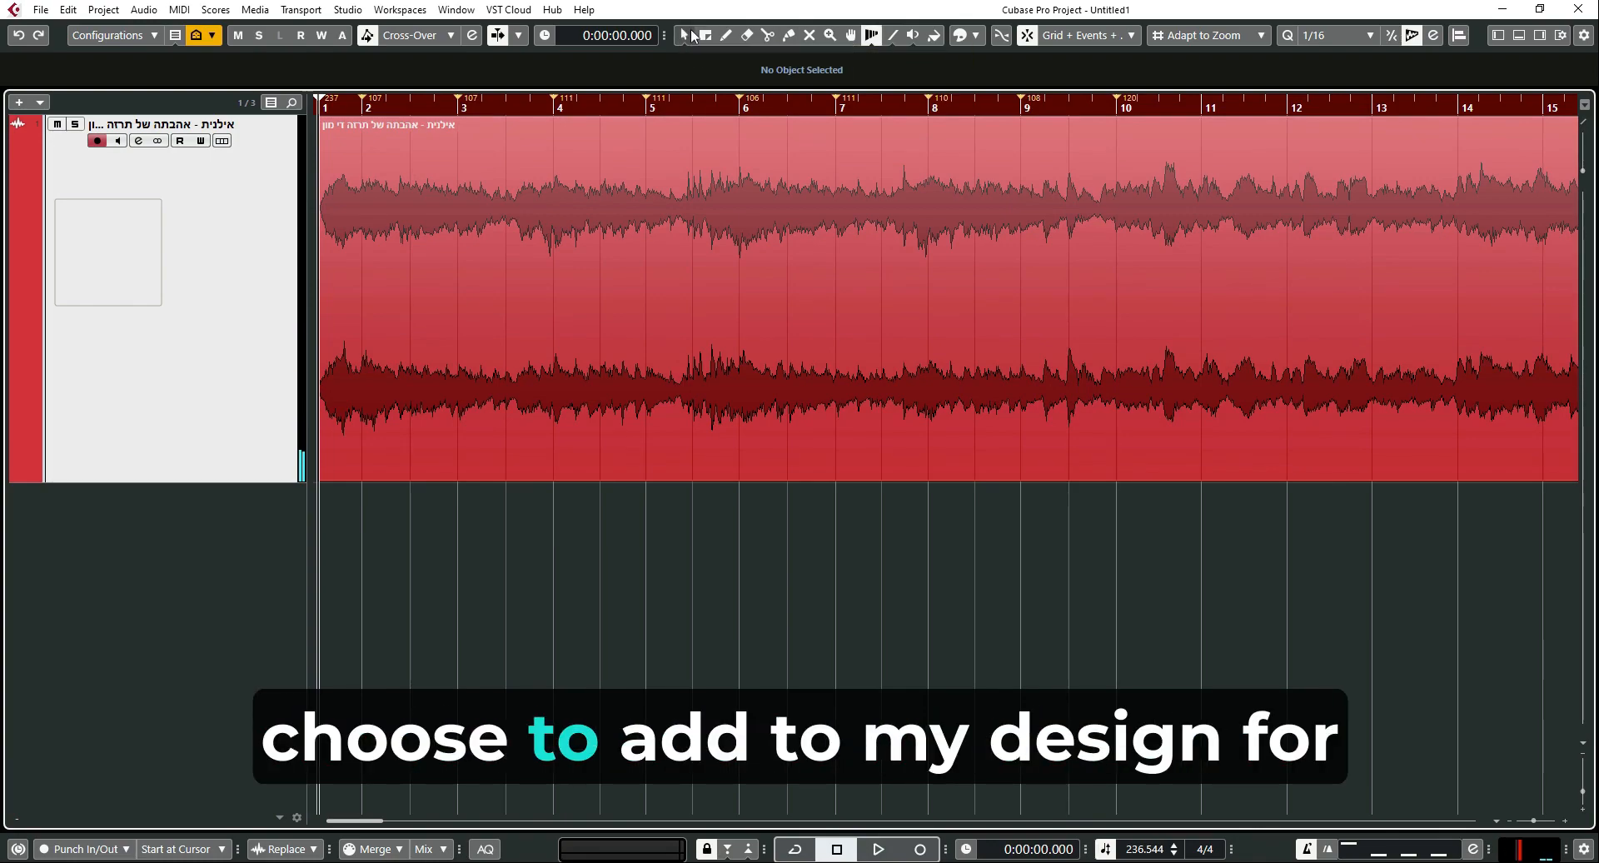
Add one instrument track using Groove Agent SE, routed to Stereo Out
right_click(183, 507)
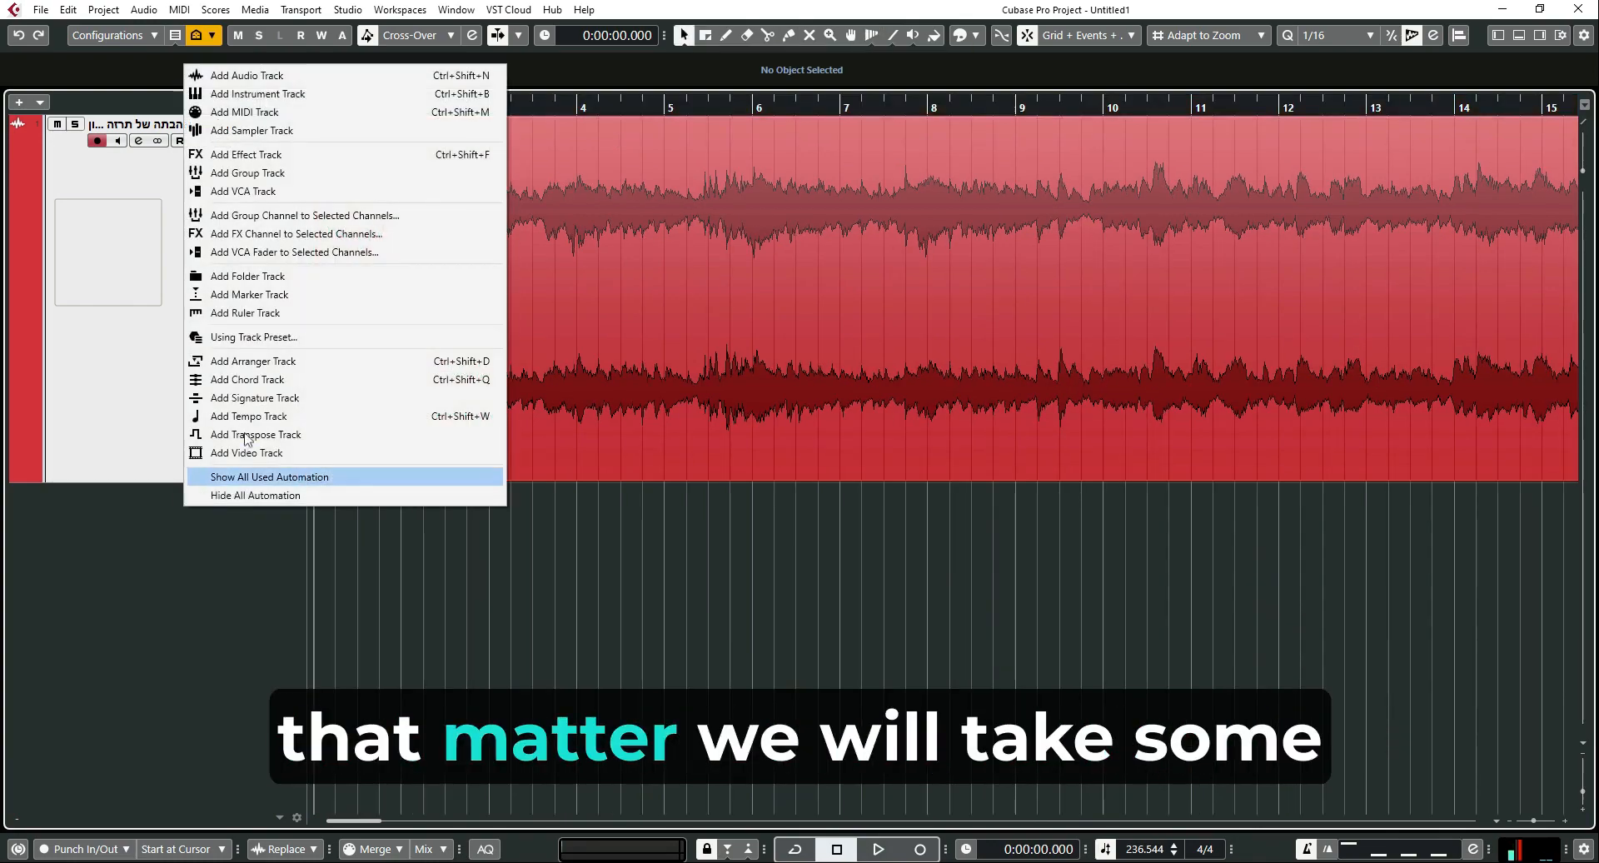
left_click(301, 94)
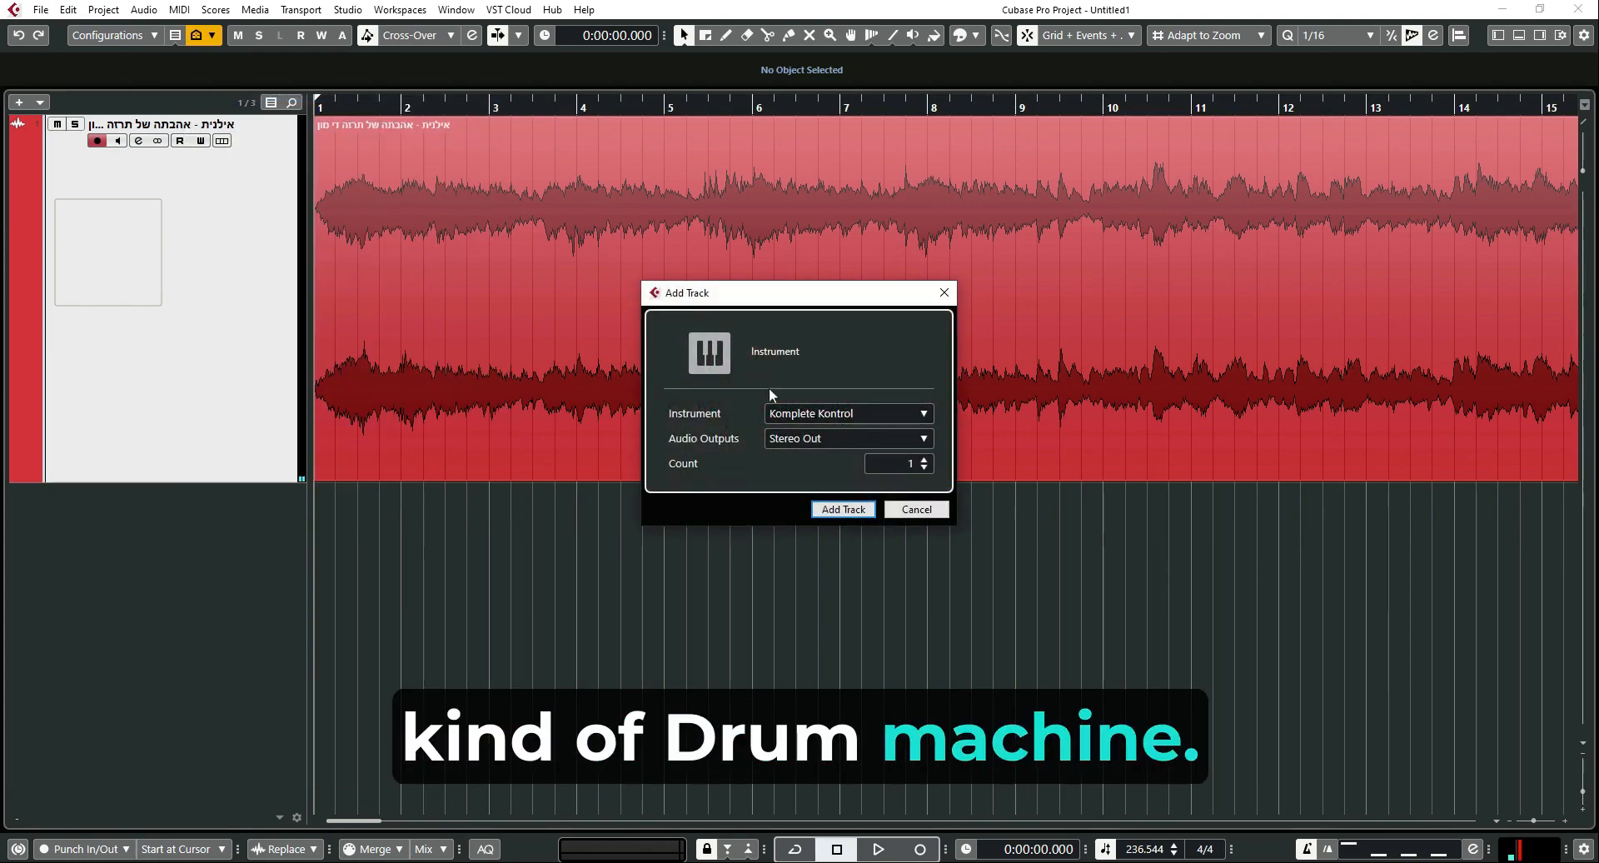
left_click(838, 411)
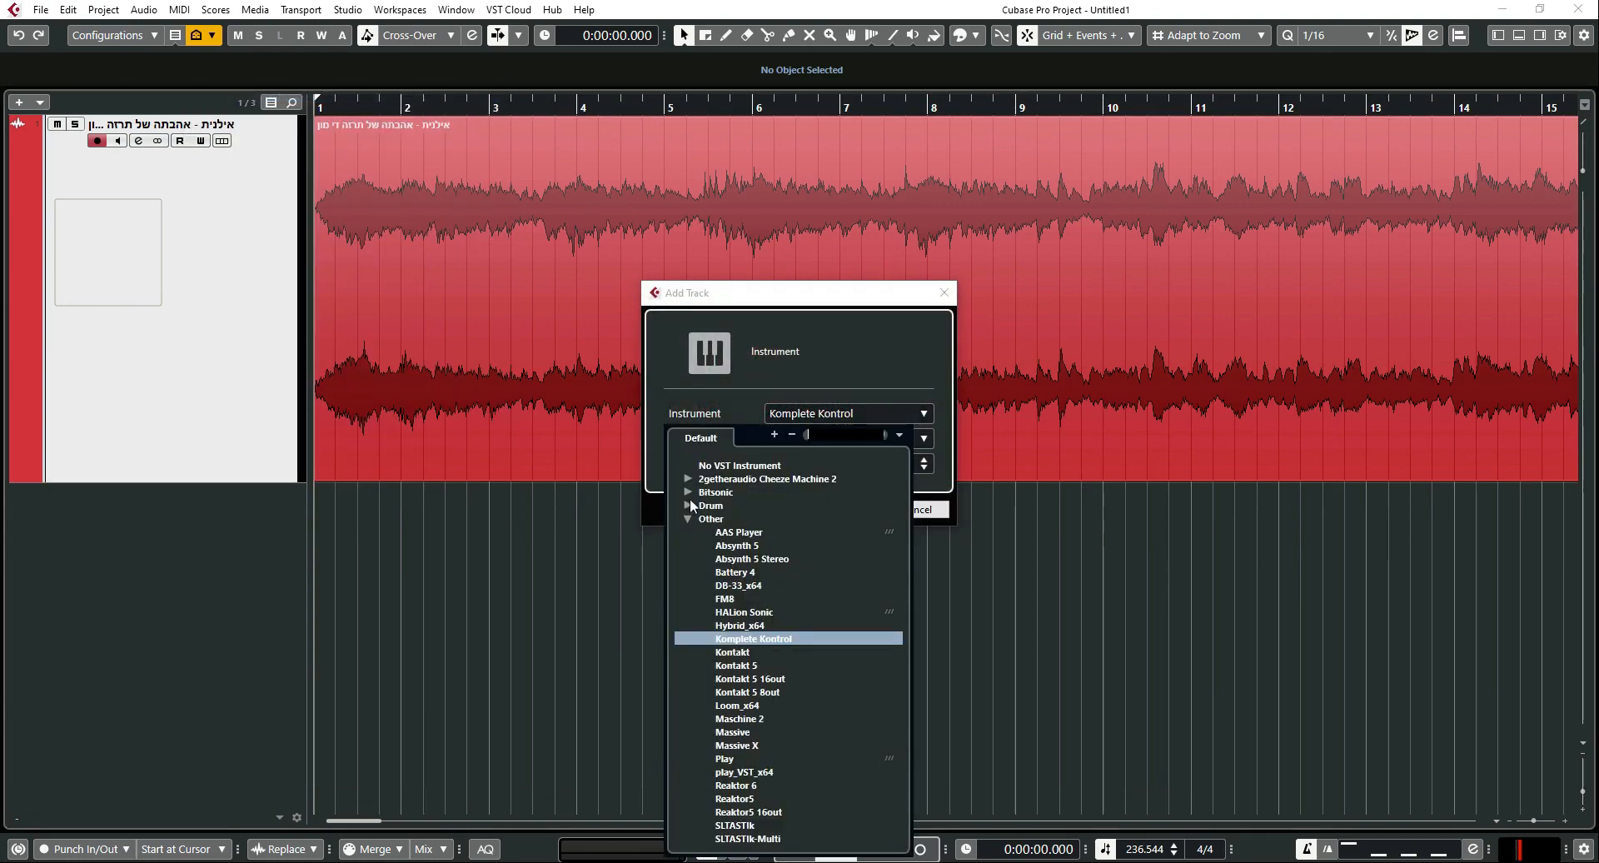
left_click(688, 505)
left_click(846, 517)
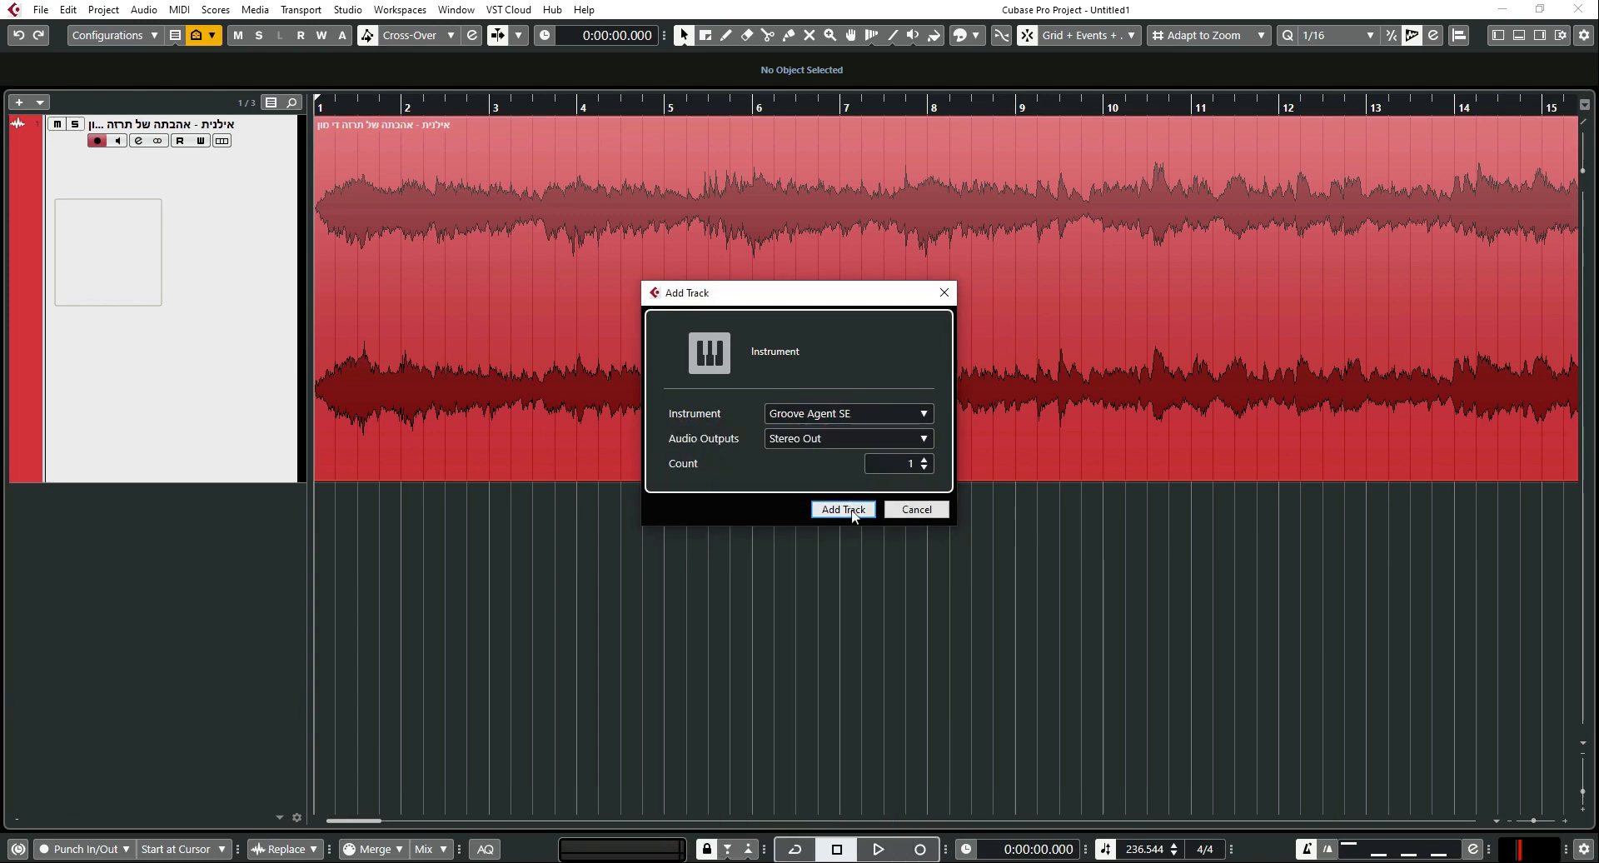
left_click(844, 509)
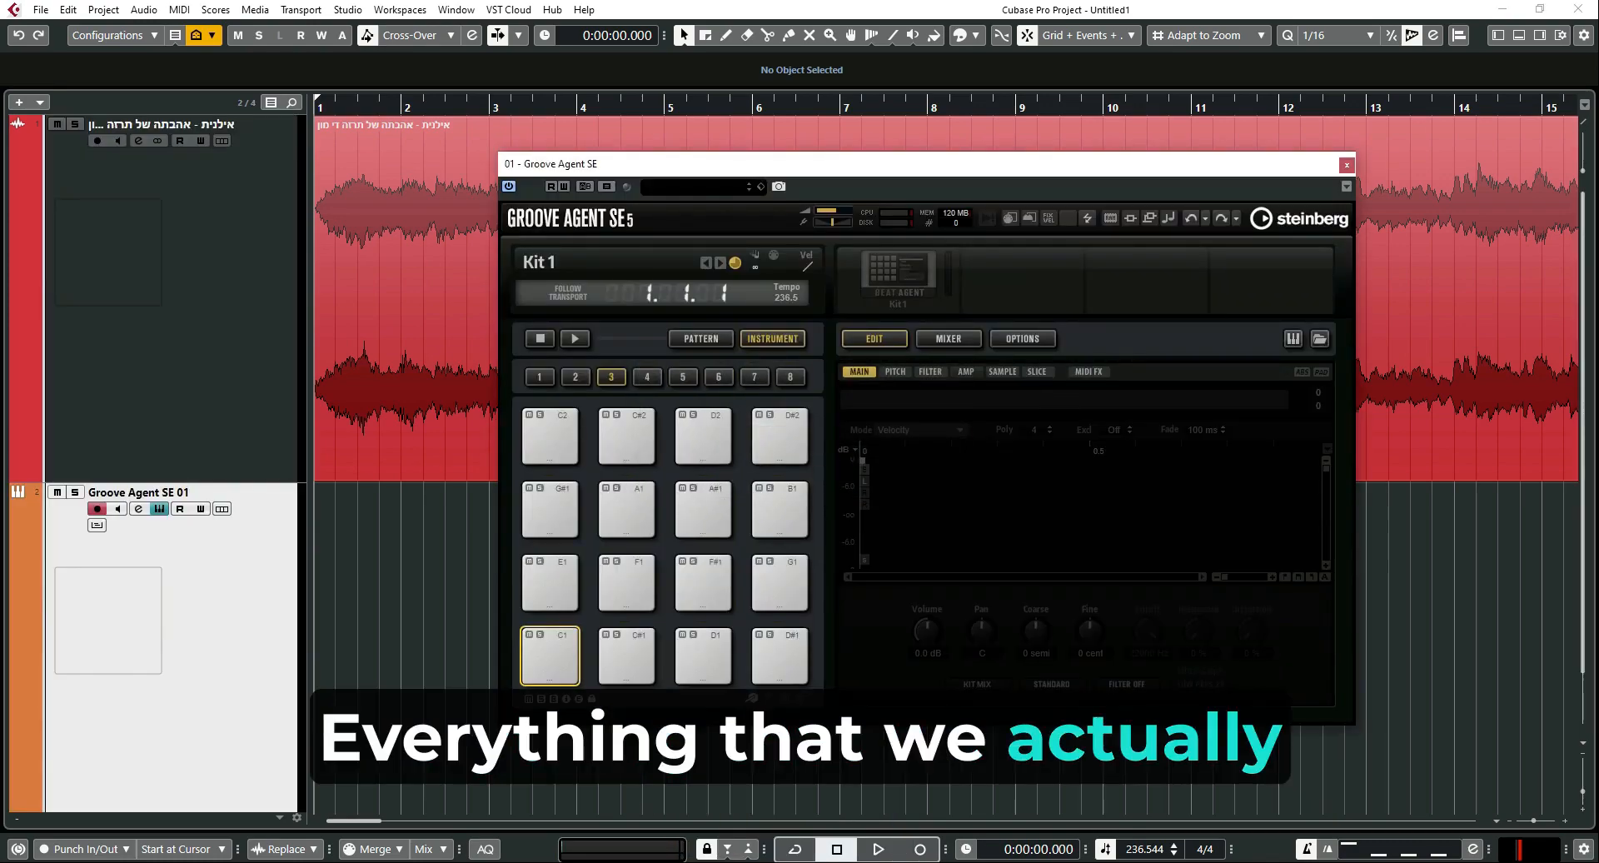
Load the Perrone drum kit into Groove Agent SE and audition its lower pads
left_click(692, 188)
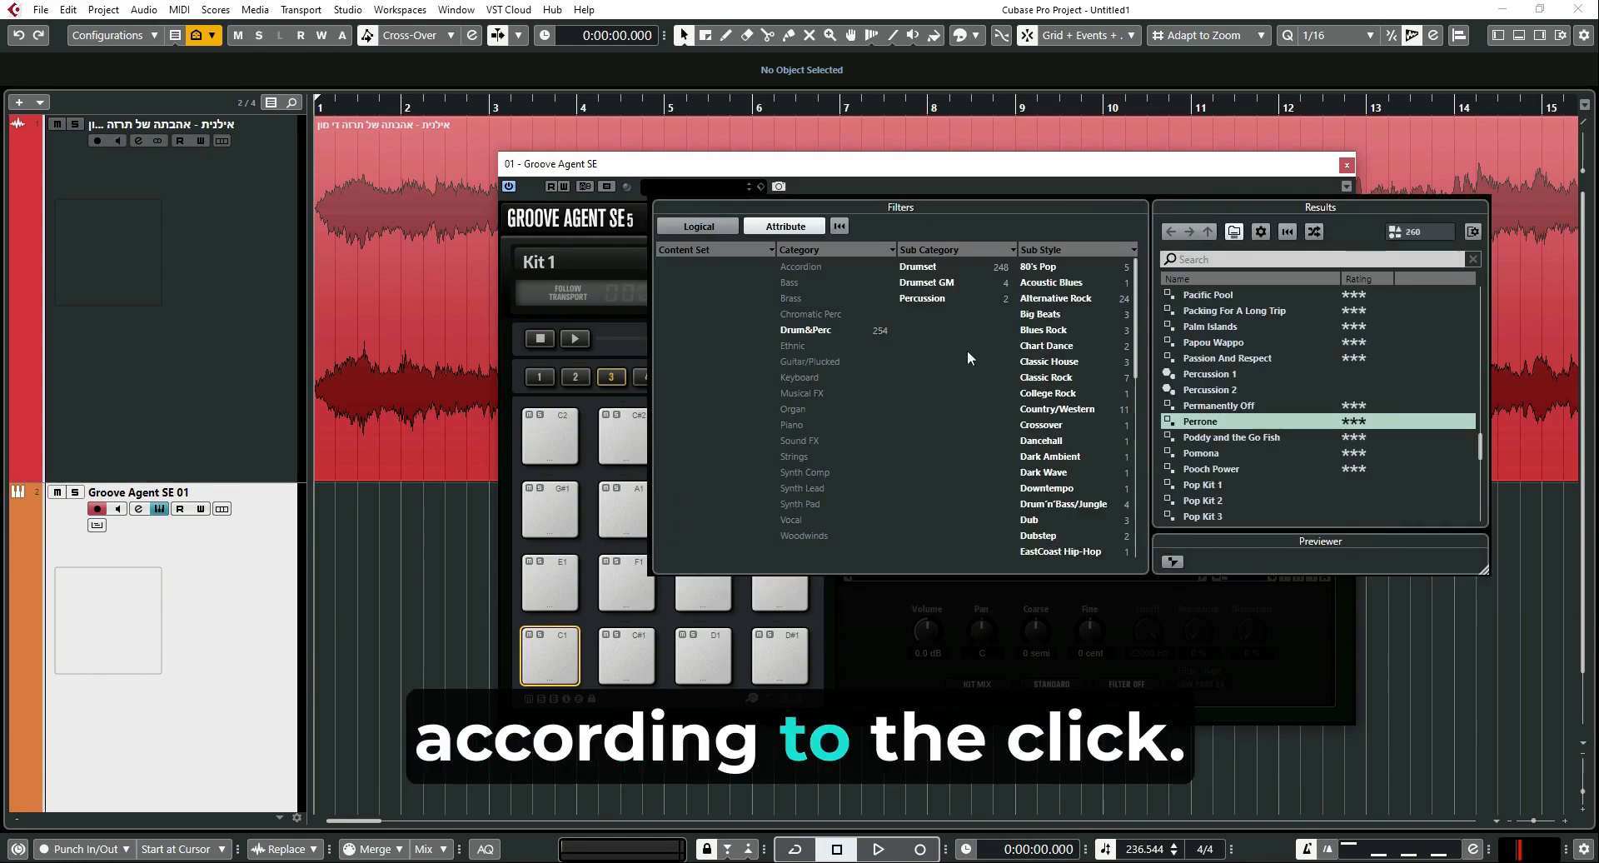
double_click(1201, 422)
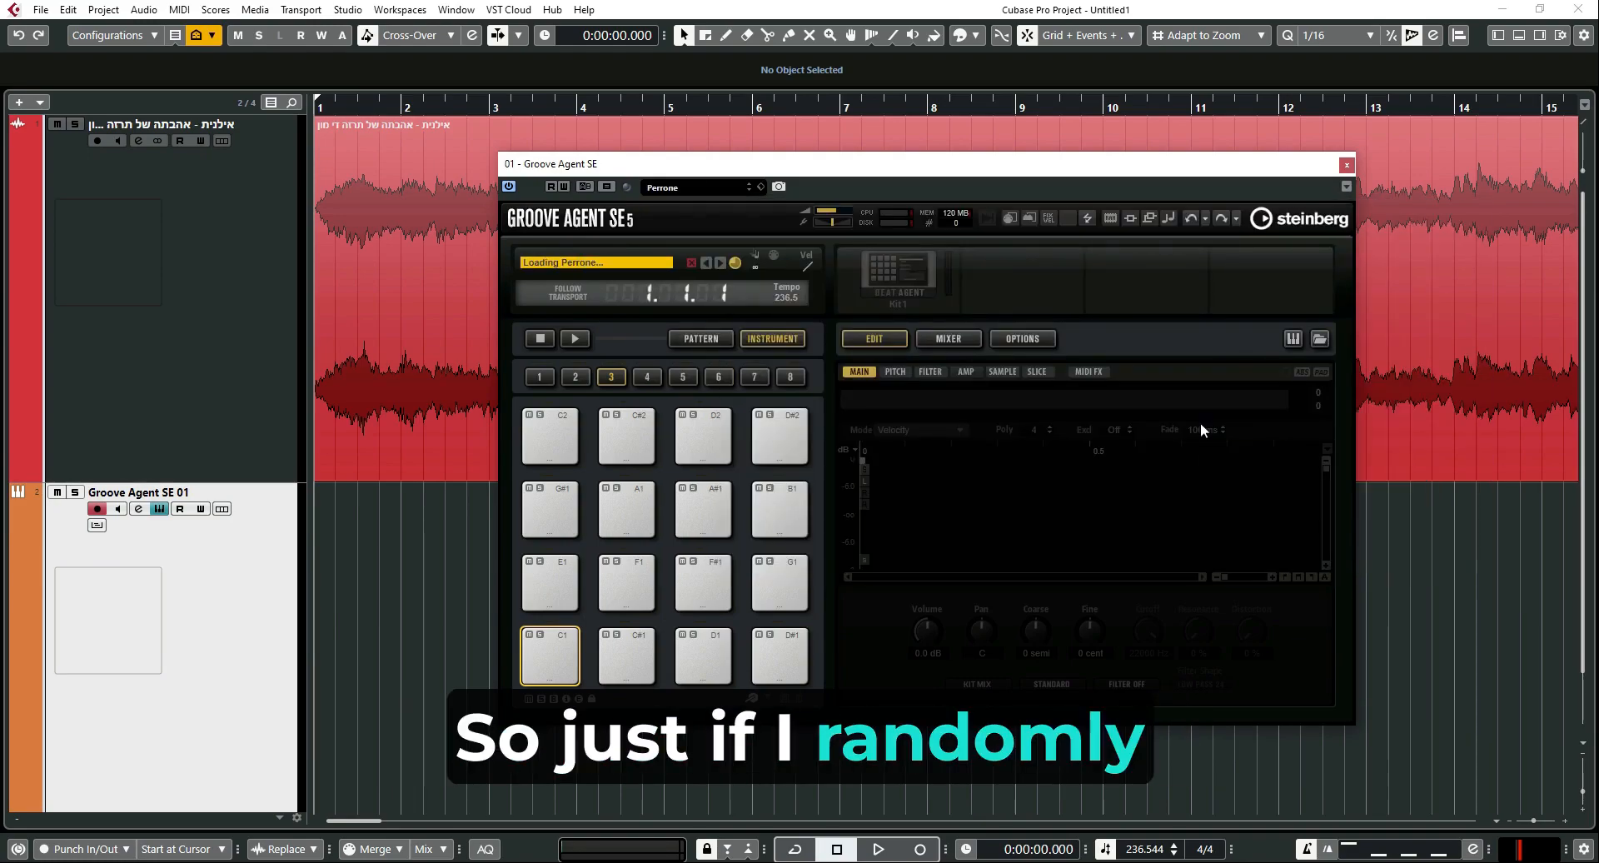
left_click(577, 662)
left_click(615, 656)
left_click(565, 593)
left_click(617, 585)
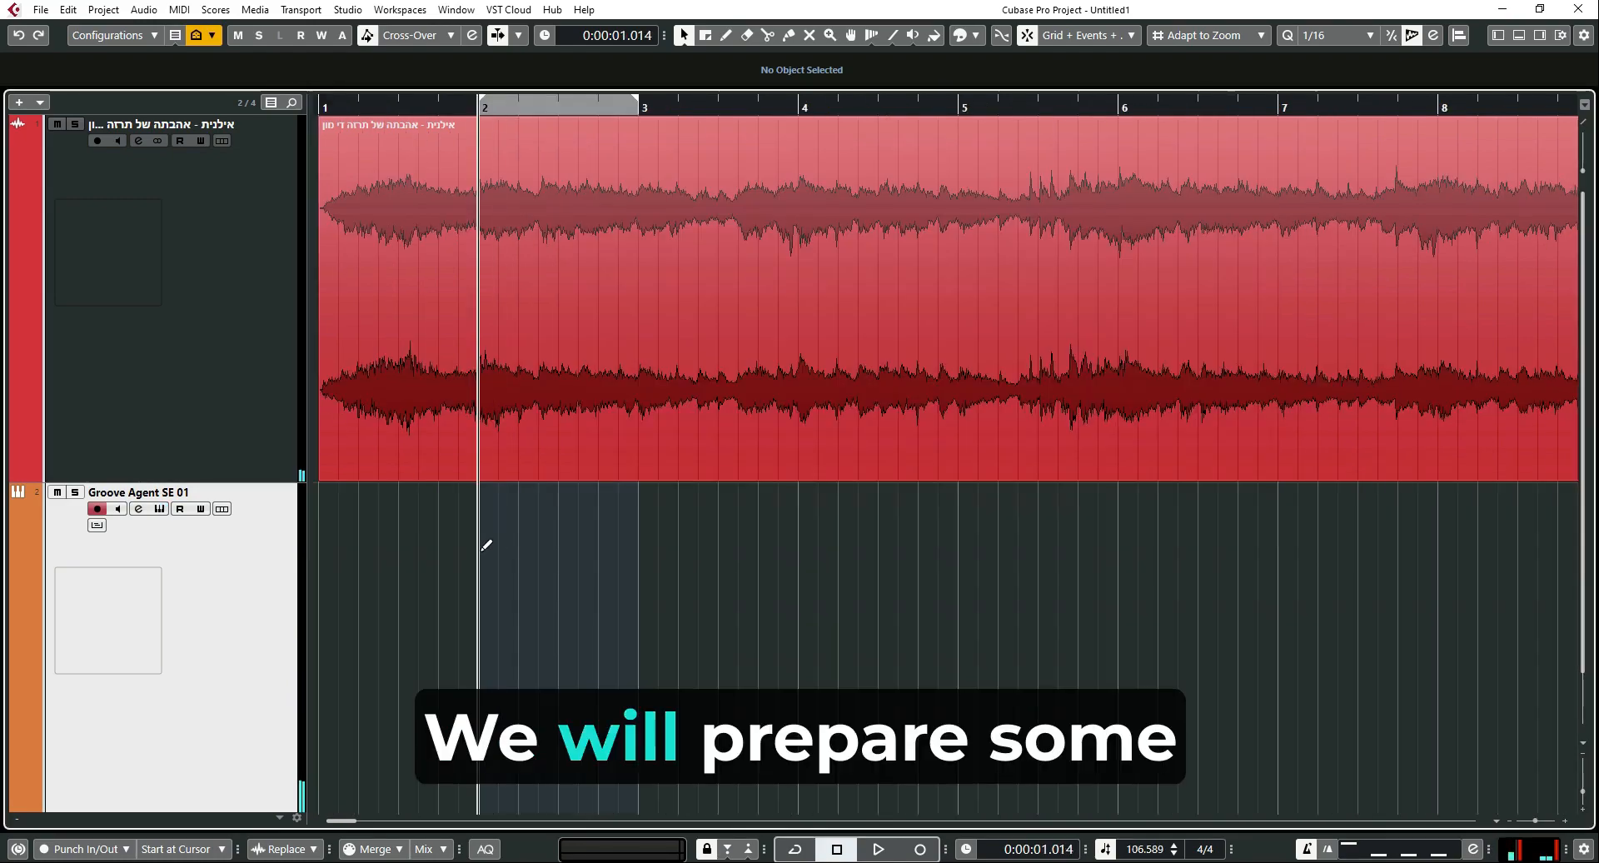
Create a one-bar part in bar 2 of the drum track, with quarter-note C1 kicks on beats 1 and 3 and snares on beats 2 and 4
mouse_move(483, 549)
left_mouse_down()
mouse_move(661, 549)
mouse_move(626, 549)
mouse_move(641, 551)
left_mouse_up()
double_click(543, 598)
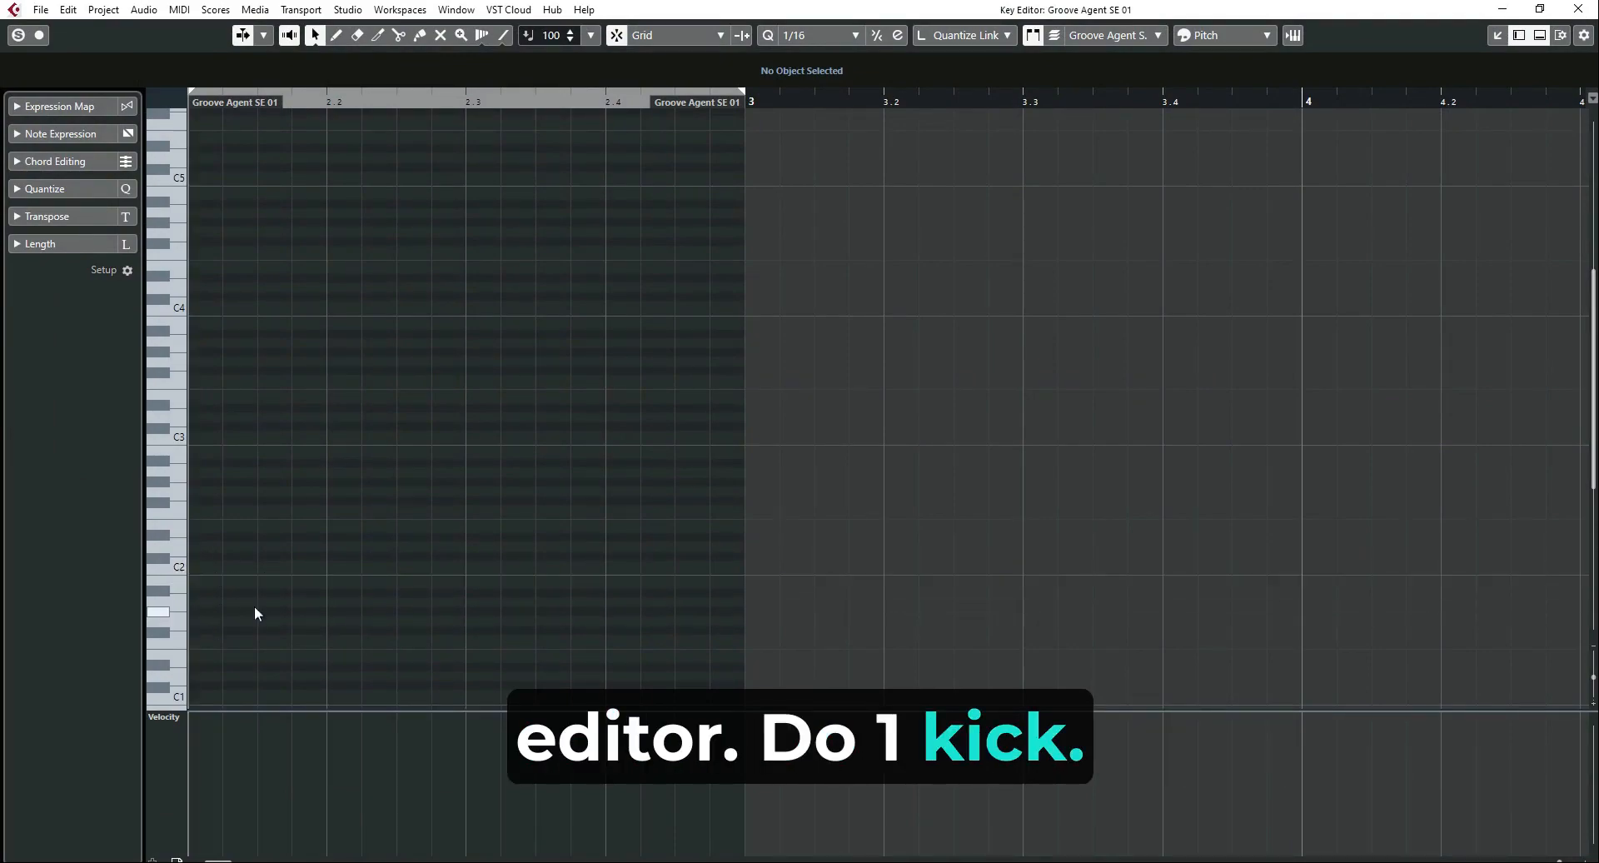
scroll(225, 583, "down", 3)
left_click_drag(194, 577, 542, 571)
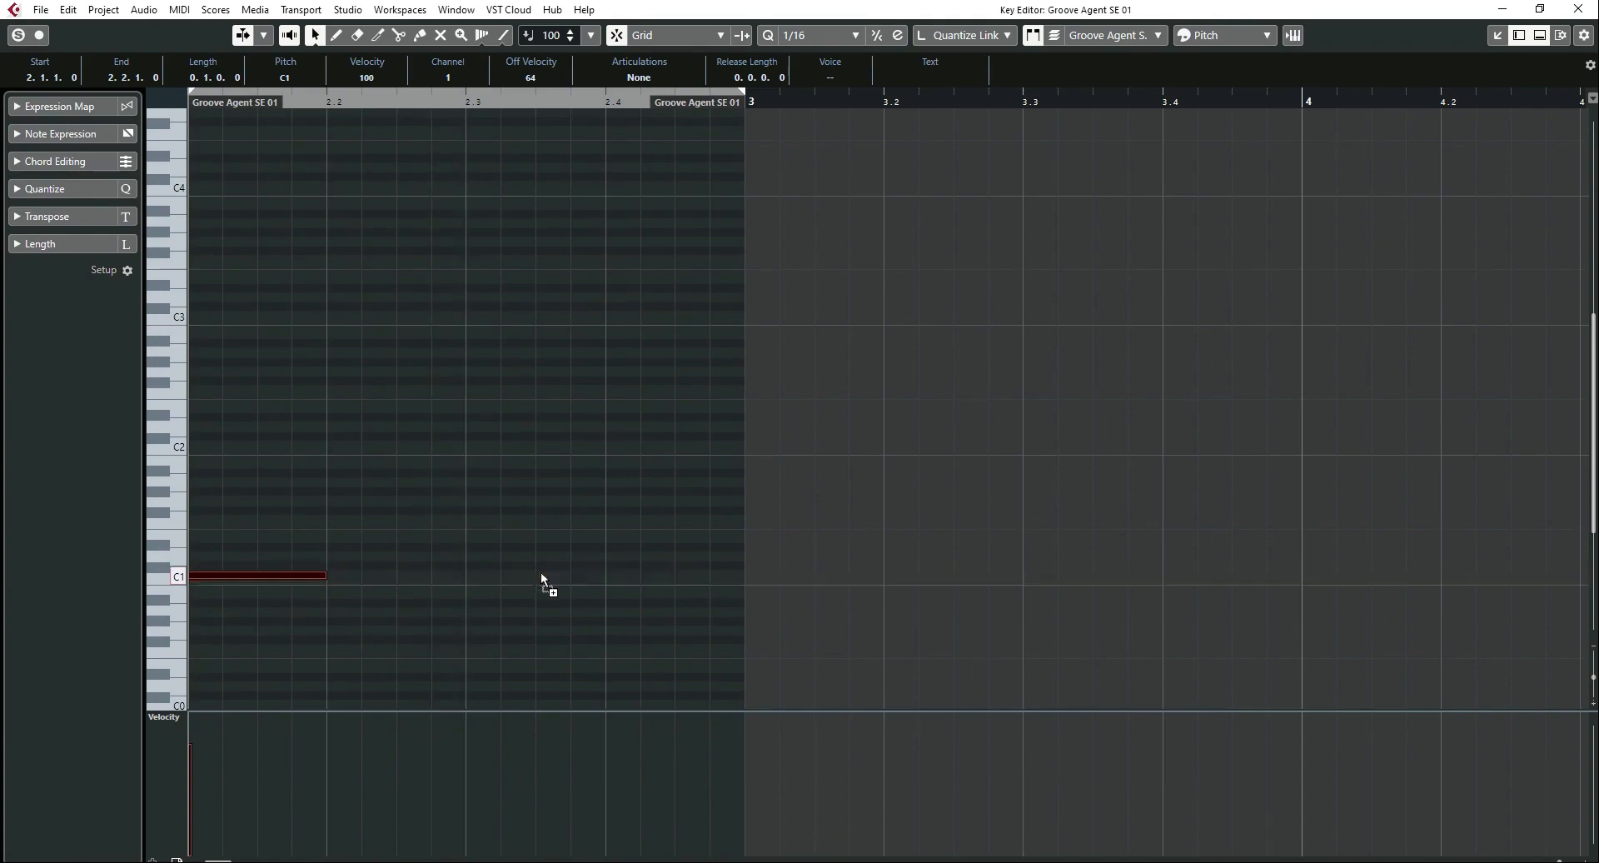
left_click(333, 536)
left_click_drag(333, 539, 674, 546)
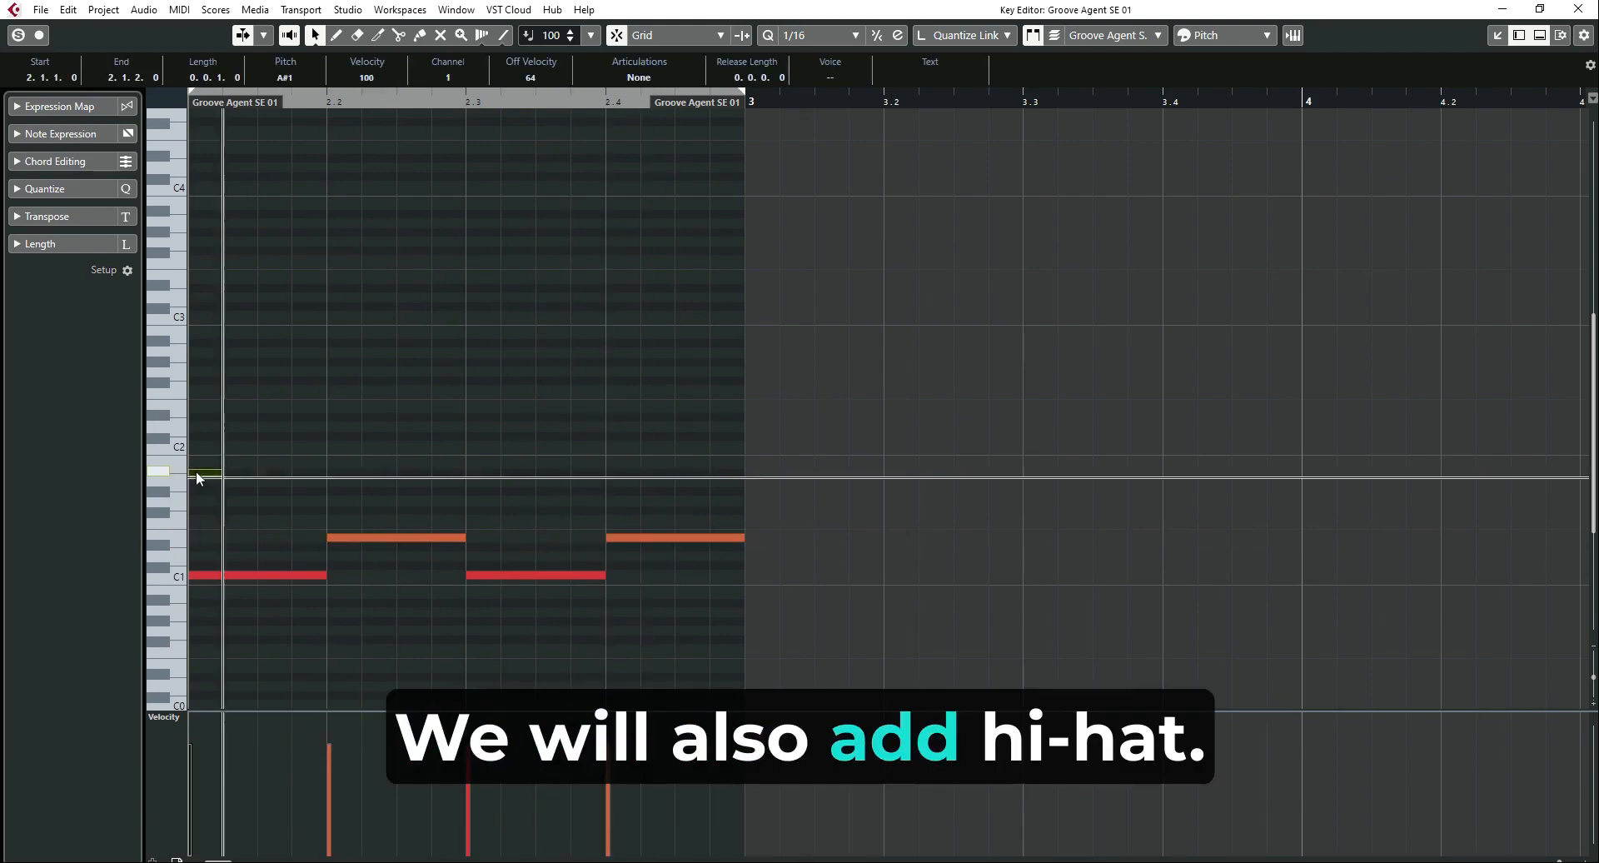
Add an eighth-note hi-hat on A#1 at the start of bar 2 and duplicate it to fill the bar
left_click(221, 473, "alt")
left_click_drag(220, 472, 260, 473)
key("alt+d")
key("alt+d")
key("alt+d")
key("alt+d")
key("alt+d")
key("alt+d")
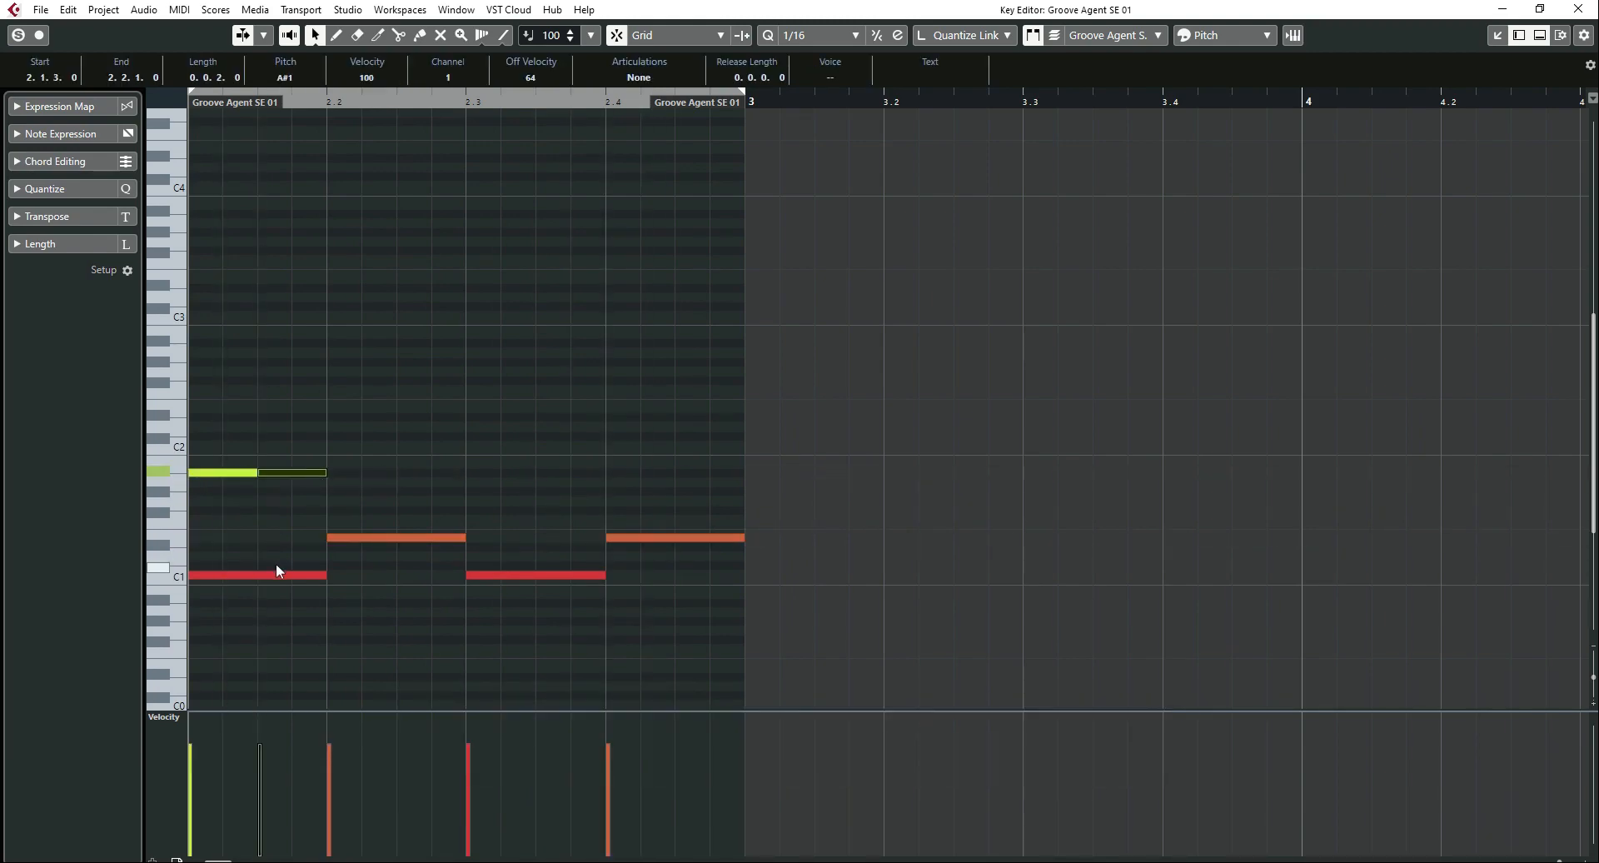
key("alt+d")
left_click(382, 367)
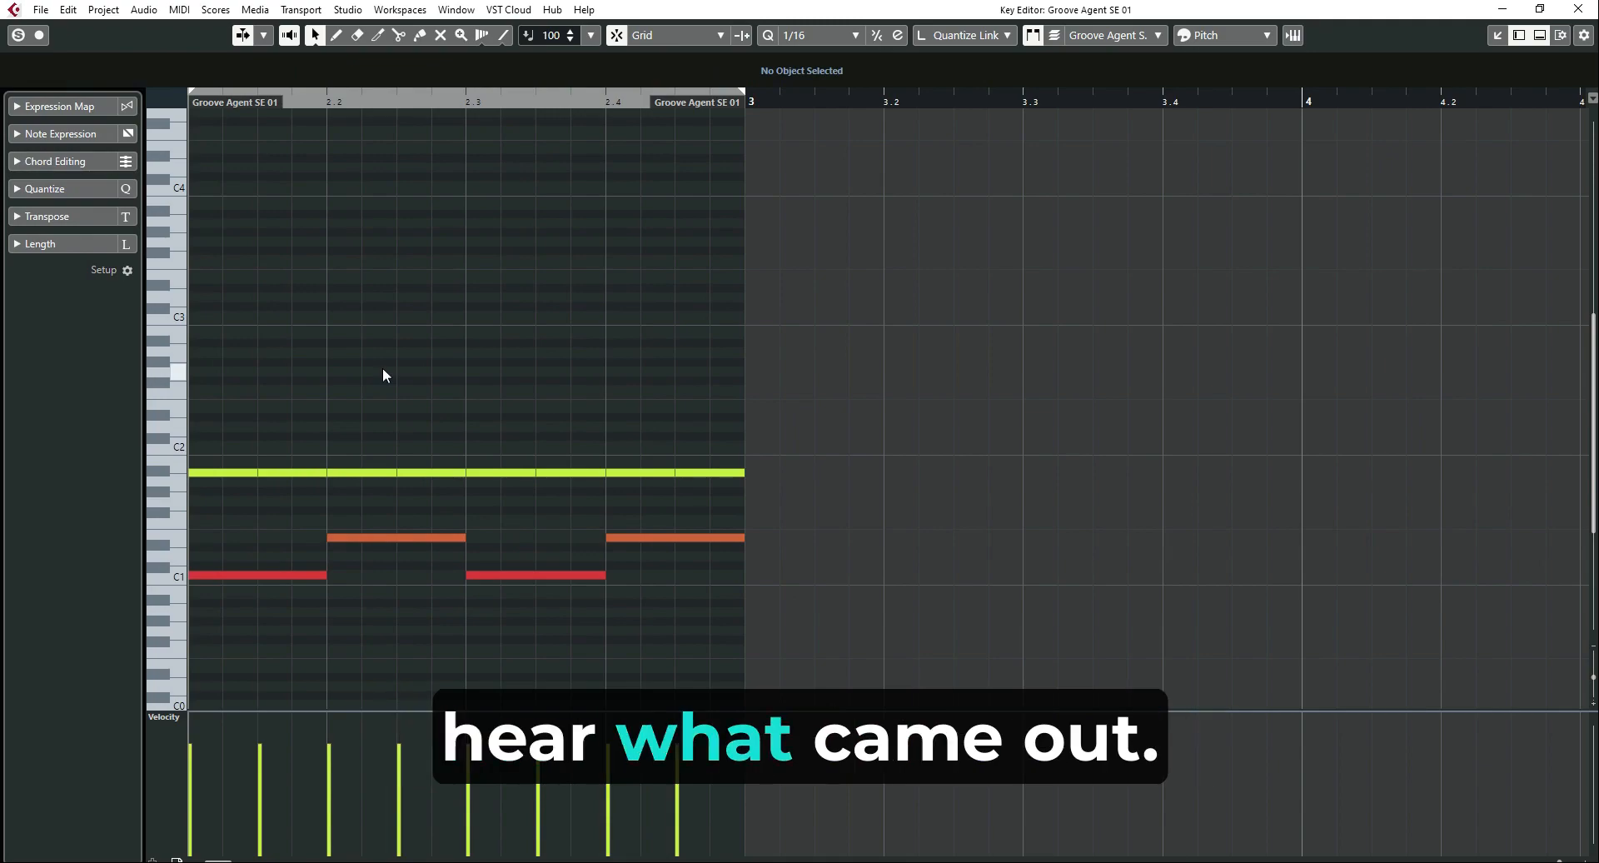
Play the pattern, then shorten the beat 3 kick to an eighth note and duplicate it directly after itself
key("space")
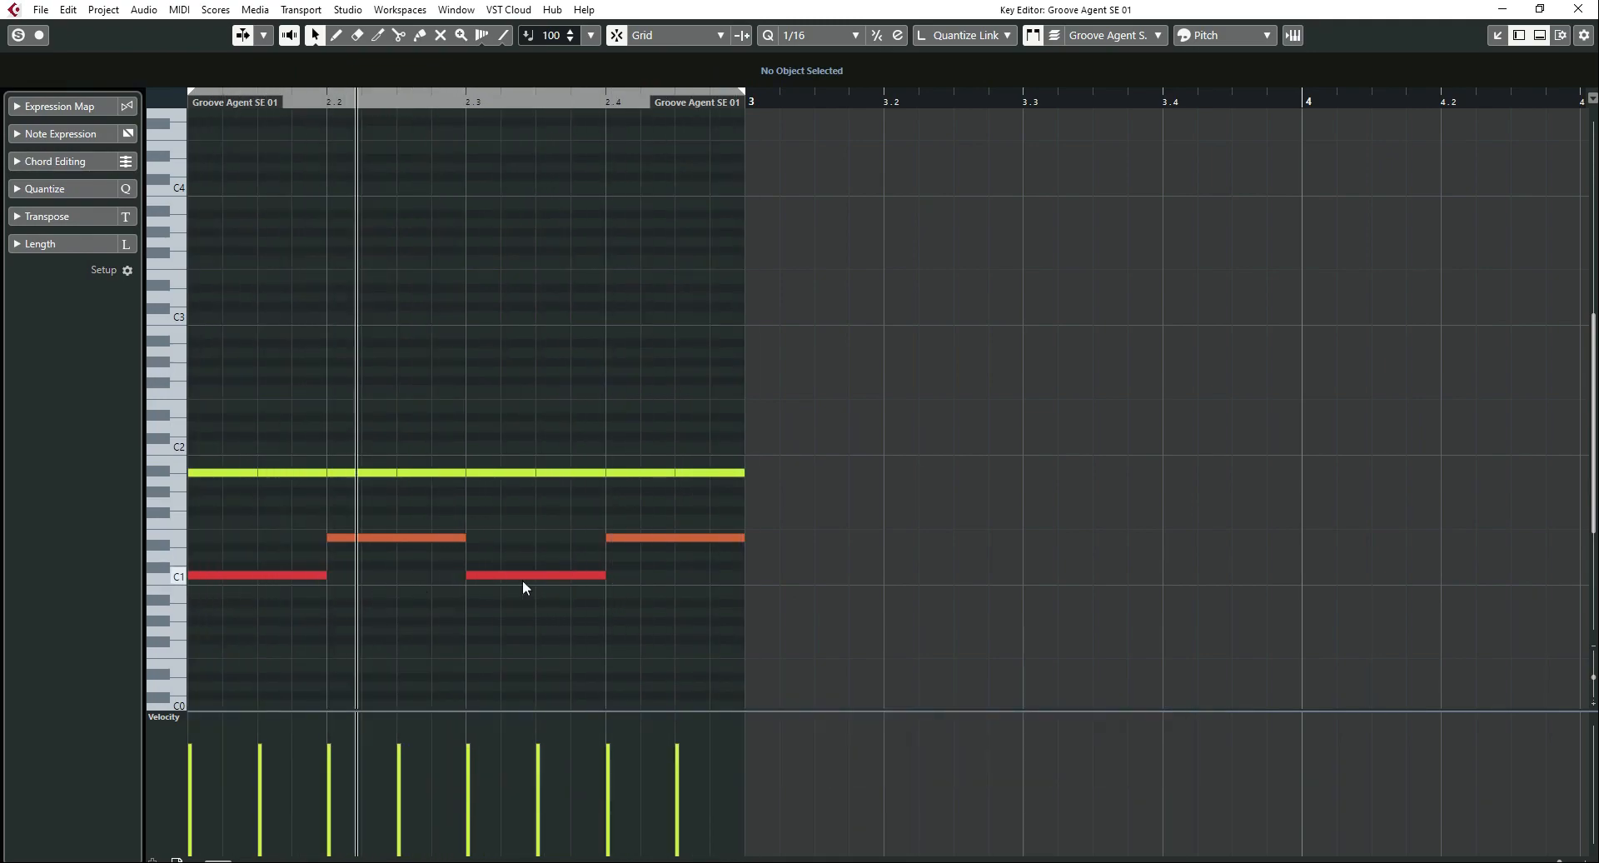
left_click_drag(604, 574, 547, 574)
key("ctrl+d")
left_click(569, 340)
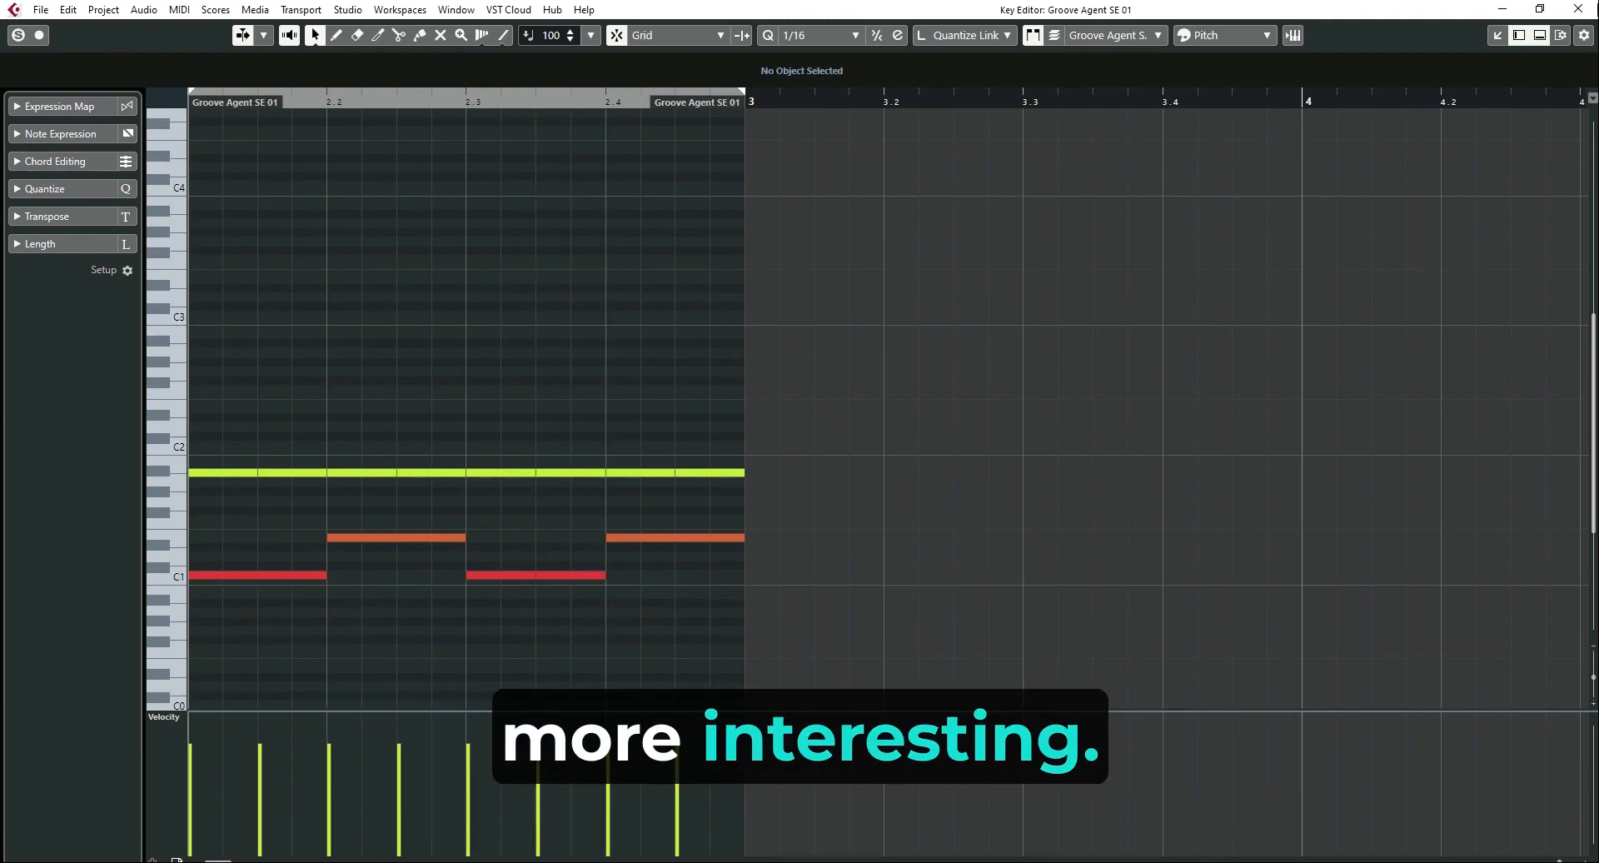
Close the note editor and play the bar 2 drum part together with the song
left_click(1579, 9)
left_click(760, 661)
key("space")
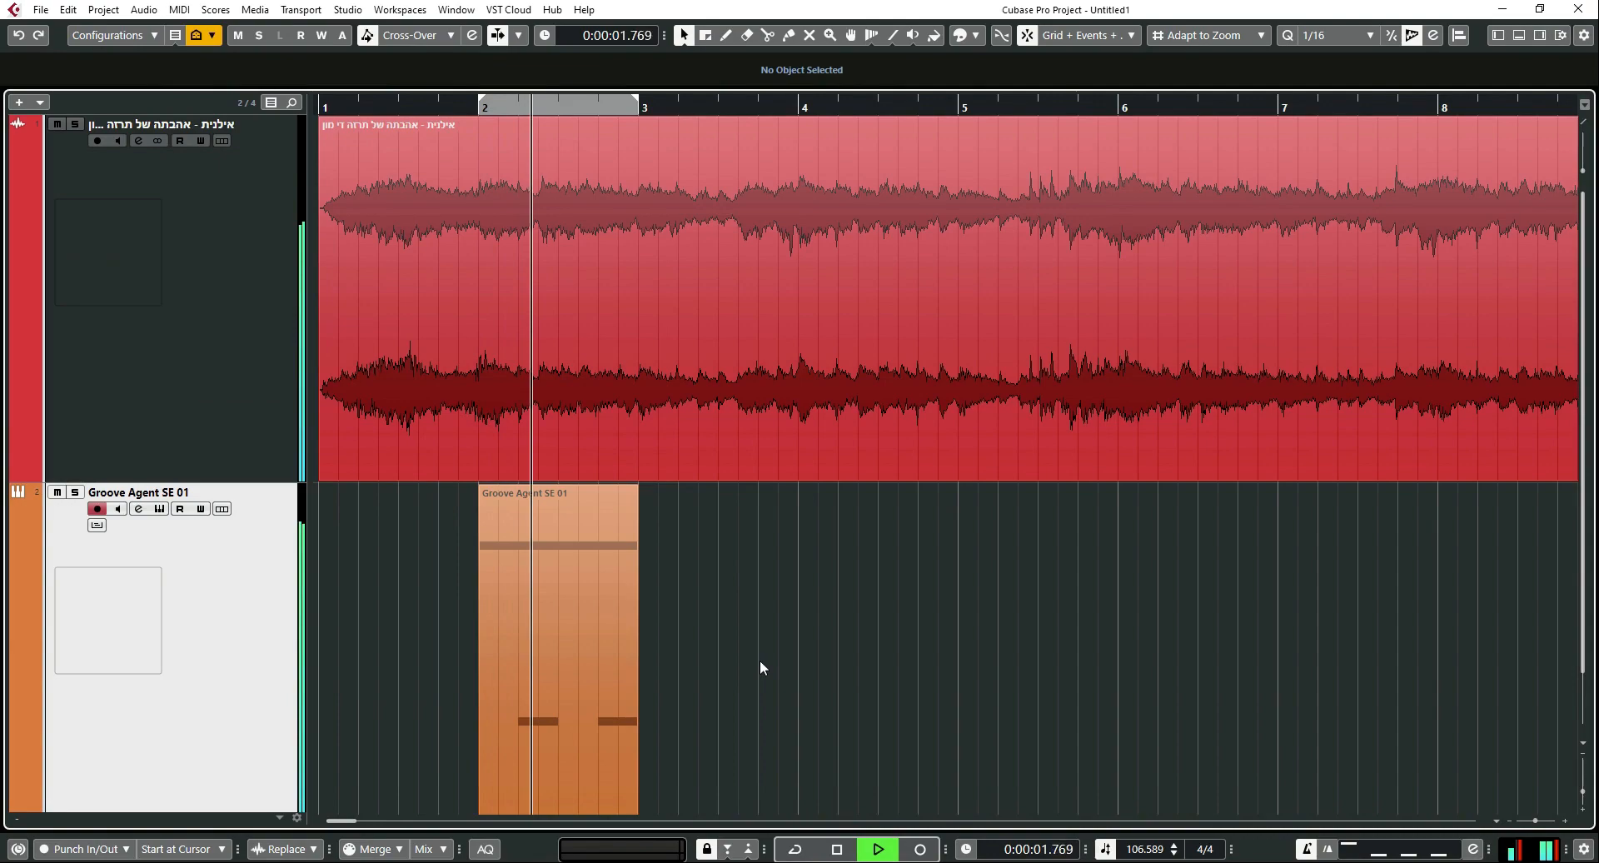
key("space")
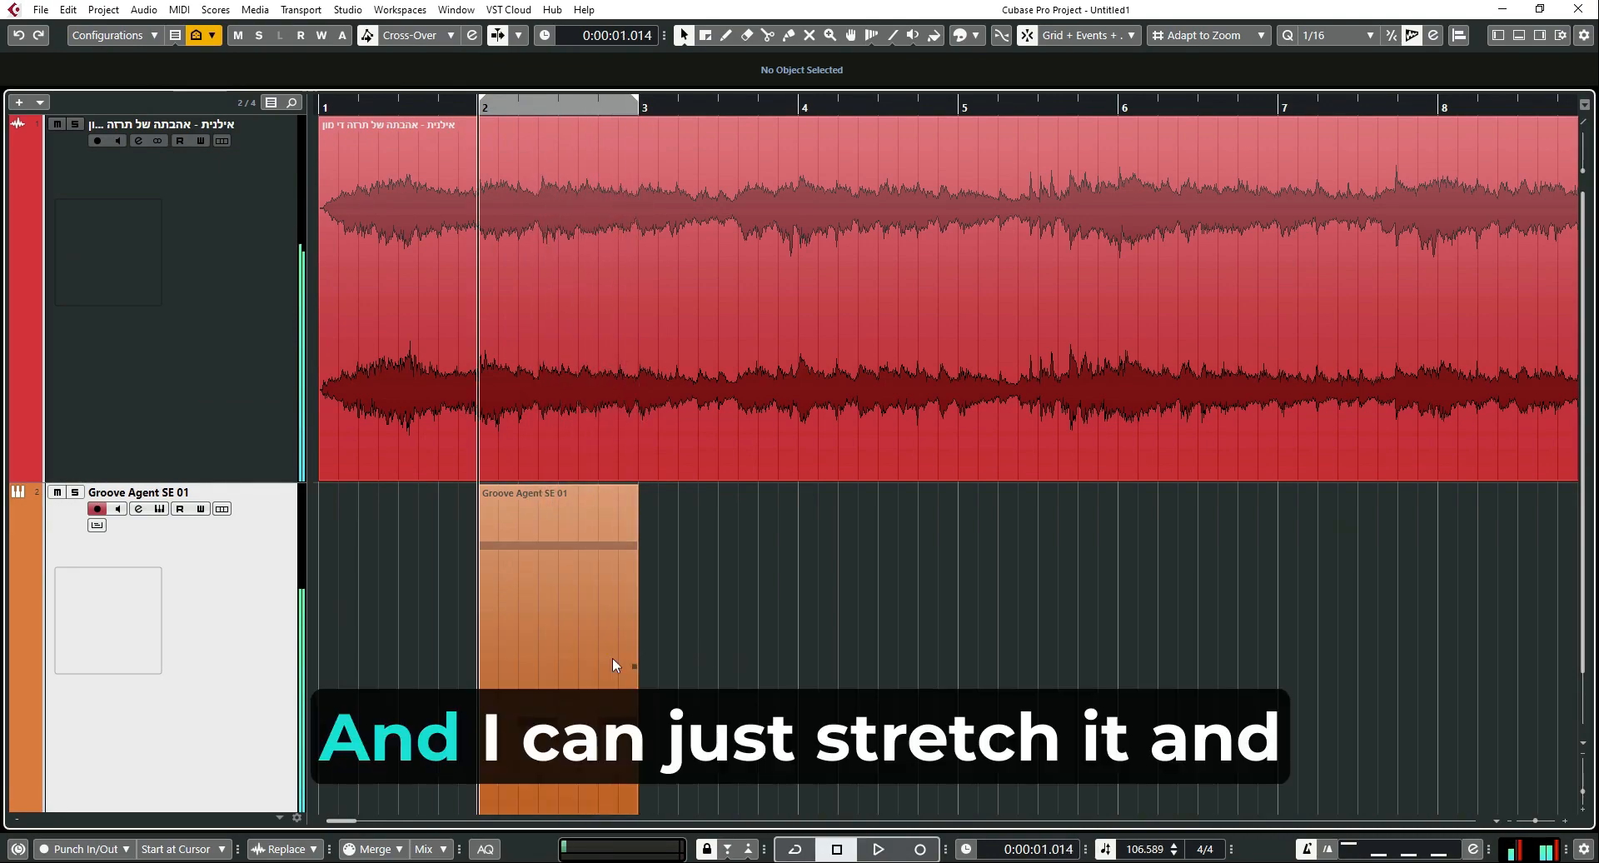
Repeat the one-bar drum part so that it fills bars 2 through 7
left_click(636, 667)
left_click_drag(635, 667, 1382, 660)
key("g")
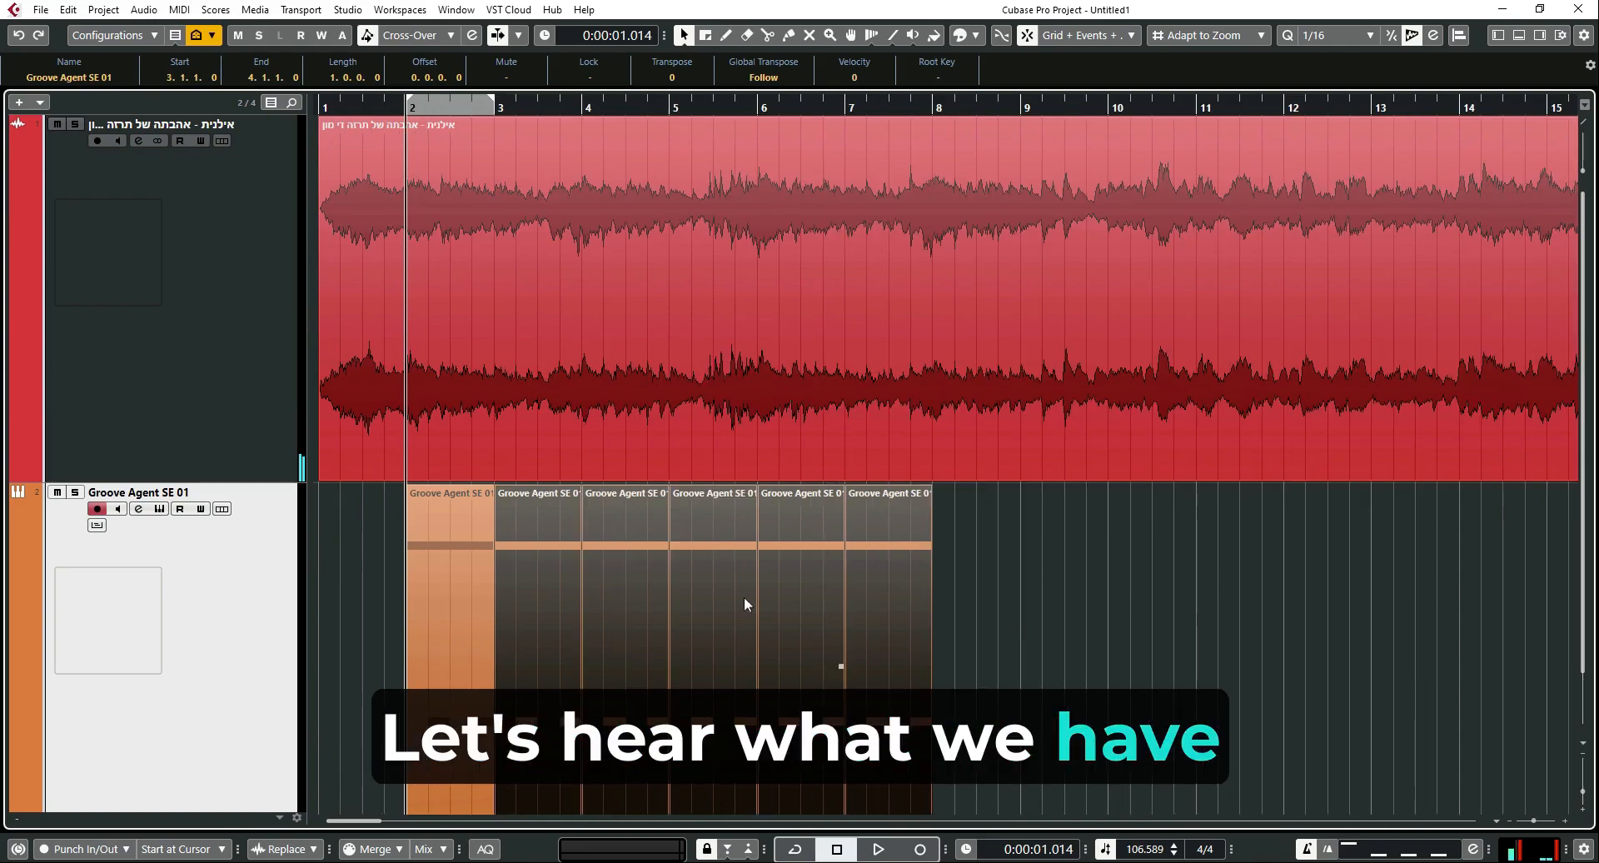
Deselect the drum parts and play from bar 2 to check the repeated drums against the song
left_click(601, 475)
left_click(979, 543)
key("space")
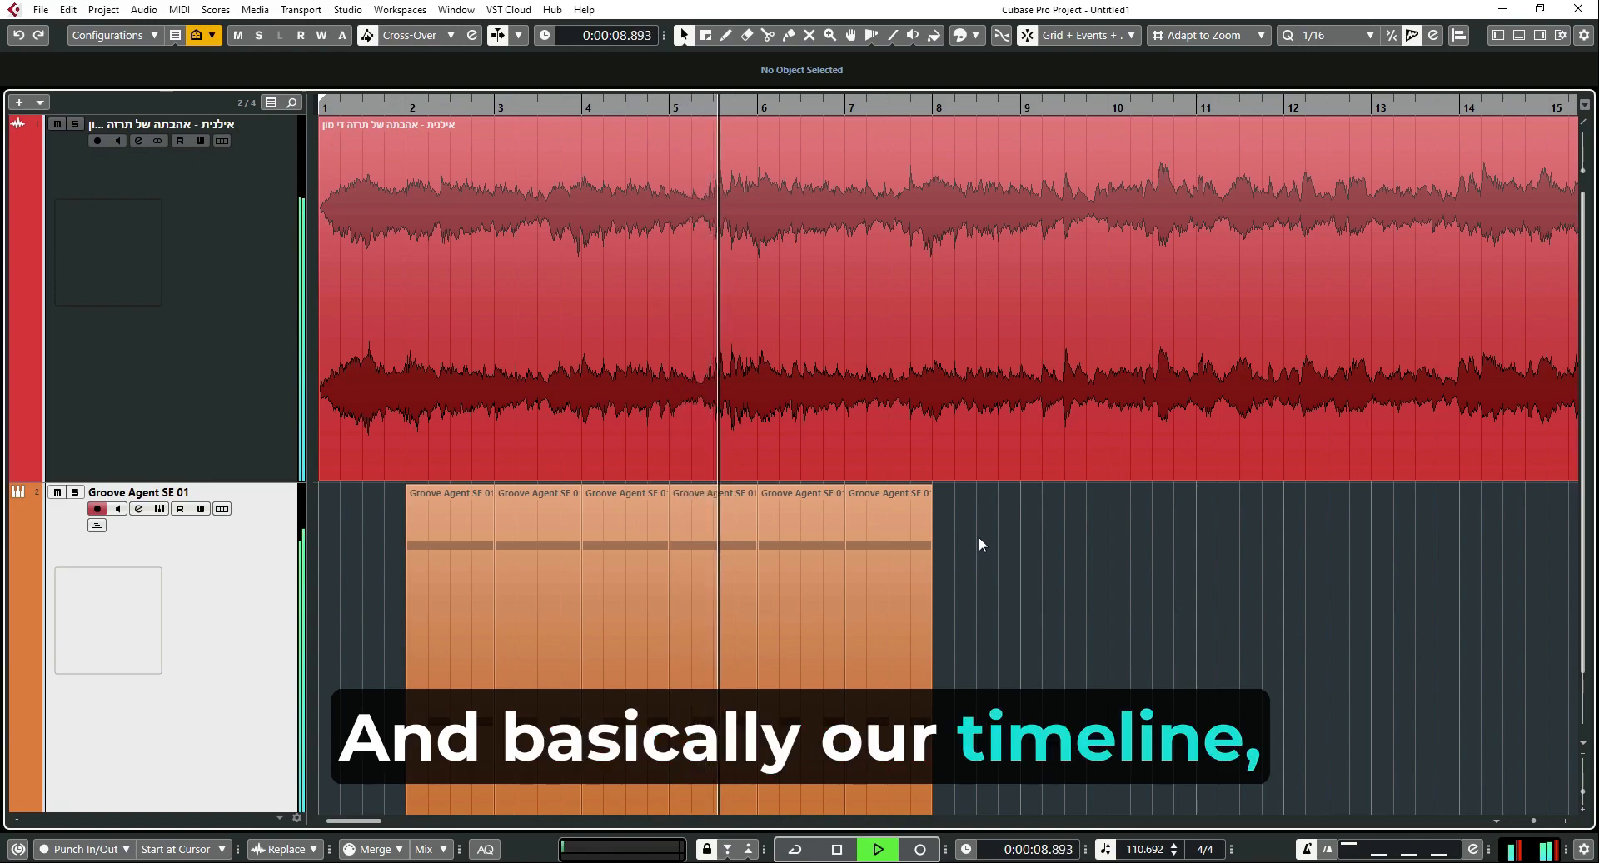
key("space")
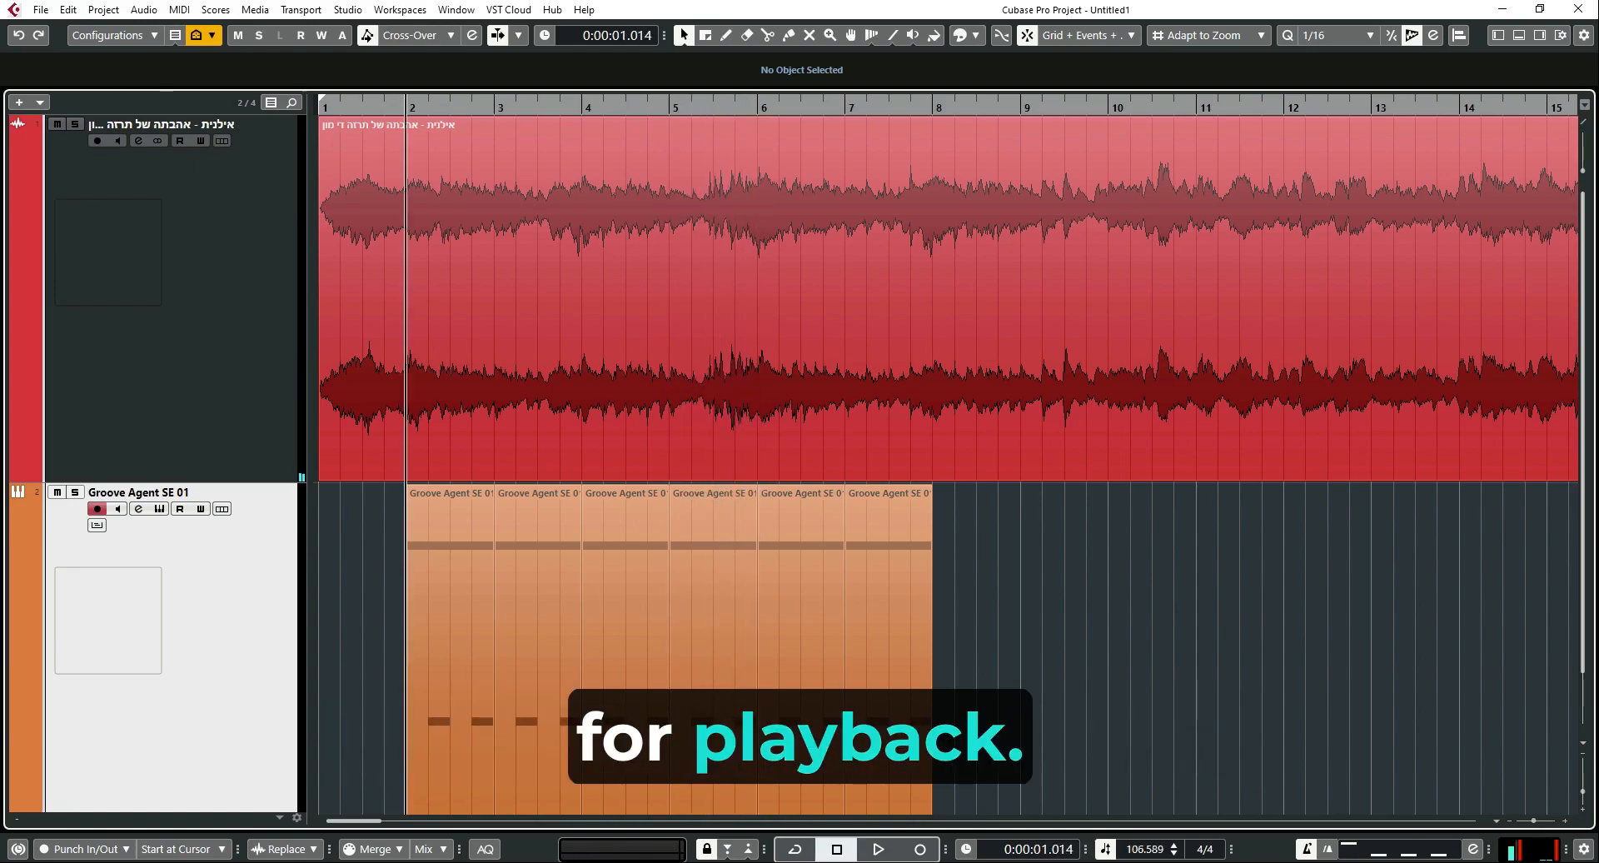